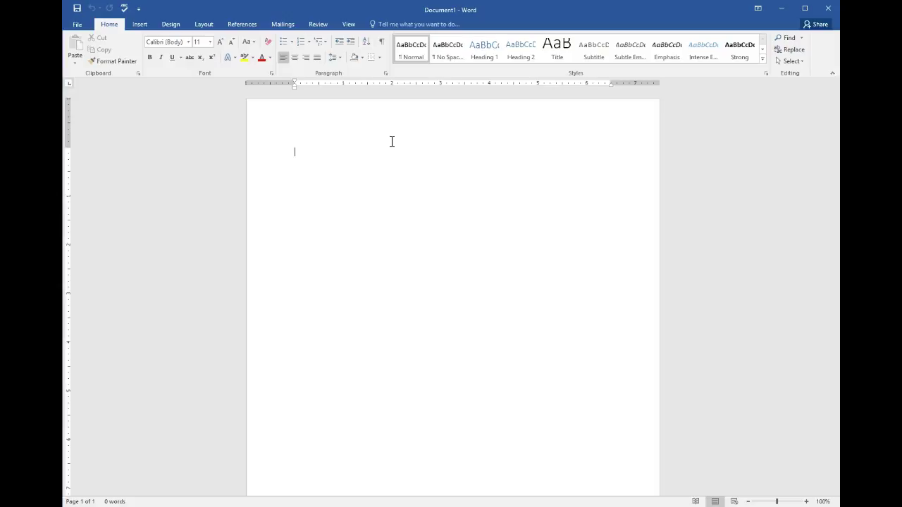
Insert a Simple Text Box into the blank document.
left_click(144, 24)
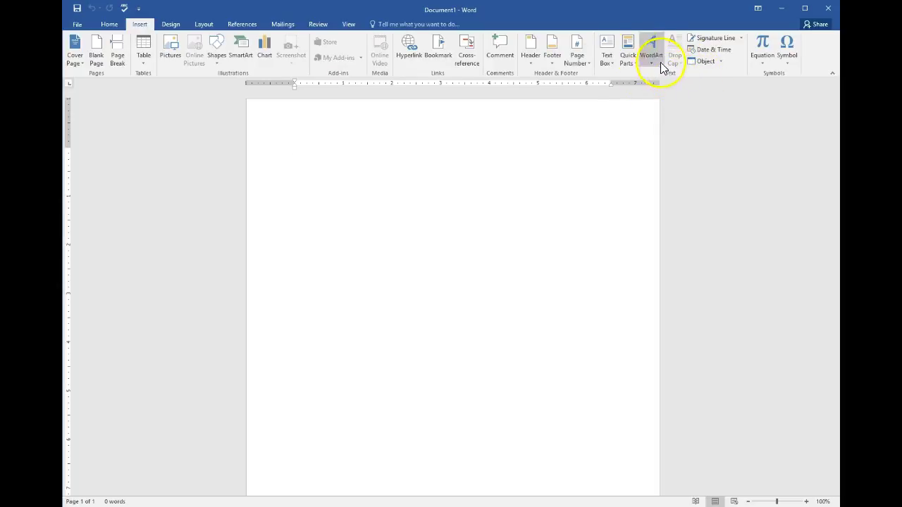
left_click(603, 60)
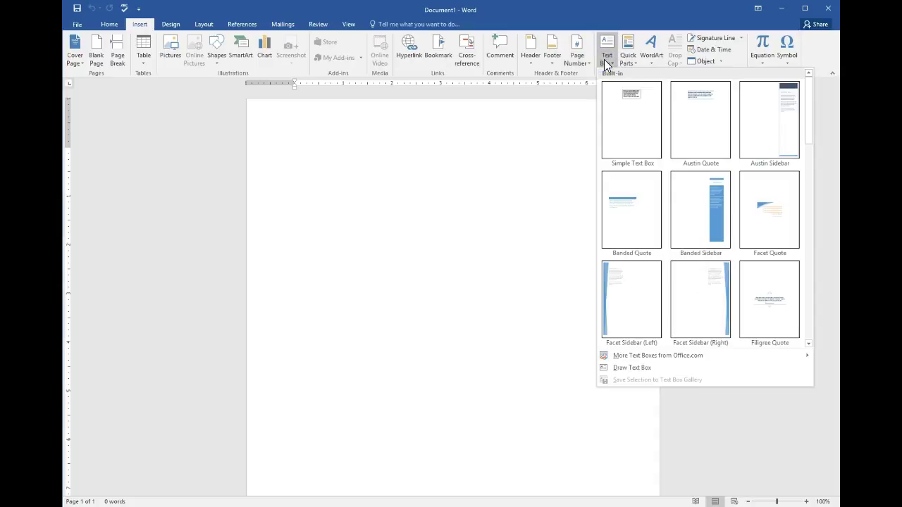
left_click(627, 127)
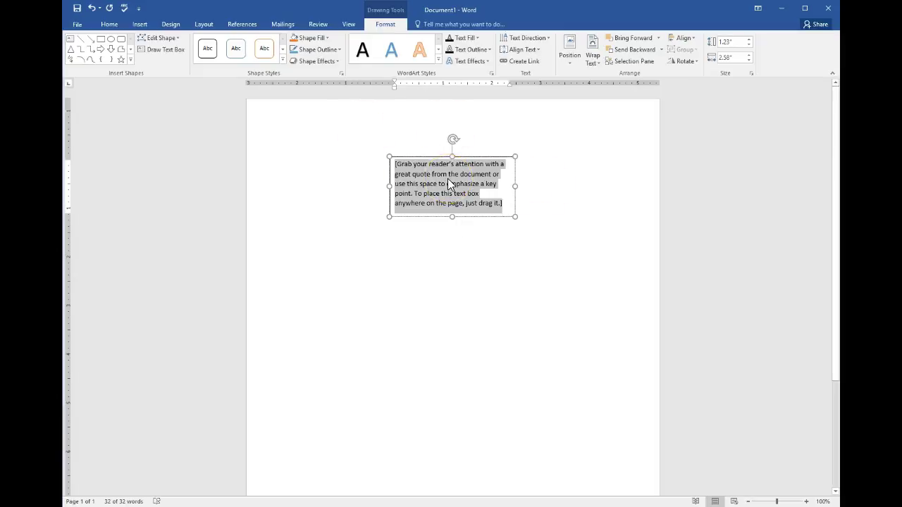
Replace the text box placeholder with "This text box has a single-line boarder and no shading.".
type("Th")
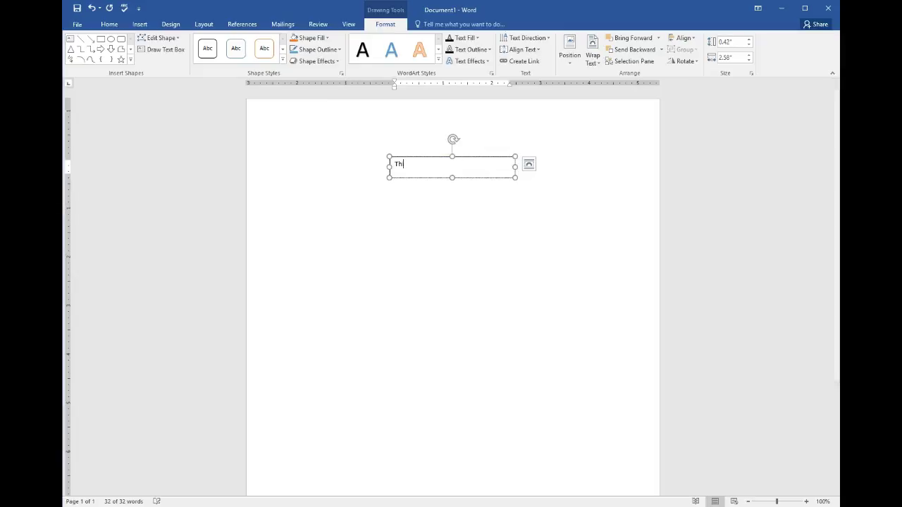
type("is tex")
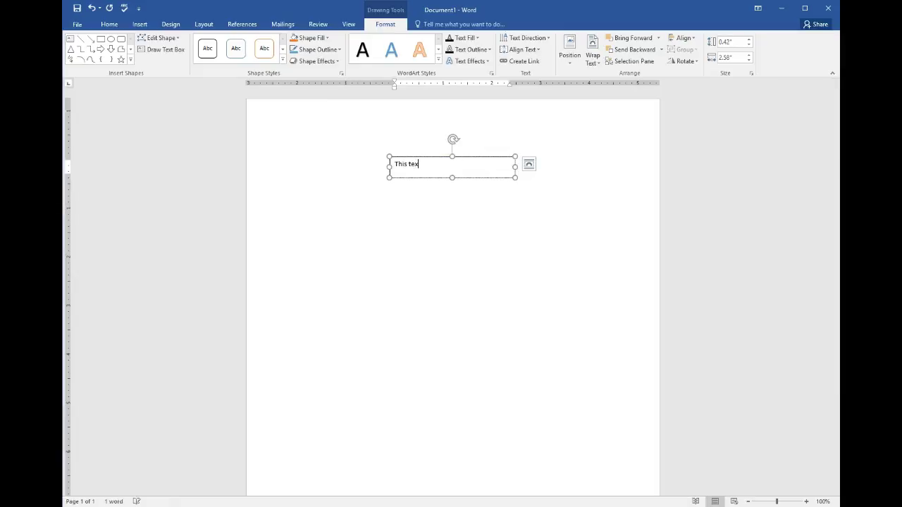
type("t box has a single")
type("-lin")
type("e boarder ")
type("and no sha")
type("ding")
type(". ")
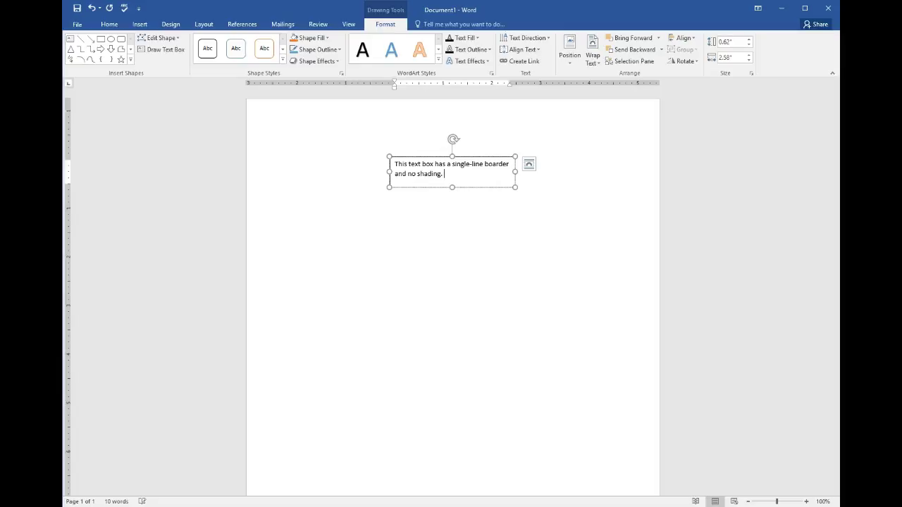
Continue the text box content with "When I begin keying, the placeholder text is removed and".
type("When I begin keying, the ")
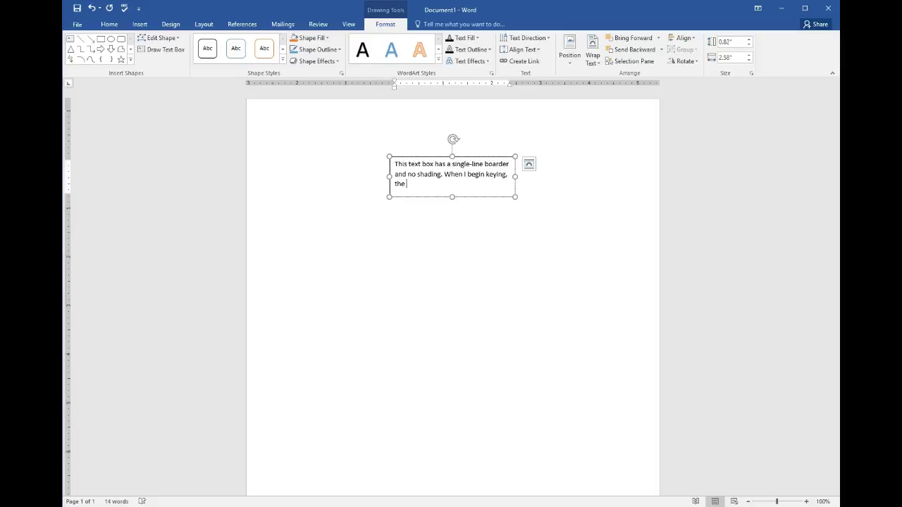
type("placeholder")
type(" text")
type(" is remo")
type("ved and t")
Complete the sentence with "the text box is resized automatically to fit the amount of text I key in the text box.".
type("he text box ")
type("is resi")
type("zed aut")
type("o")
type("matica")
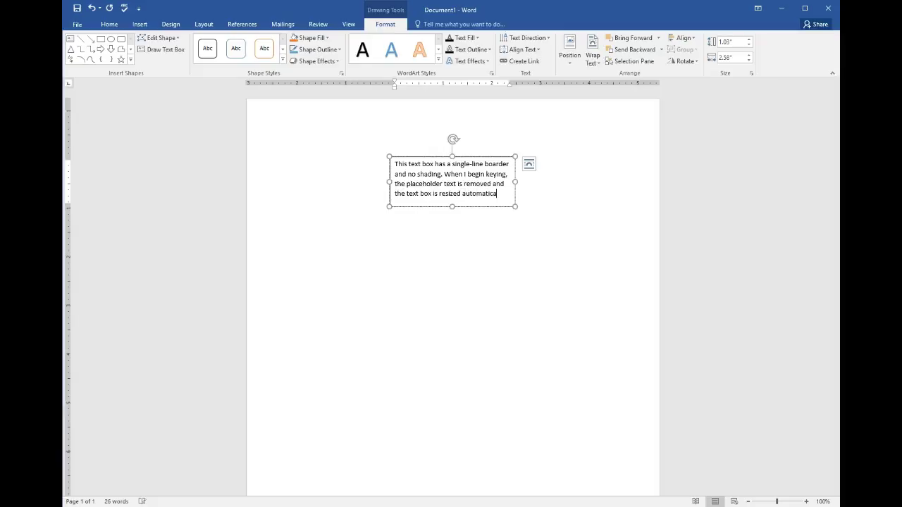
type("lly to fit ")
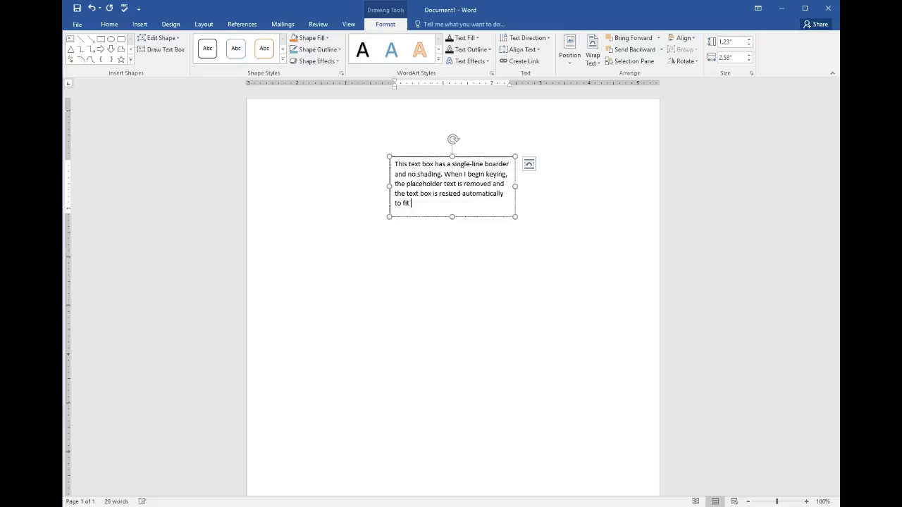
type("the amount of text I key in the text ")
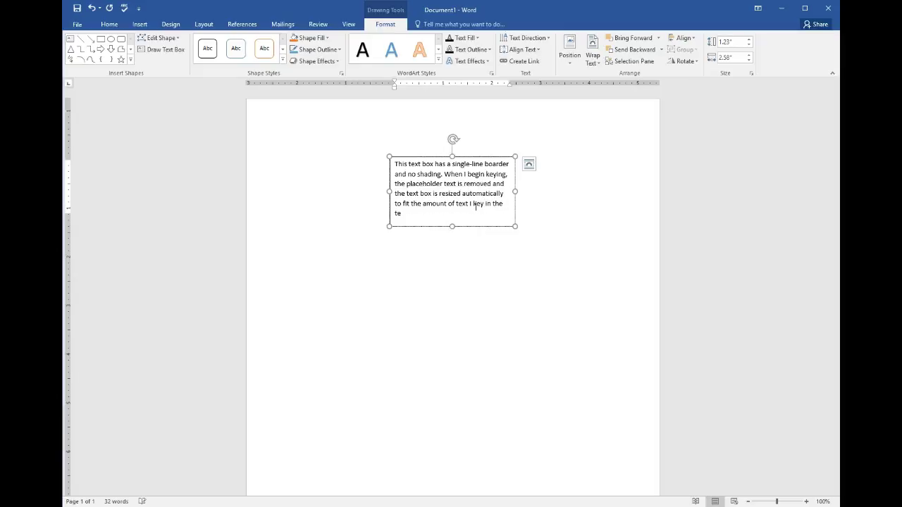
type("box.")
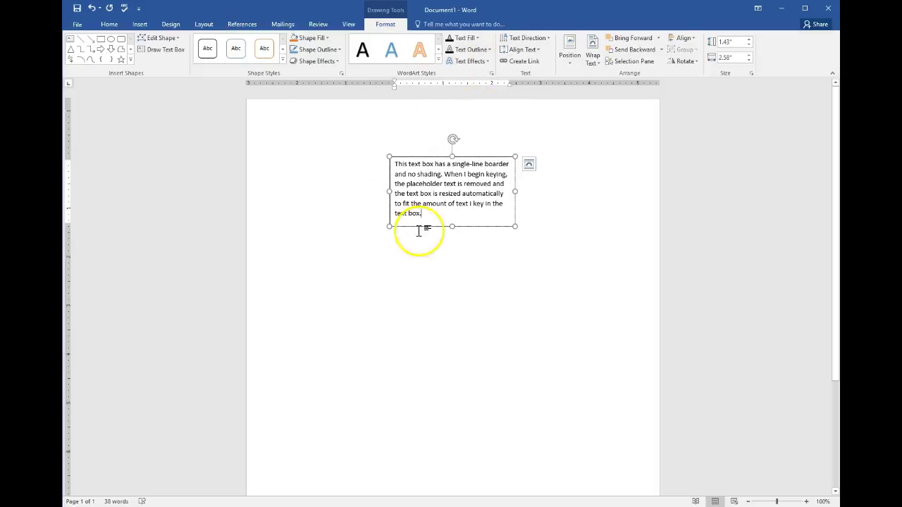
Position the text box at the page's top left with text wrapping.
left_click(574, 63)
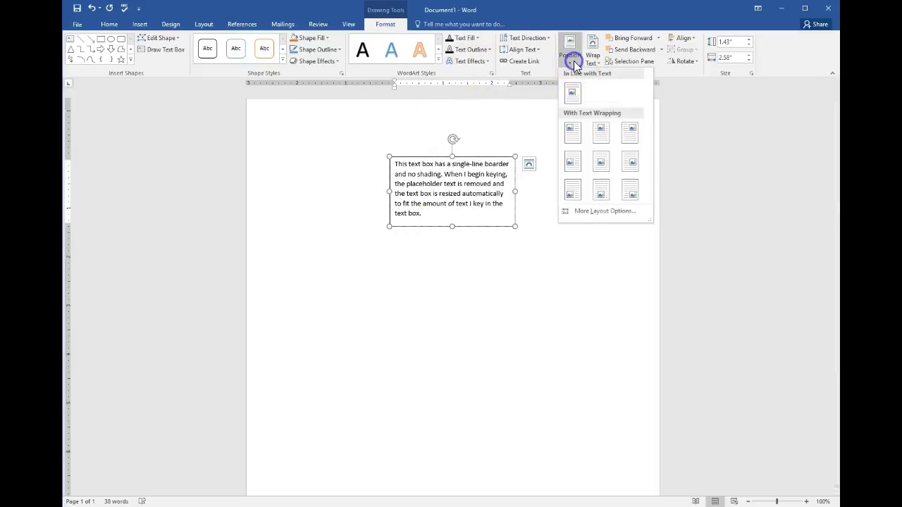
left_click(578, 139)
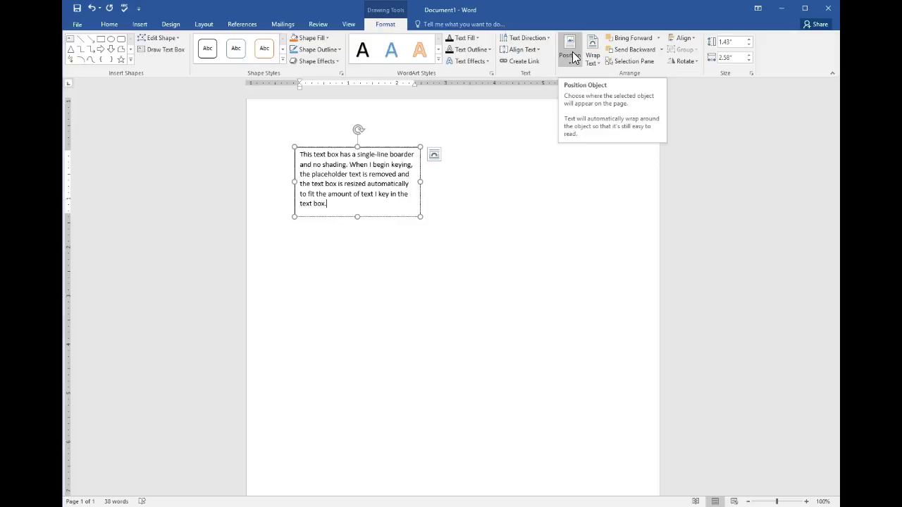
Save the document as "60a text box" in the CHAPTER 8 folder.
left_click(77, 24)
left_click(352, 100)
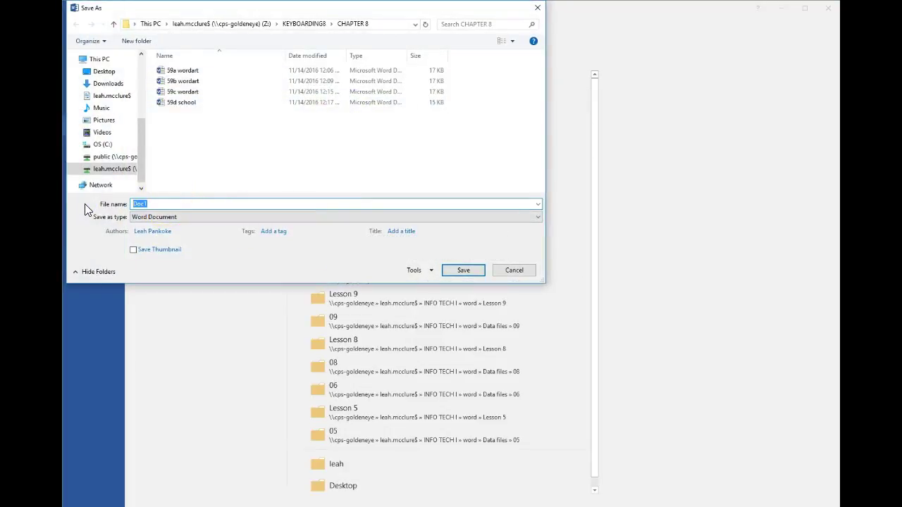
type("60a text box")
left_click(462, 270)
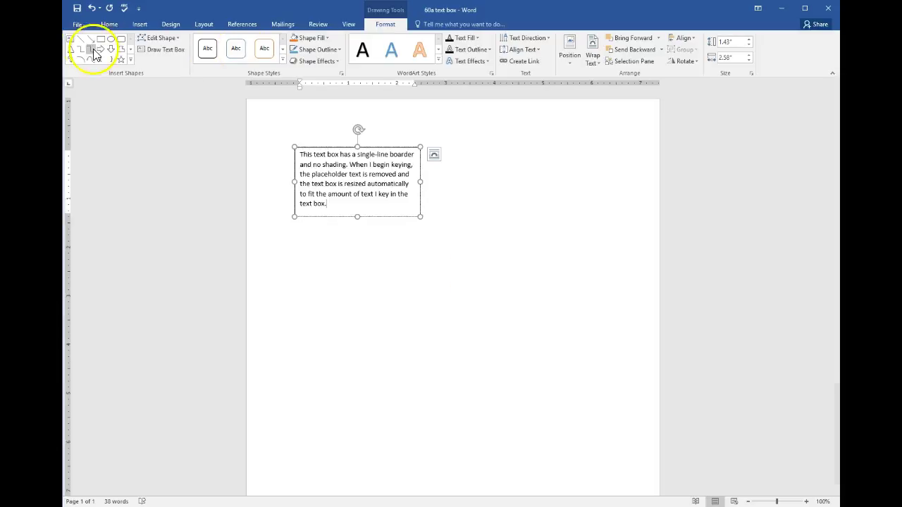
Create a new blank document.
left_click(77, 24)
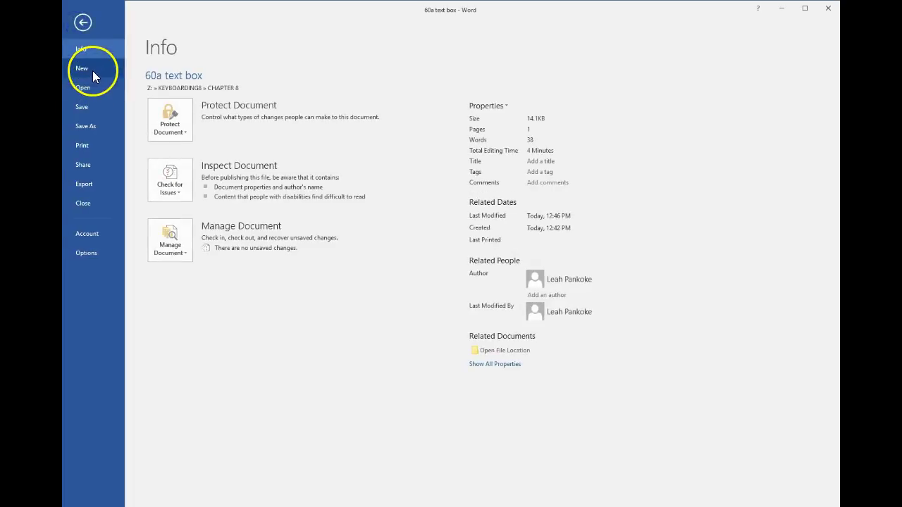
left_click(92, 70)
left_click(225, 195)
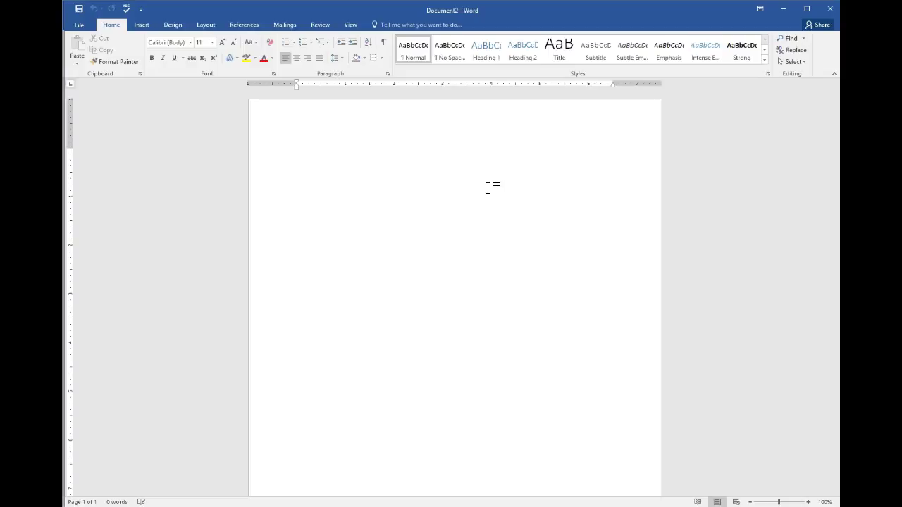
Enter two centered heading lines: the teacher's name and "Draw Text Box", followed by an empty line.
left_click(300, 59)
type("Mrs. Pankoke")
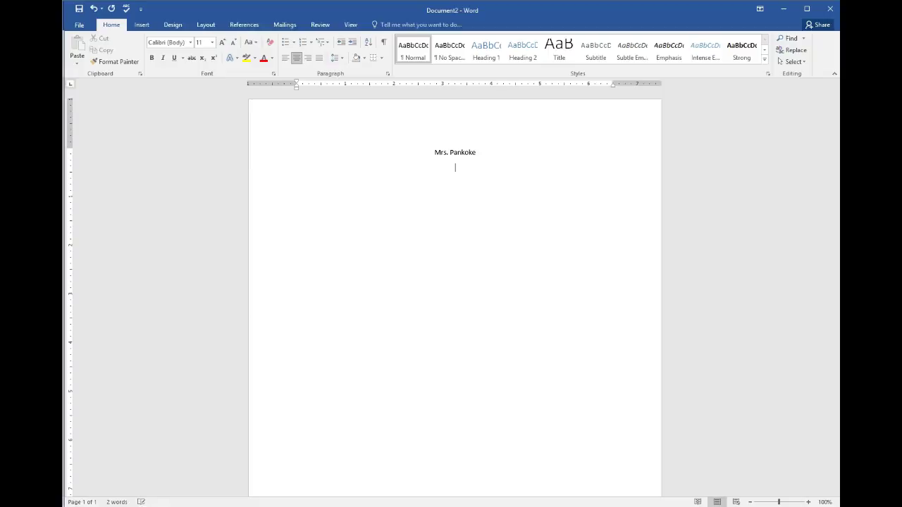
key("Return")
type("Draw Text Box")
key("Return")
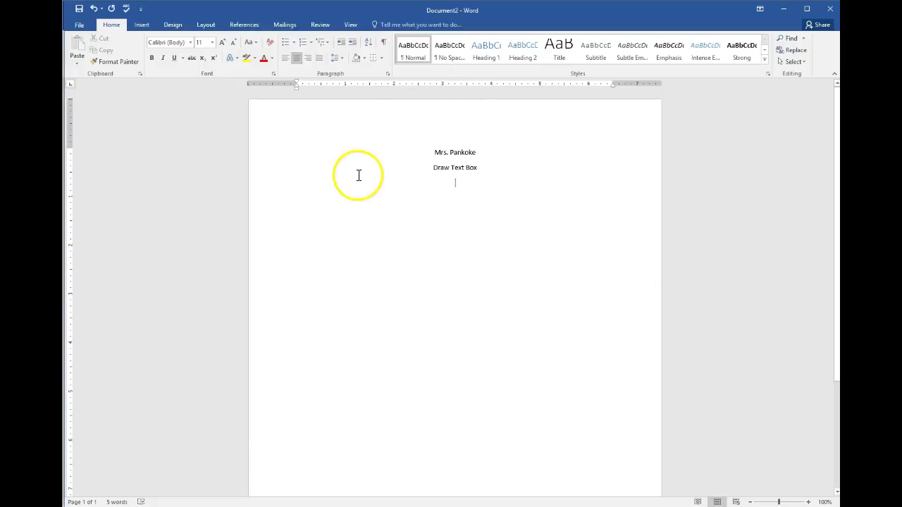
Try to apply Draw Text Box to the selected "Draw Text Box" heading line.
left_click(427, 167)
left_click_drag(427, 167, 478, 168)
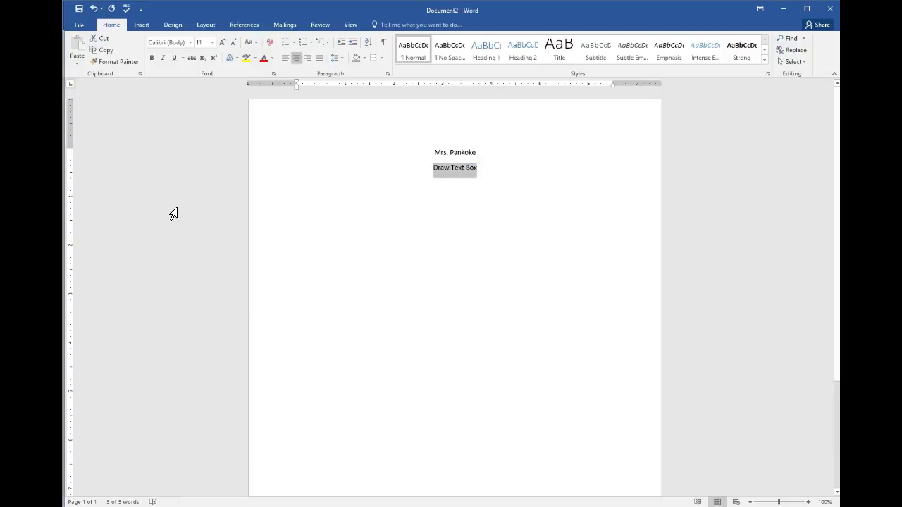
left_click(142, 25)
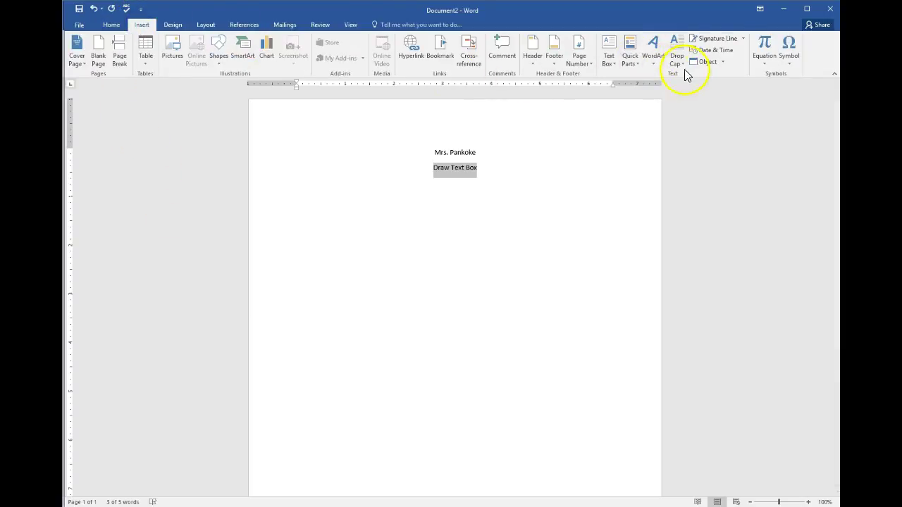
left_click(609, 61)
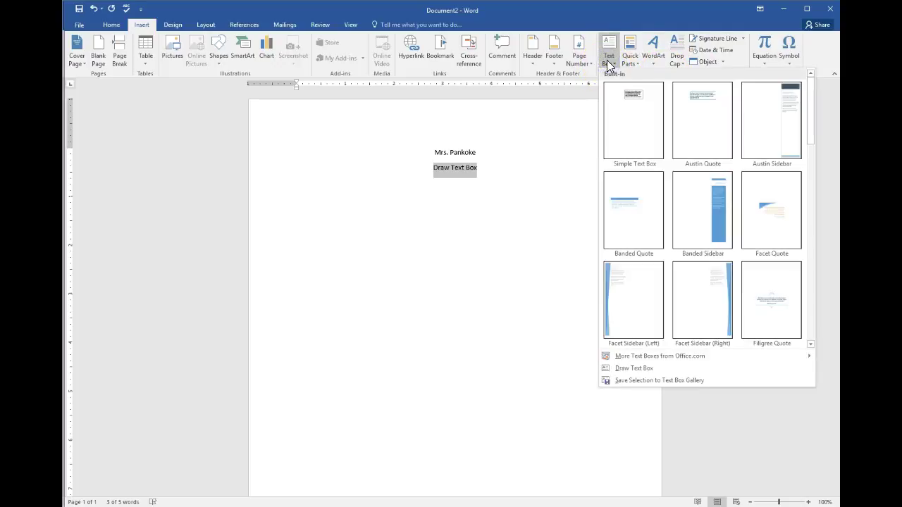
left_click(632, 370)
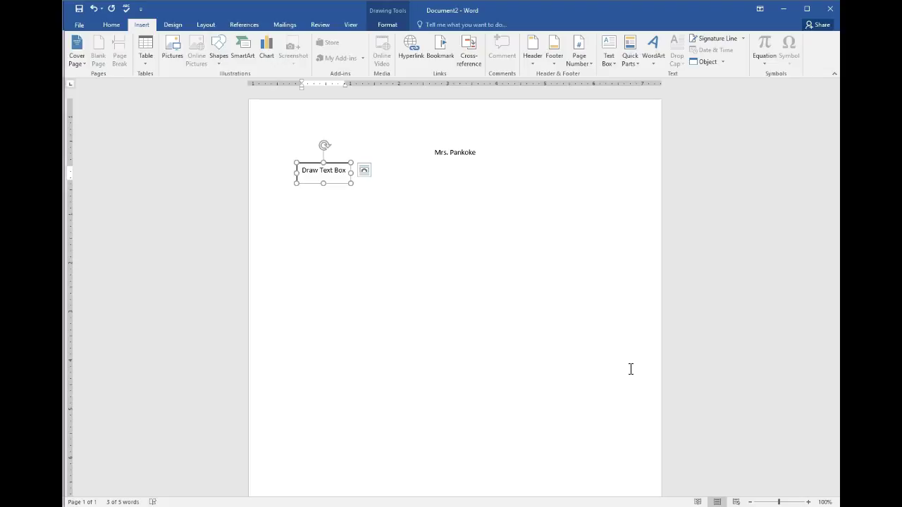
key("ctrl+z")
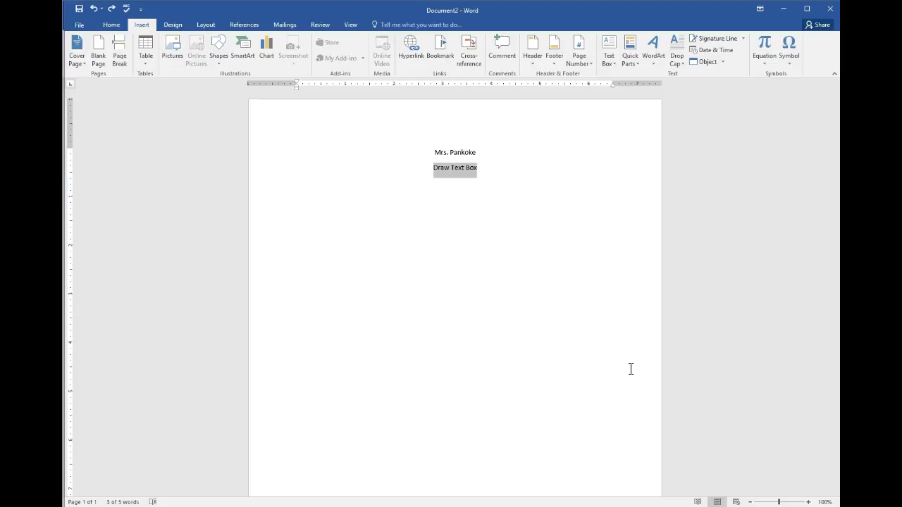
Draw a text box about 1.8" high and 3" wide below the "Draw Text Box" heading.
left_click(465, 182)
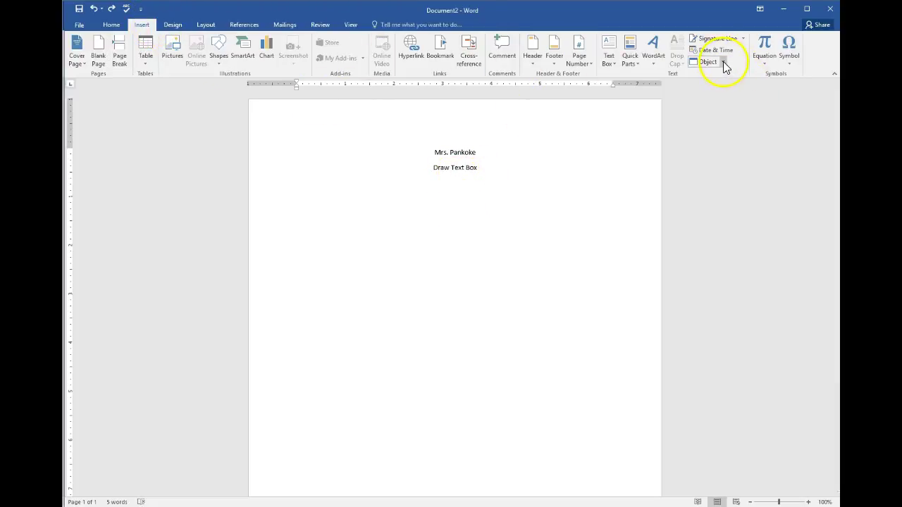
left_click(612, 62)
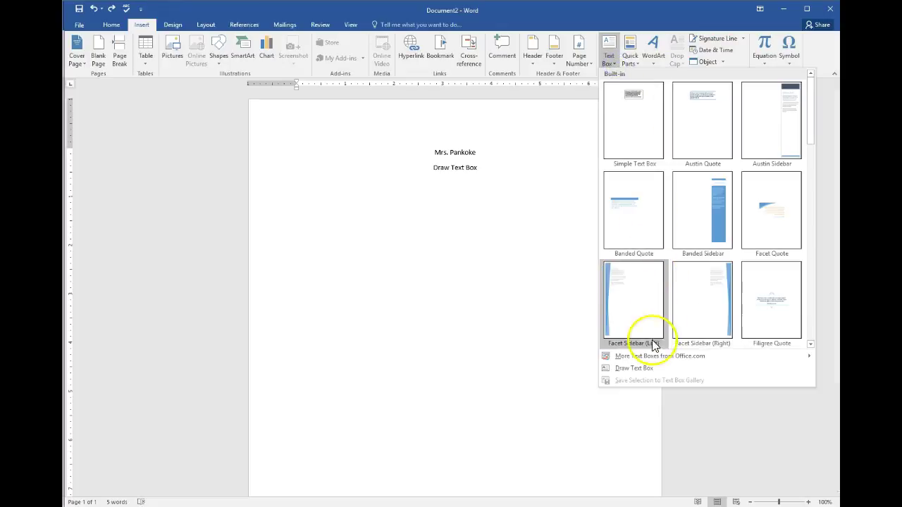
left_click(645, 368)
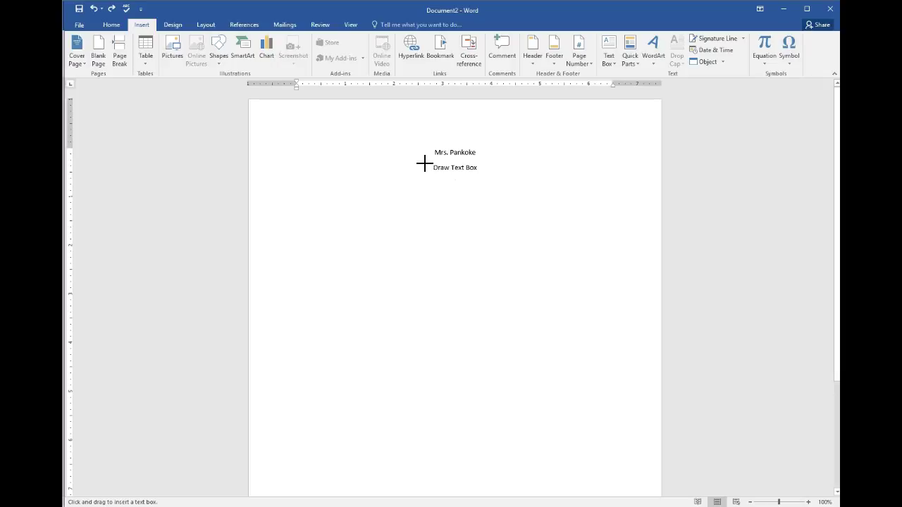
mouse_move(431, 172)
left_mouse_down()
mouse_move(453, 183)
mouse_move(407, 171)
left_mouse_up()
left_click(387, 191)
mouse_move(391, 191)
left_mouse_down()
mouse_move(542, 195)
mouse_move(536, 279)
left_mouse_up()
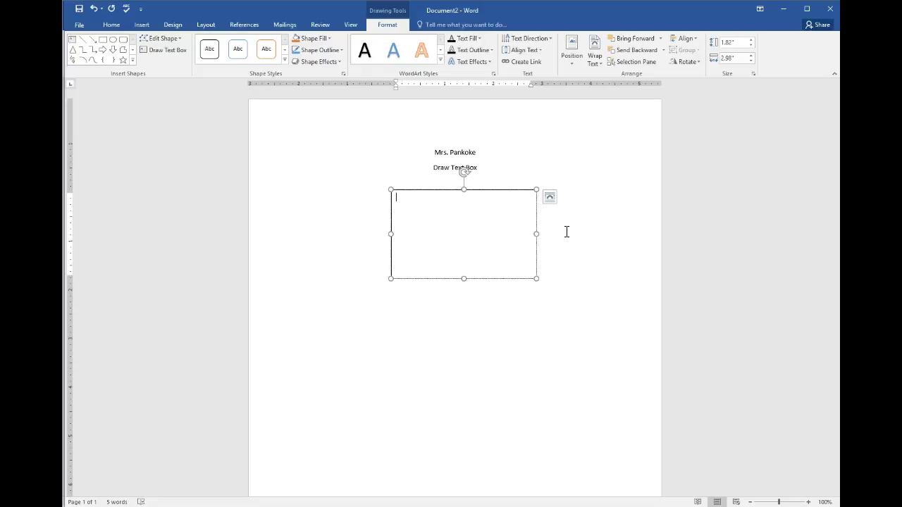
Enter "This text box has a single-line border and no shading, which are the default settings" in the drawn text box.
left_click(492, 208)
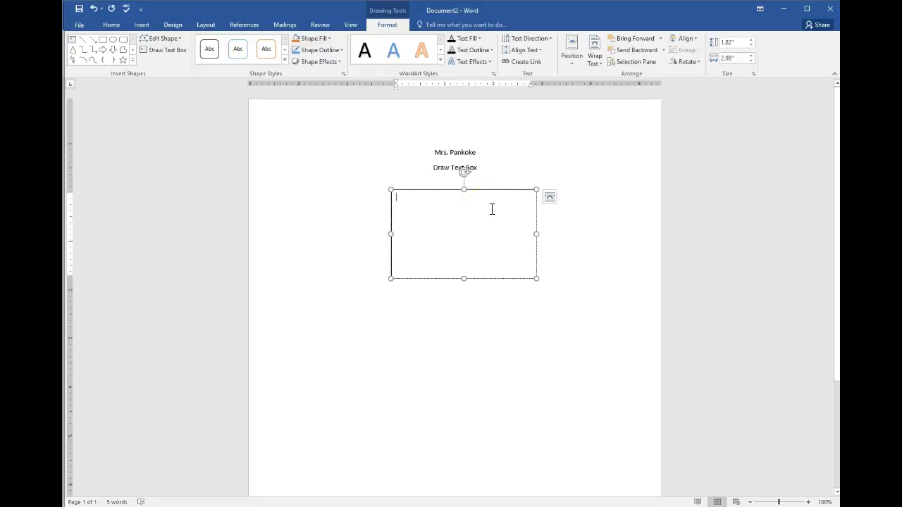
type("This t")
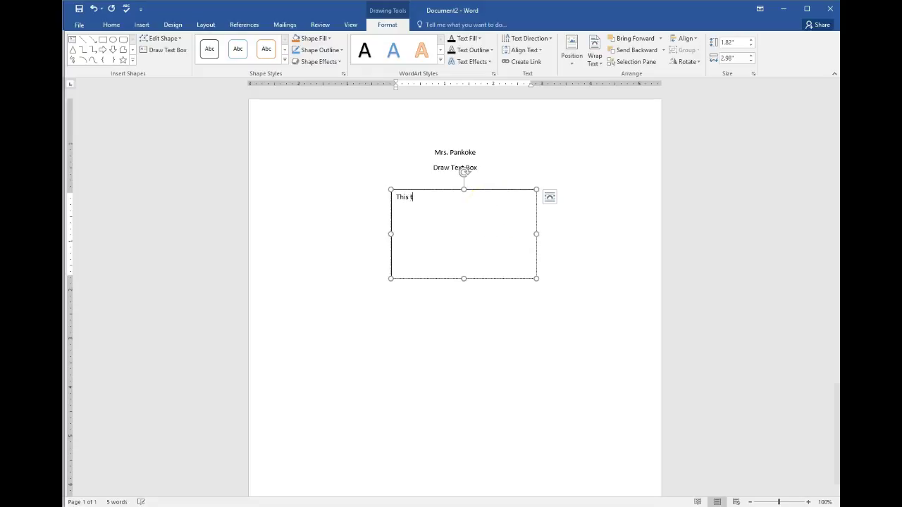
type("ext box has a single-")
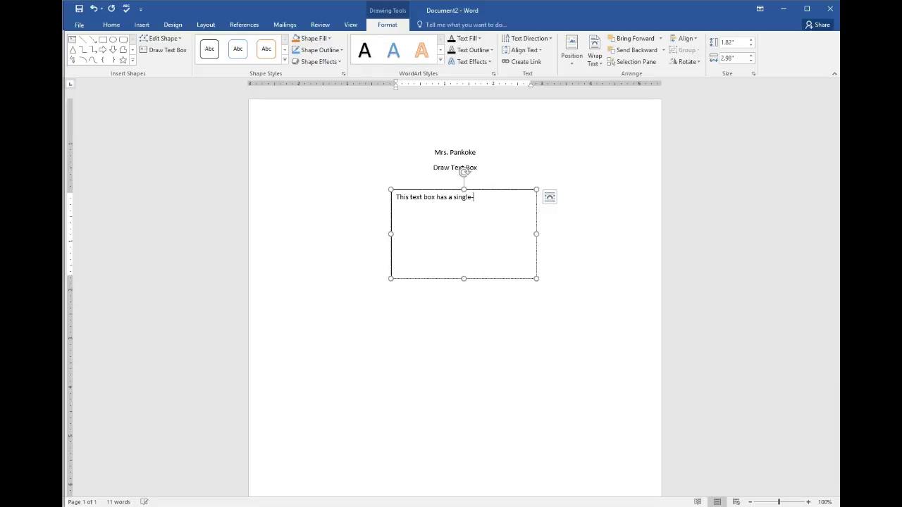
type("line boarder and no shading, which ")
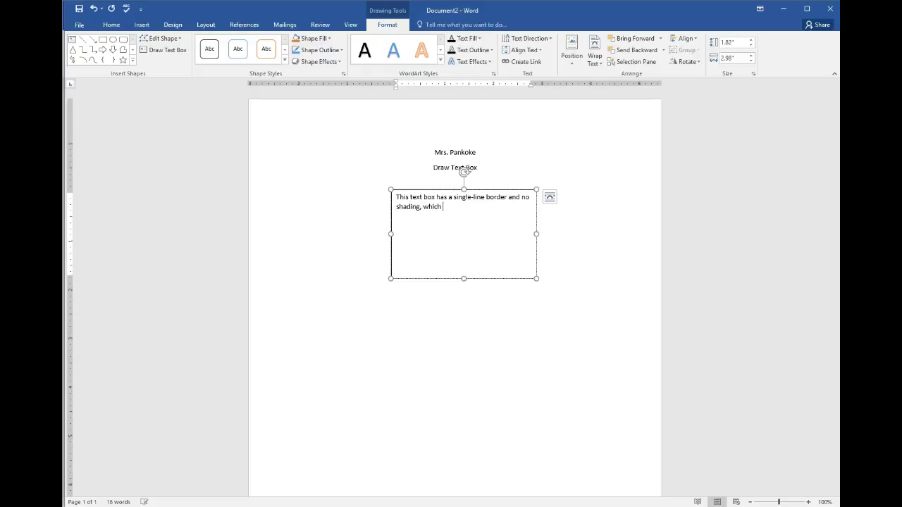
type("are the dfaul")
key("BackSpace")
key("BackSpace")
key("BackSpace")
type("efaults")
key("BackSpace")
type("settings")
Continue the text box with "I keyed text into the text box, changed the size of the text box, and horizontally center".
type(".  I key")
type("ed")
type(" tet int")
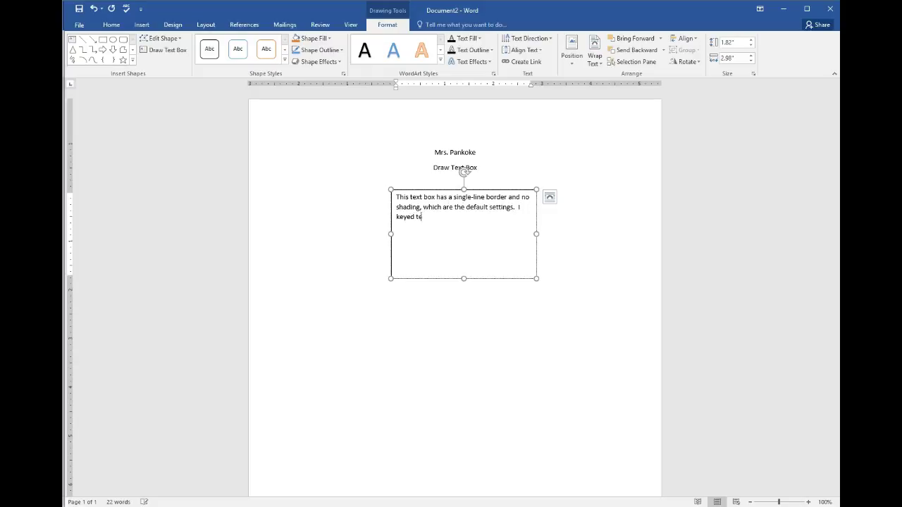
key("BackSpace")
key("BackSpace")
key("BackSpace")
key("BackSpace")
type("x")
key("BackSpace")
key("BackSpace")
type("xt into the text box, changed the size")
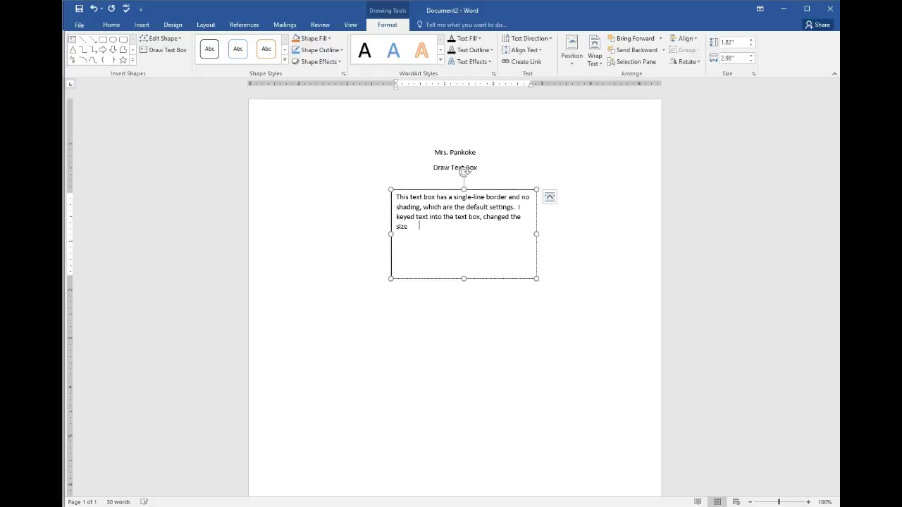
key("BackSpace")
type("of the text box, and horizontally center")
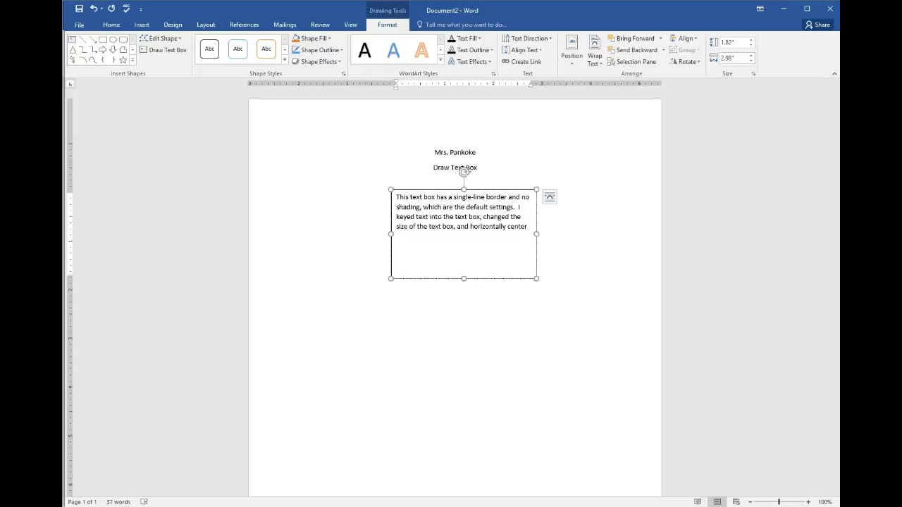
Complete "centered it." and add "In the next activity, I will learn to change the format of a text box.".
type("ed it.  In the next act")
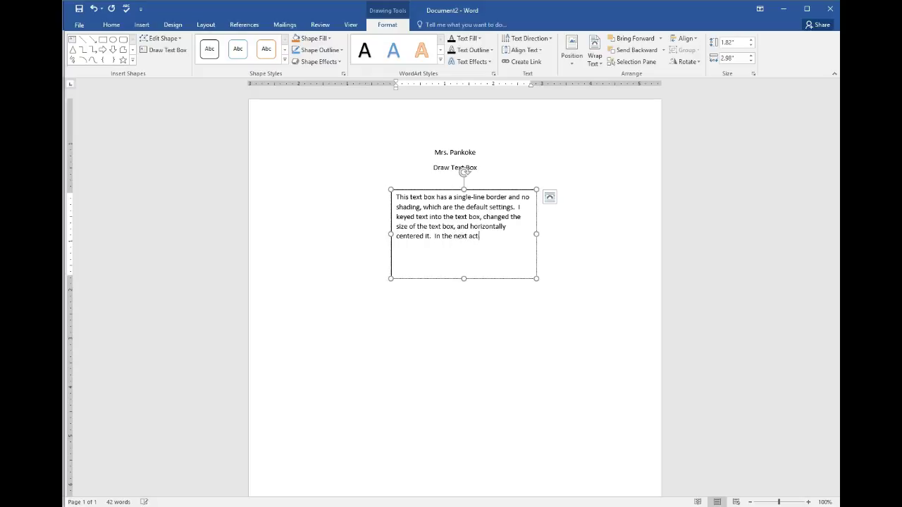
type("ivity, I will lear")
type("n ")
type("to change the")
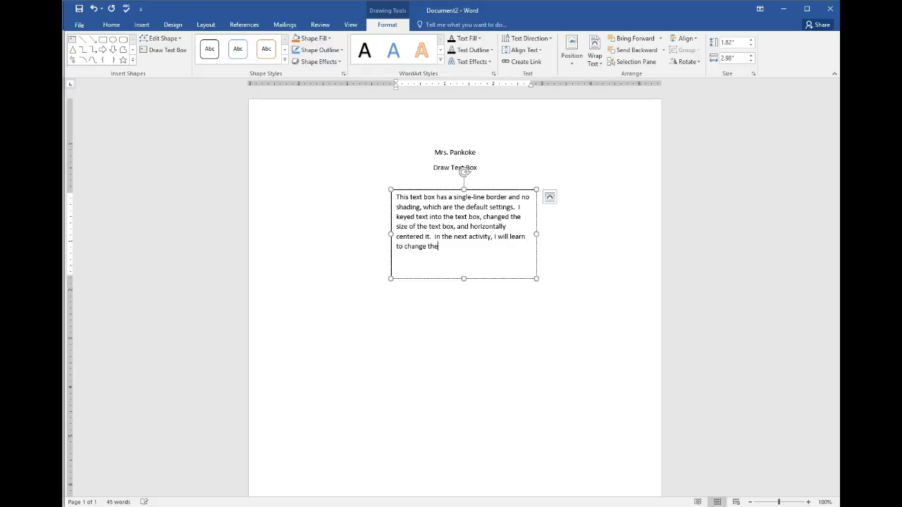
type(" format")
type(" of the t")
key("BackSpace")
key("BackSpace")
key("BackSpace")
key("BackSpace")
type("a tet")
type("xt bo")
type("s")
key("BackSpace")
type("x.")
Set the drawn text box's height to 1.5" and its width to 3".
left_click(733, 42)
type("1")
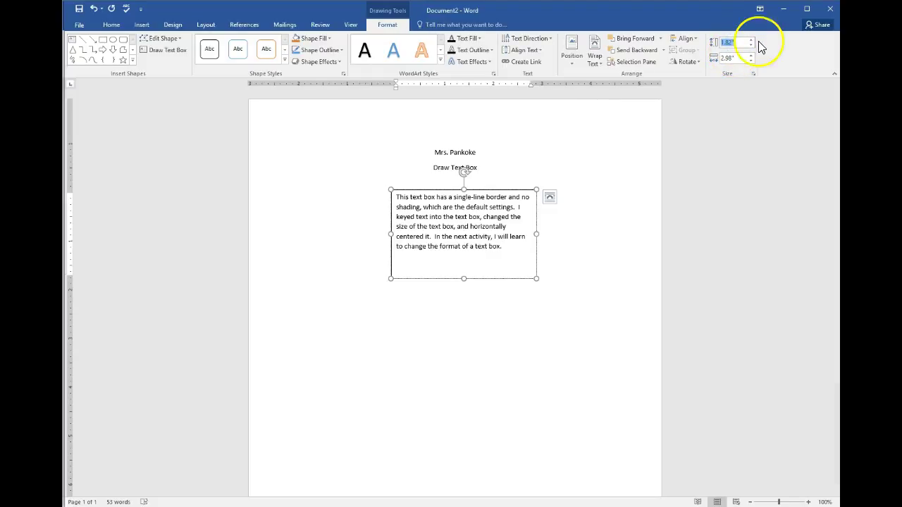
type(".5")
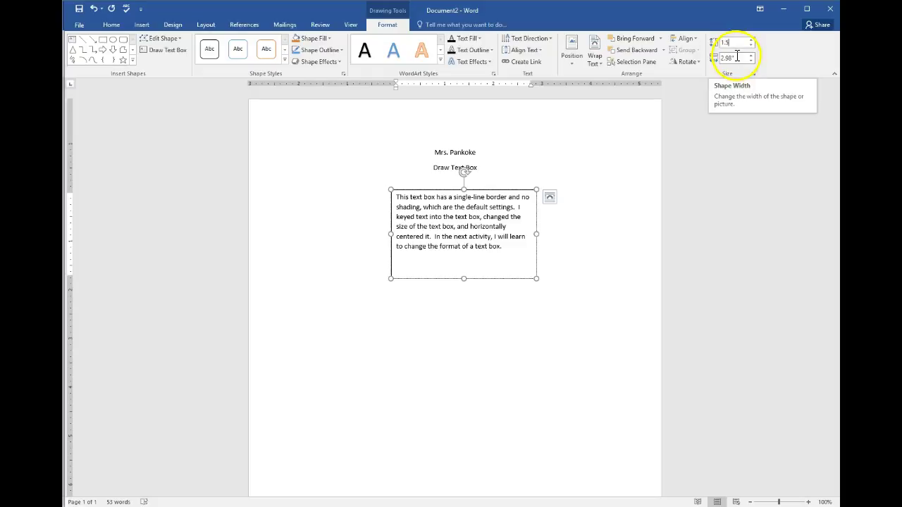
left_click(737, 57)
type("3")
key("Return")
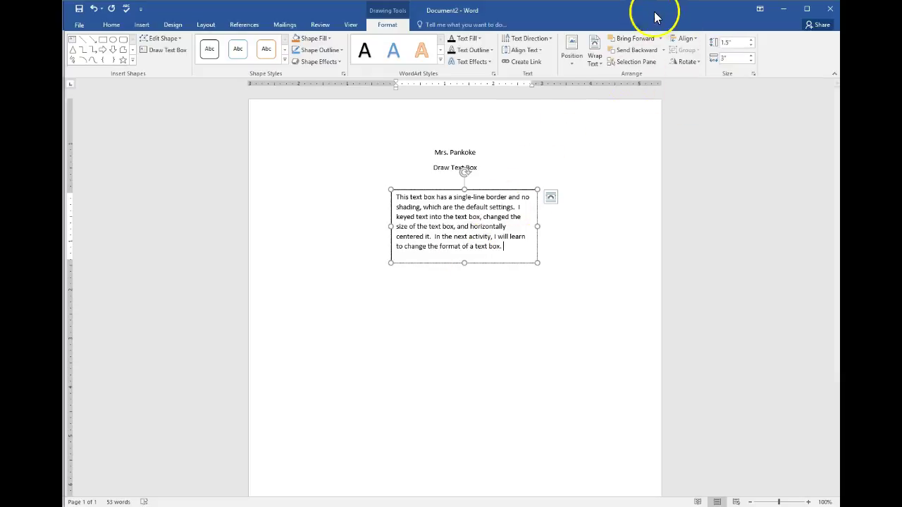
Center the drawn text box horizontally between the page margins with Align Center.
left_click(688, 39)
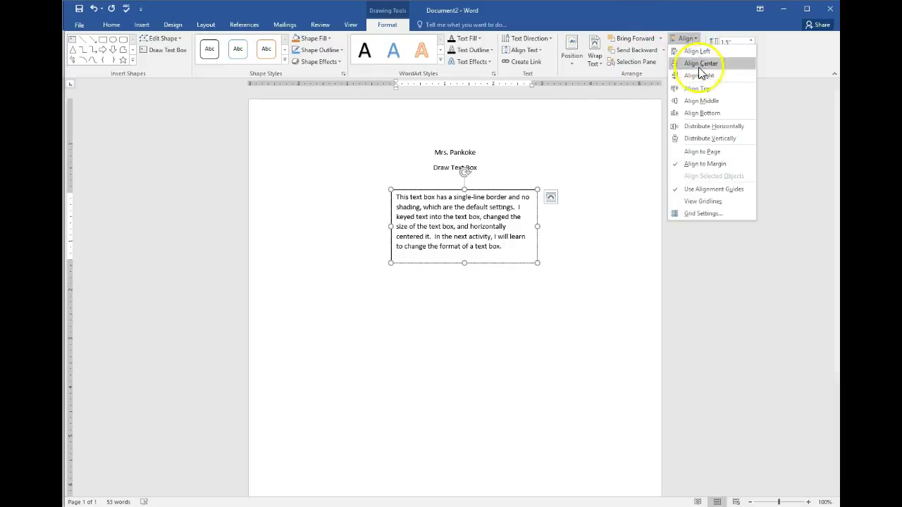
left_click(700, 64)
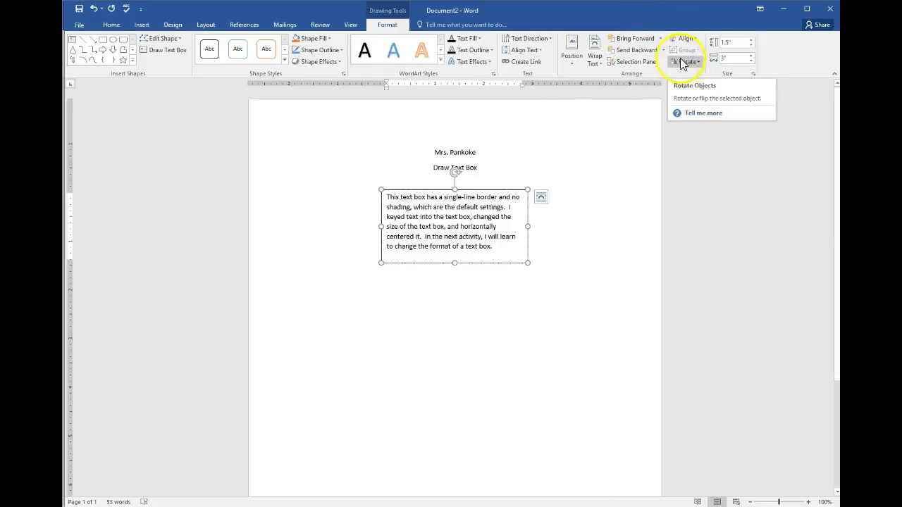
left_click(694, 39)
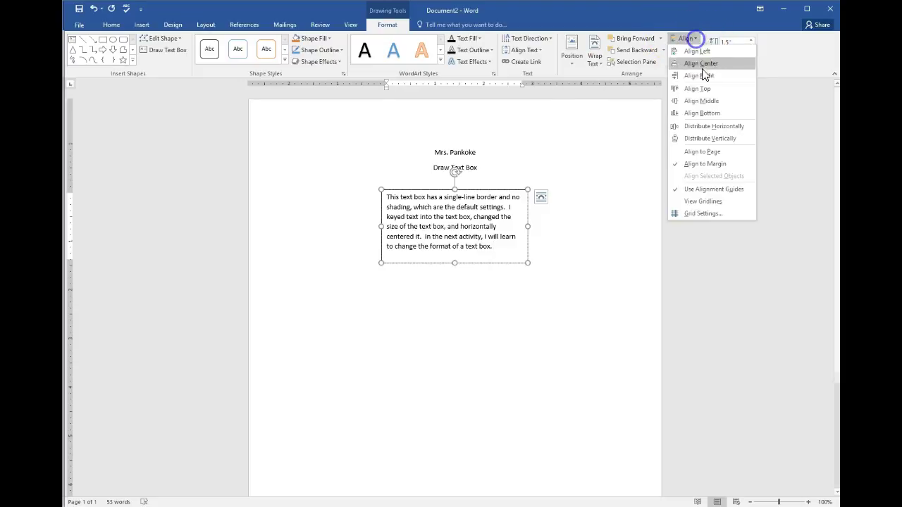
left_click(703, 64)
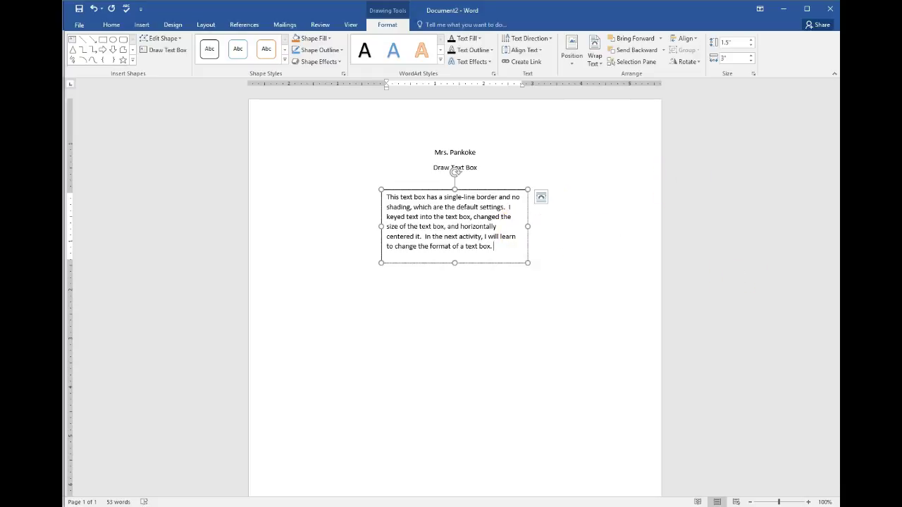
Save the document as "60b text box" in the CHAPTER 8 folder.
left_click(79, 25)
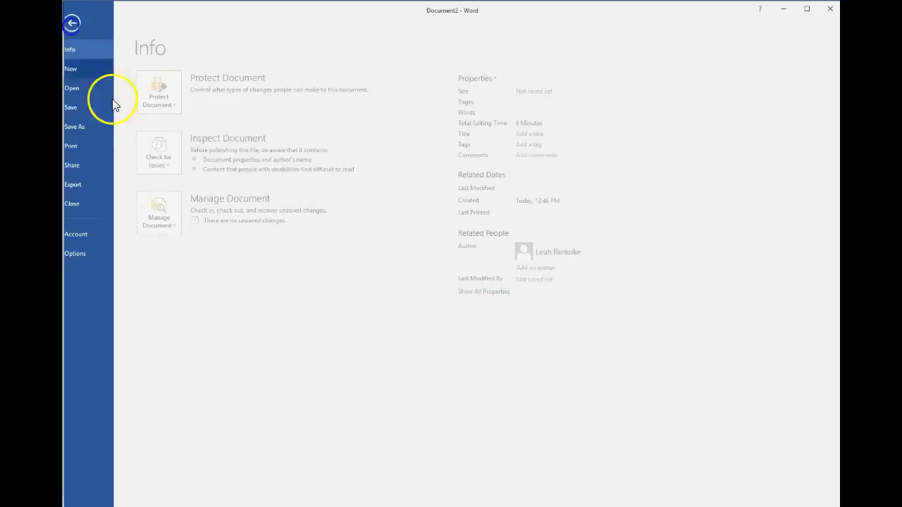
left_click(110, 128)
left_click(388, 101)
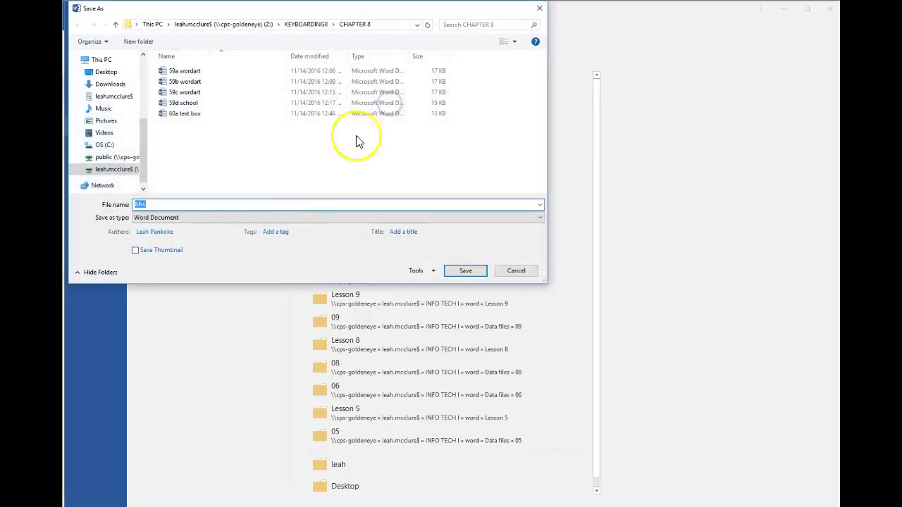
type("60")
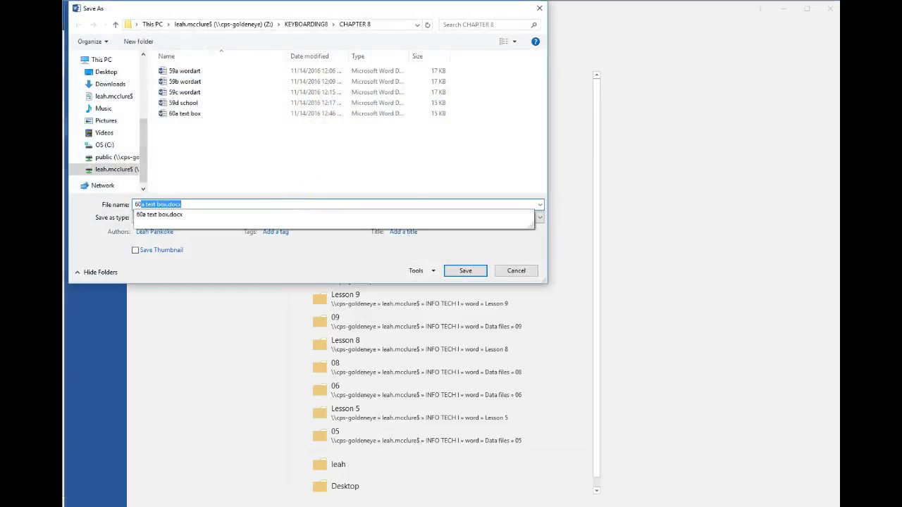
type("b text box")
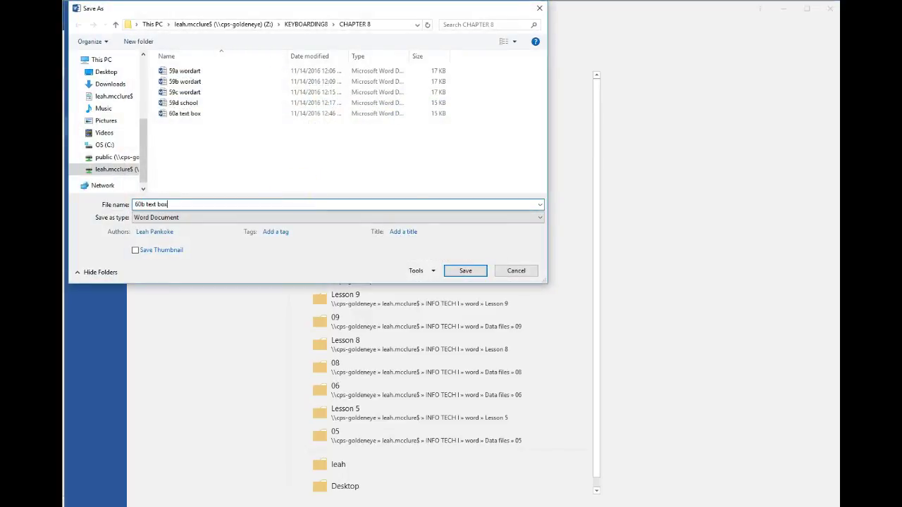
left_click(463, 271)
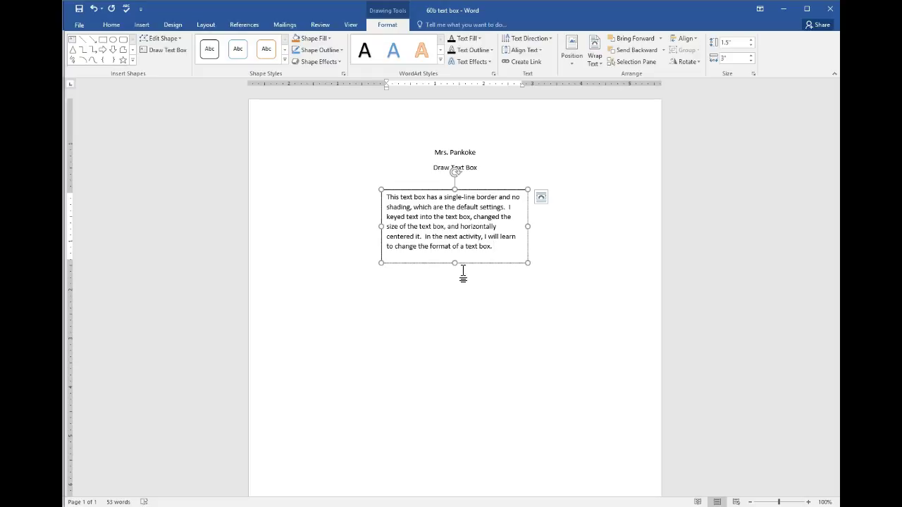
left_click(80, 25)
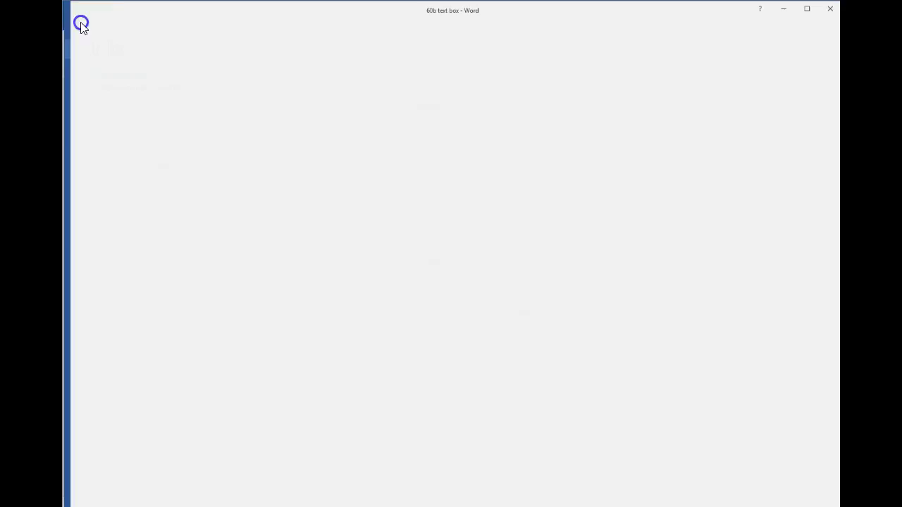
left_click(95, 94)
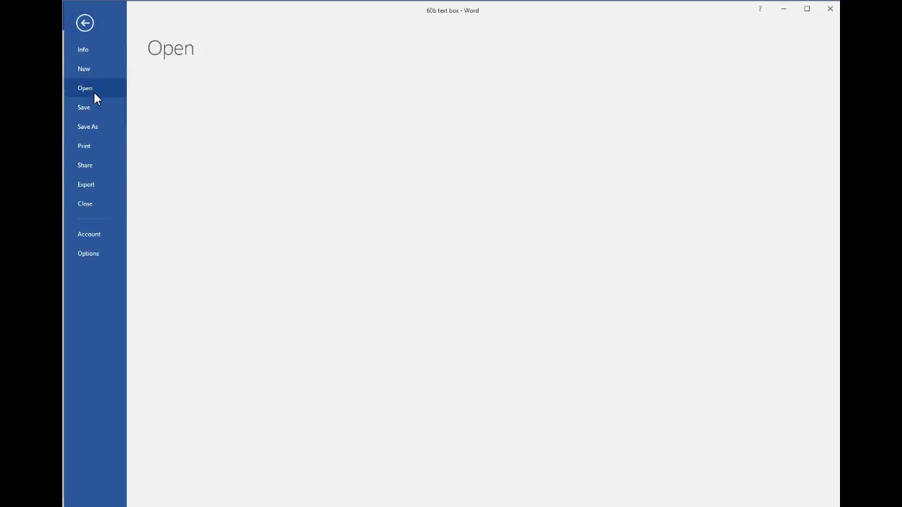
left_click(84, 23)
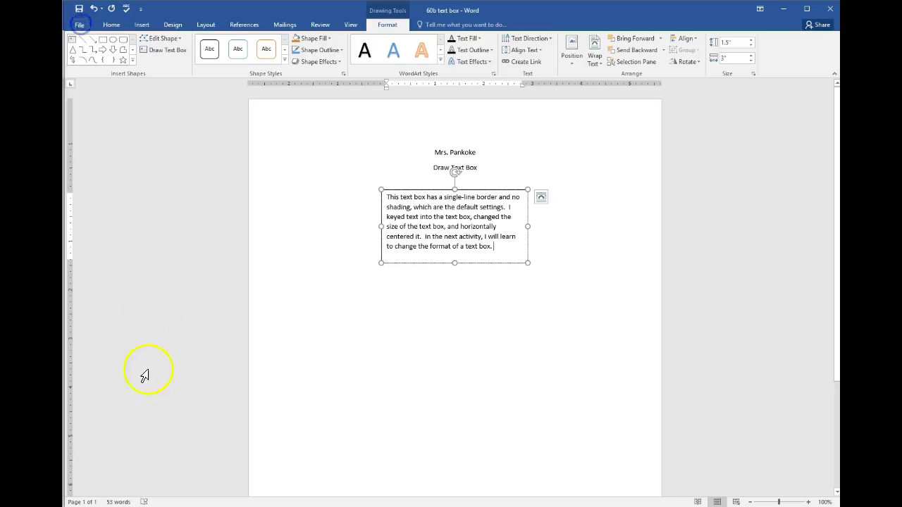
Switch to File Explorer and go to the DATA_FILES folder inside KEYBOARDING8.
key("super+e")
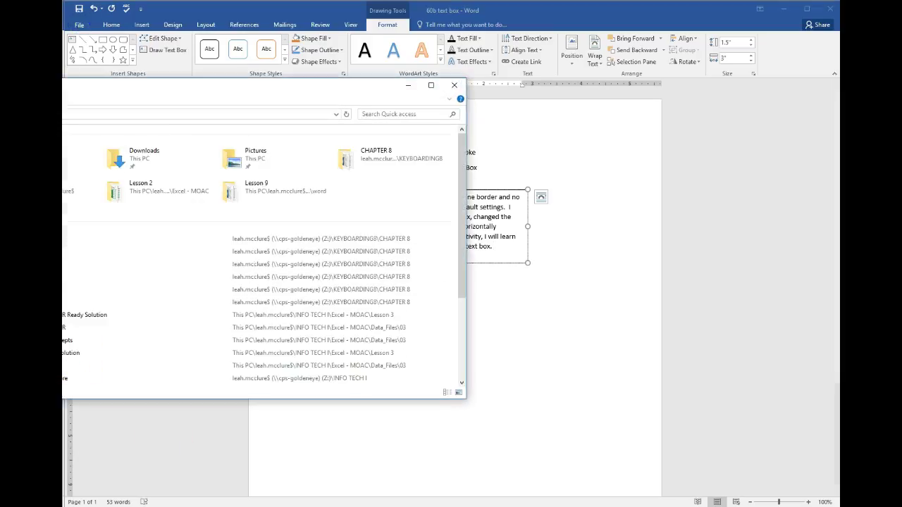
left_click_drag(198, 93, 402, 111)
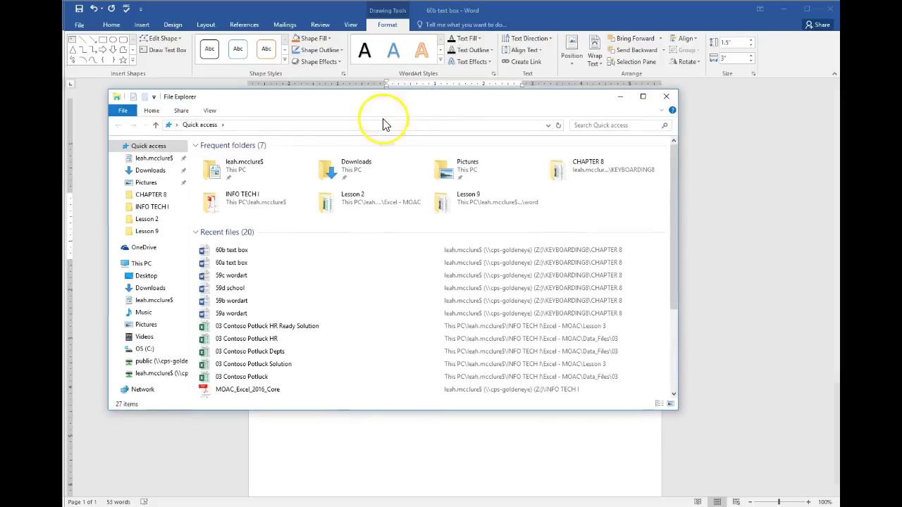
left_click(166, 206)
left_click(159, 198)
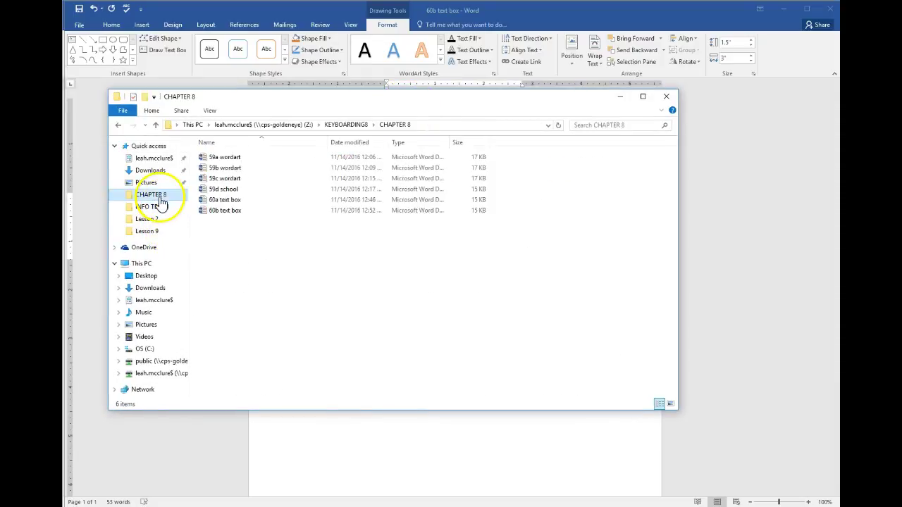
left_click(346, 124)
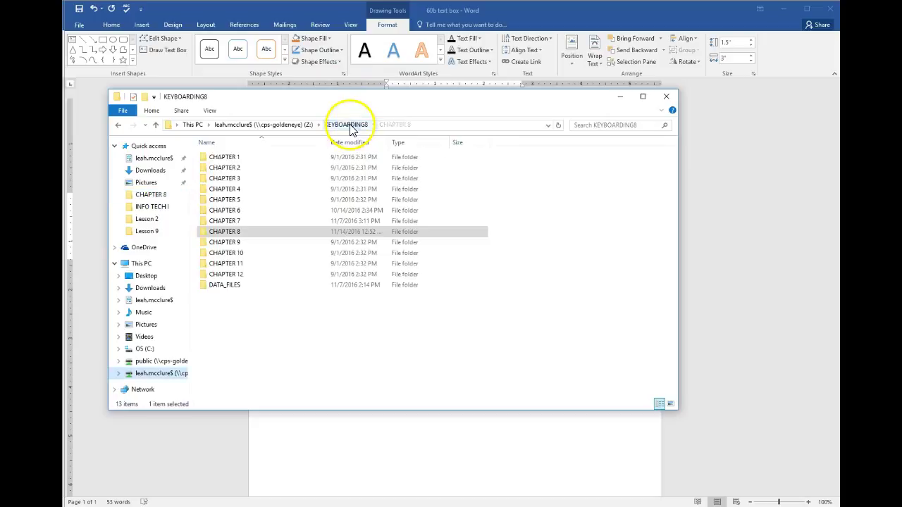
double_click(225, 284)
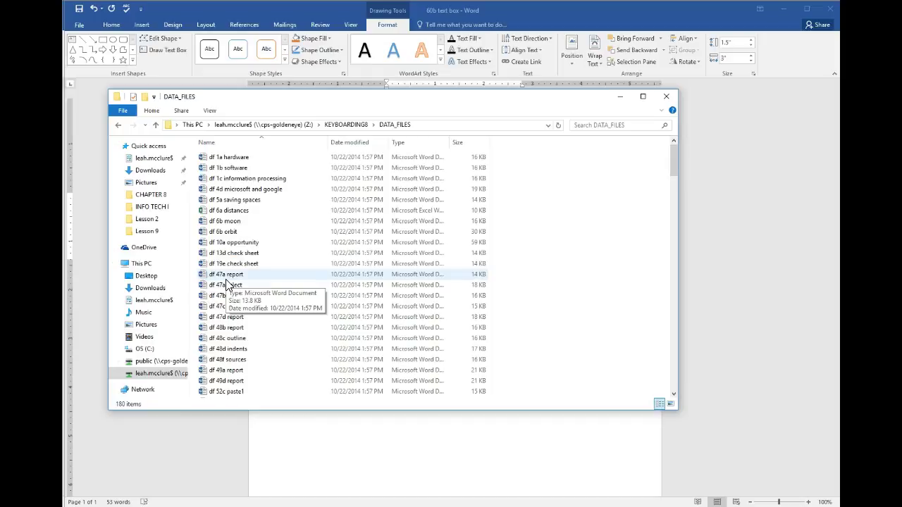
Open the Word document "df 60c text box" from the DATA_FILES folder.
scroll(229, 284, "down", 8)
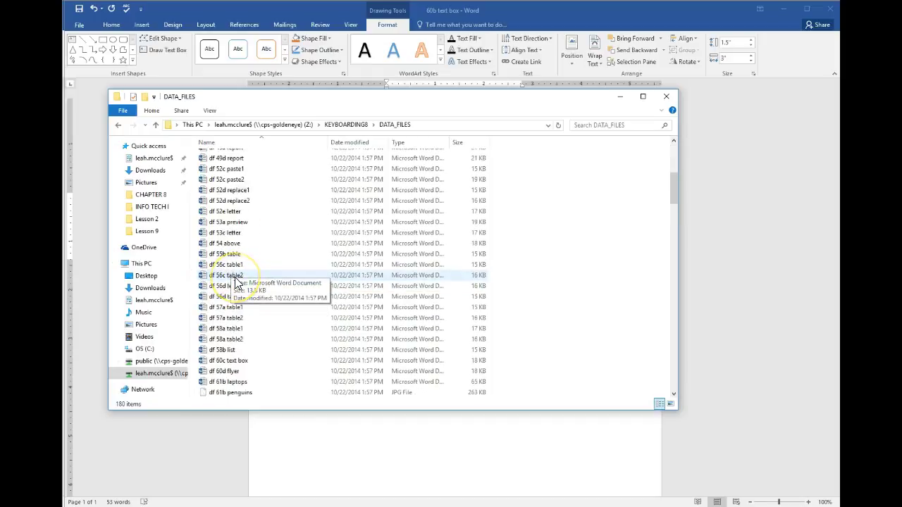
left_click(231, 331)
double_click(232, 331)
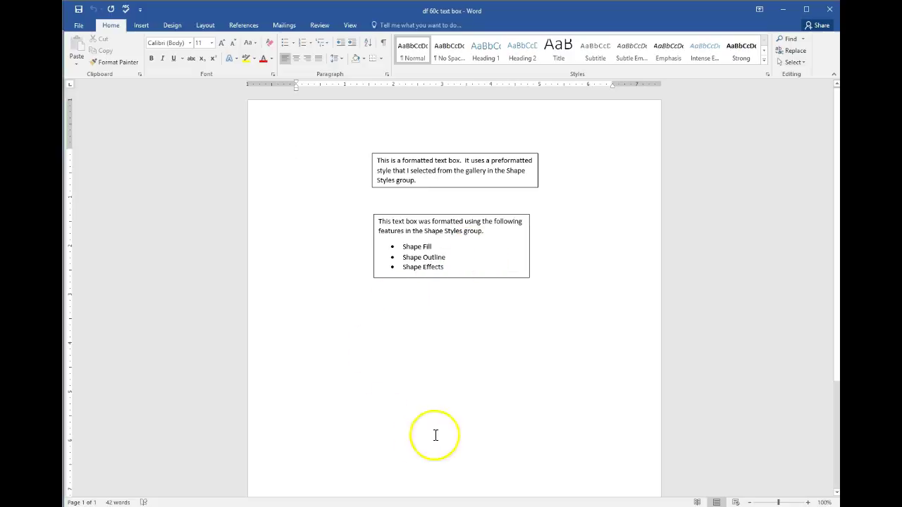
Apply the shape style Intense Effect - Green, Accent 6 to the upper text box, beginning "This is a formatted text box".
left_click(471, 157)
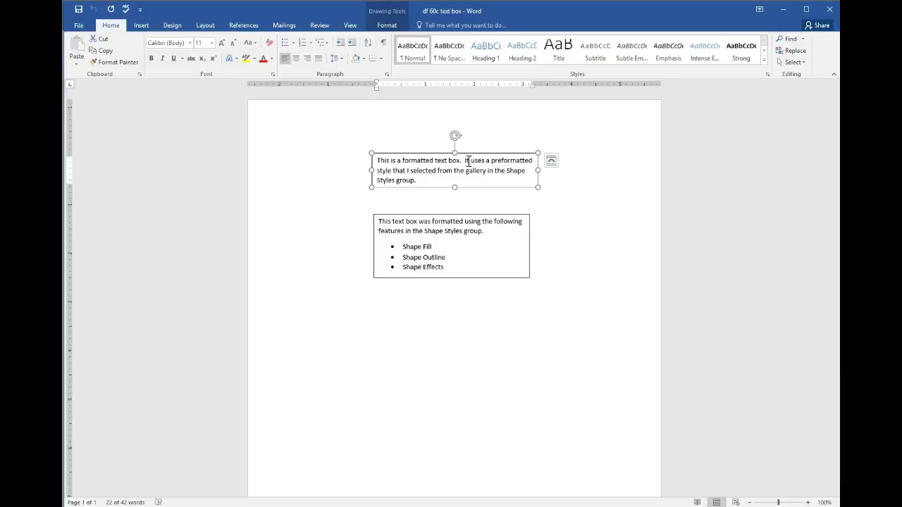
left_click(387, 25)
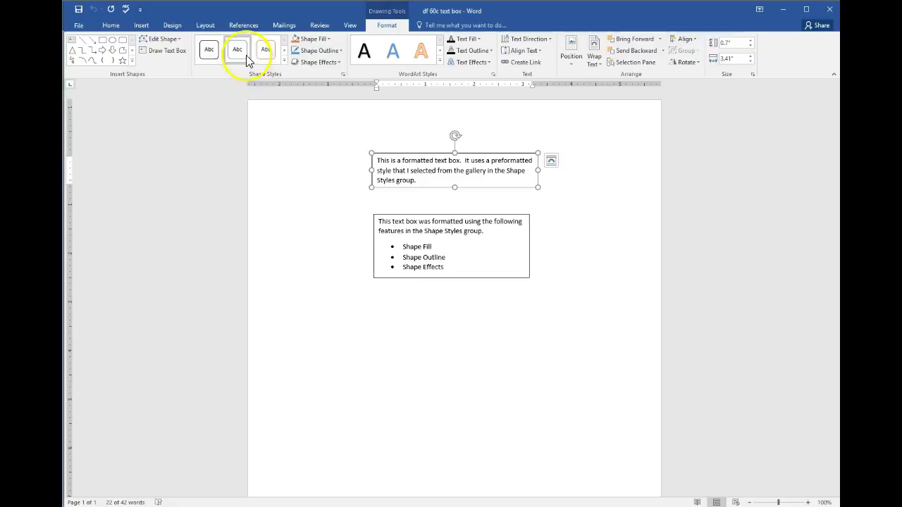
left_click(284, 62)
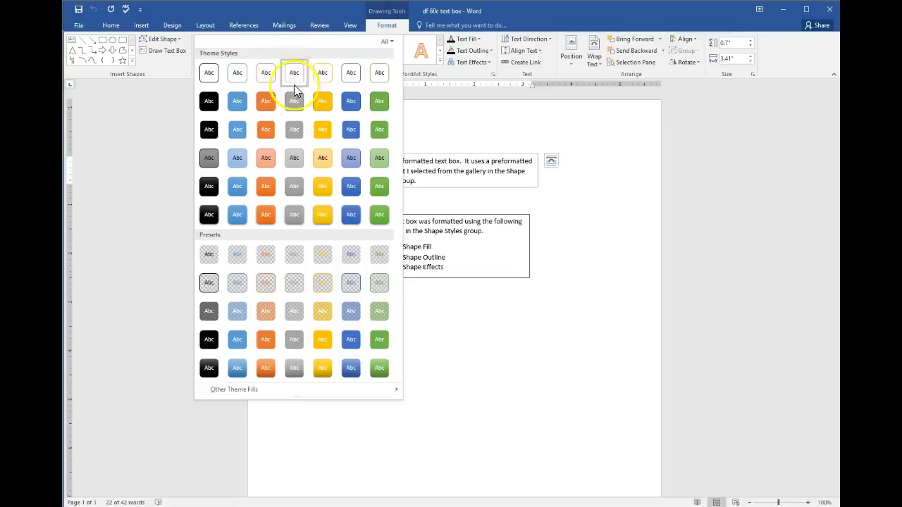
left_click(380, 214)
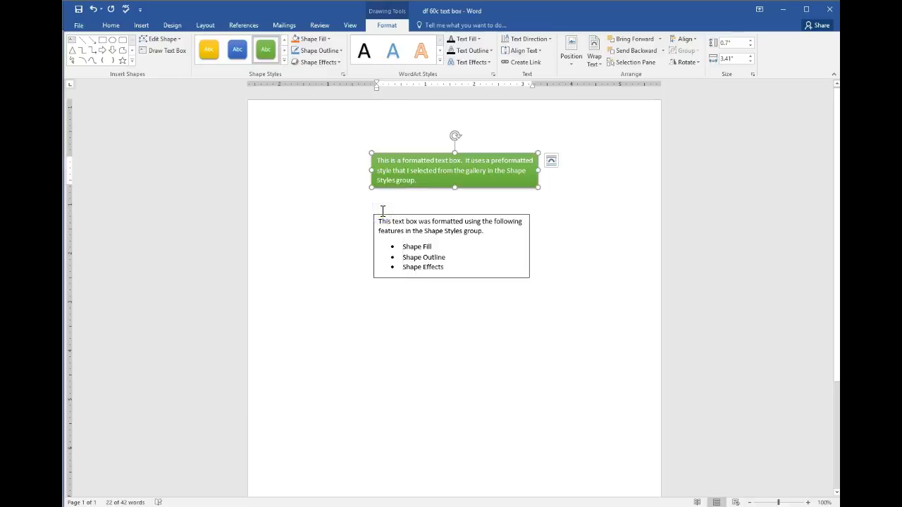
left_click(284, 58)
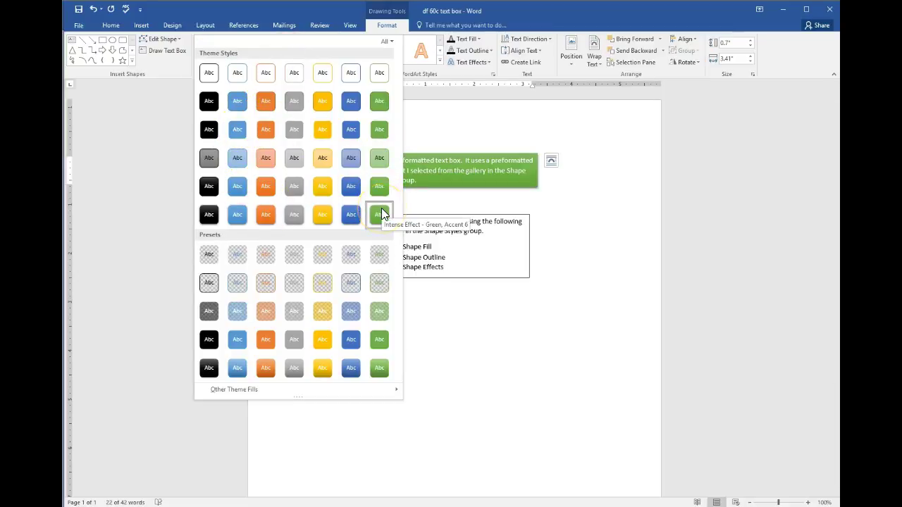
left_click(441, 176)
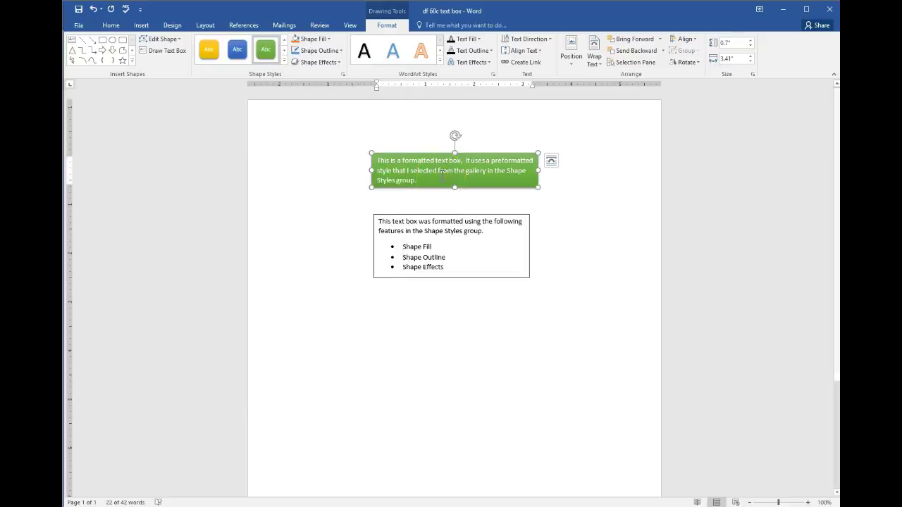
Set the green text box's width to 2.5".
left_click(733, 59)
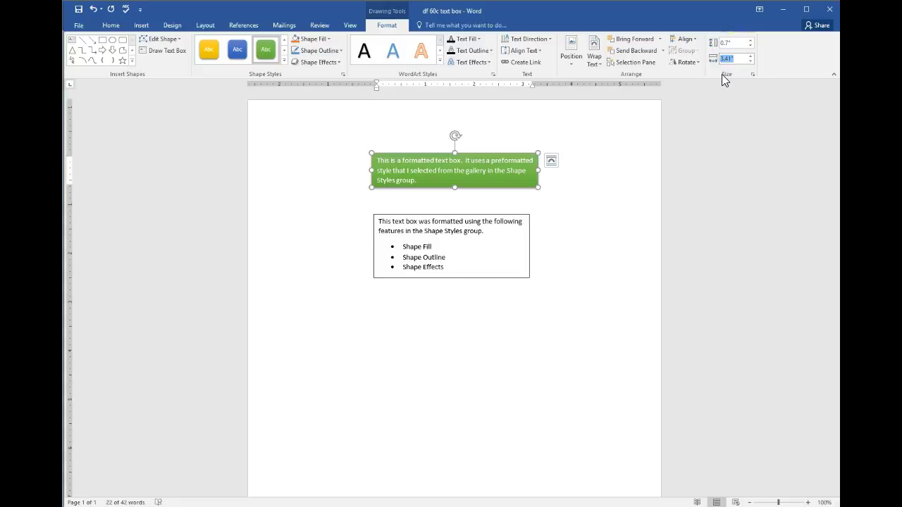
type("2.5")
key("Return")
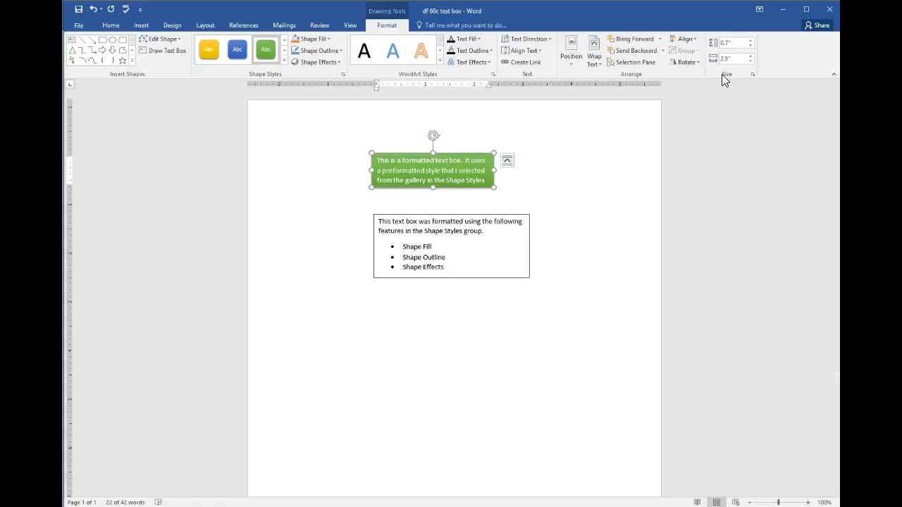
Set the green text box's height to 0.9" and align it to the horizontal center between the margins.
left_click(752, 40)
left_click(752, 40)
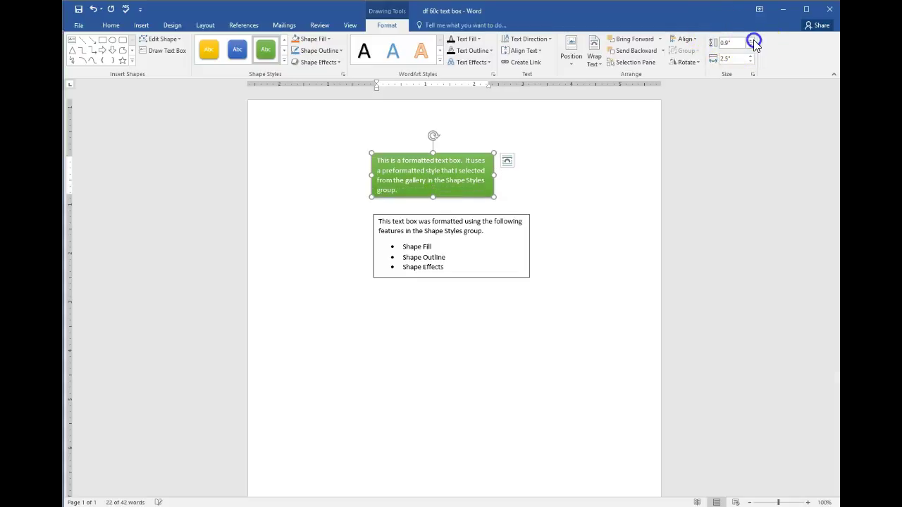
left_click(751, 41)
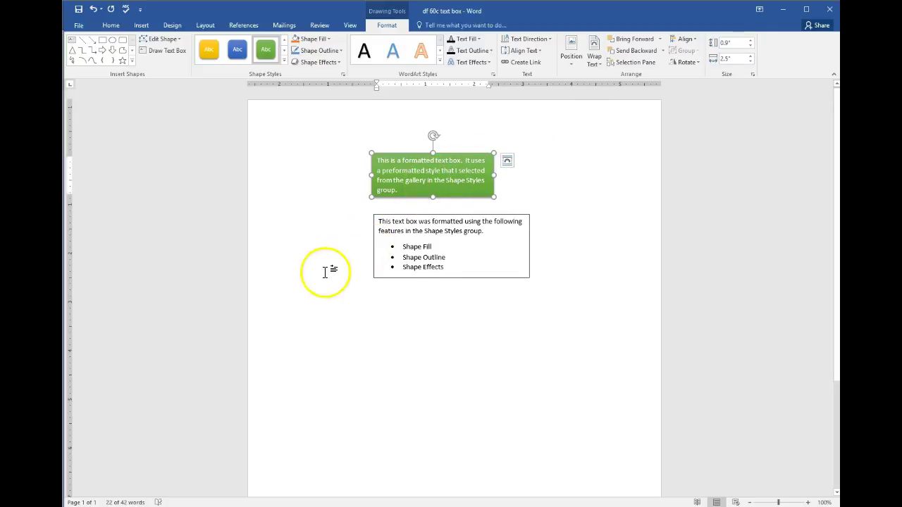
left_click(694, 39)
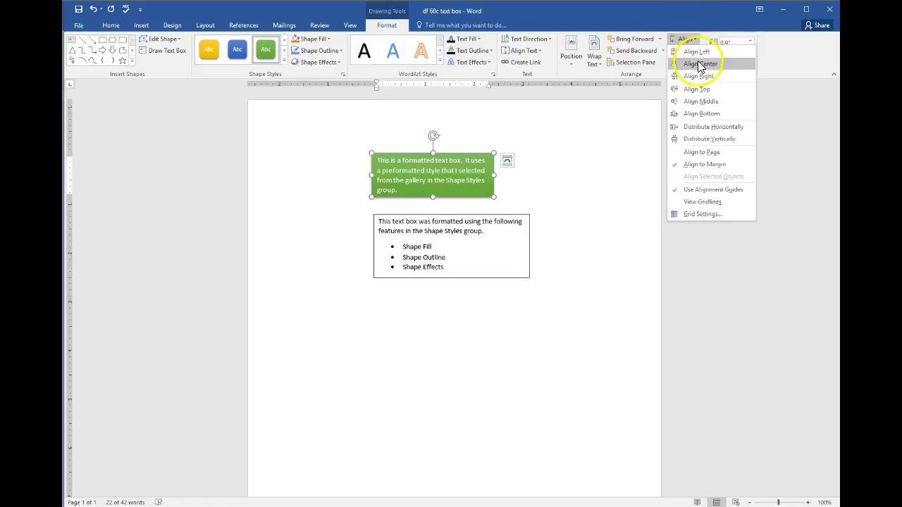
left_click(698, 63)
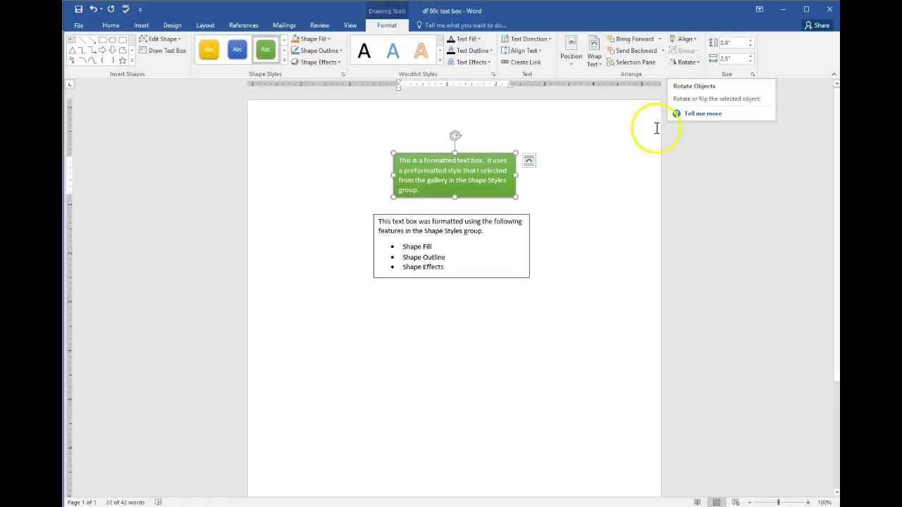
Fill the lower text box, beginning "This text box was formatted", with standard yellow.
left_click(492, 219)
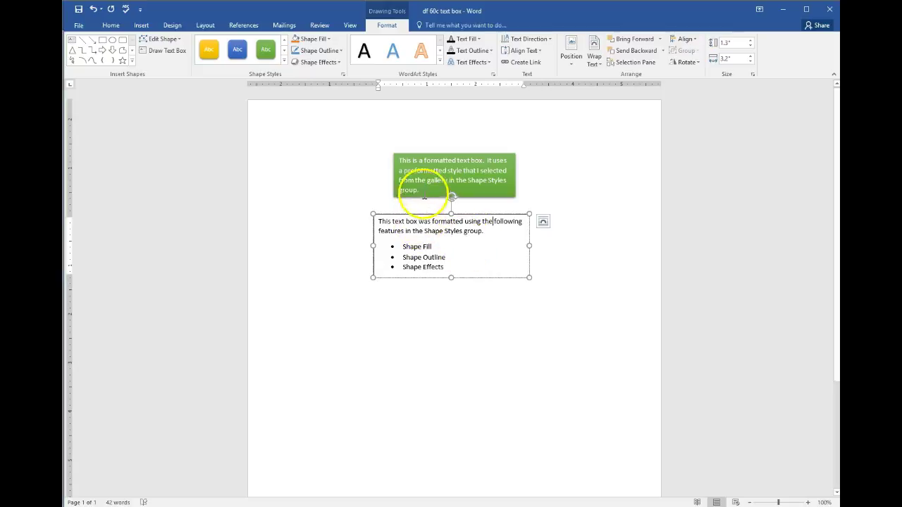
left_click(327, 39)
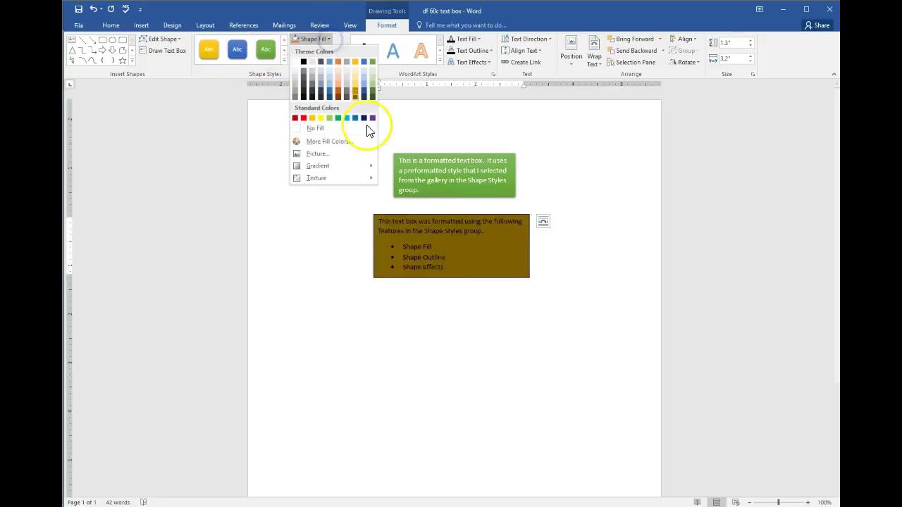
left_click(321, 119)
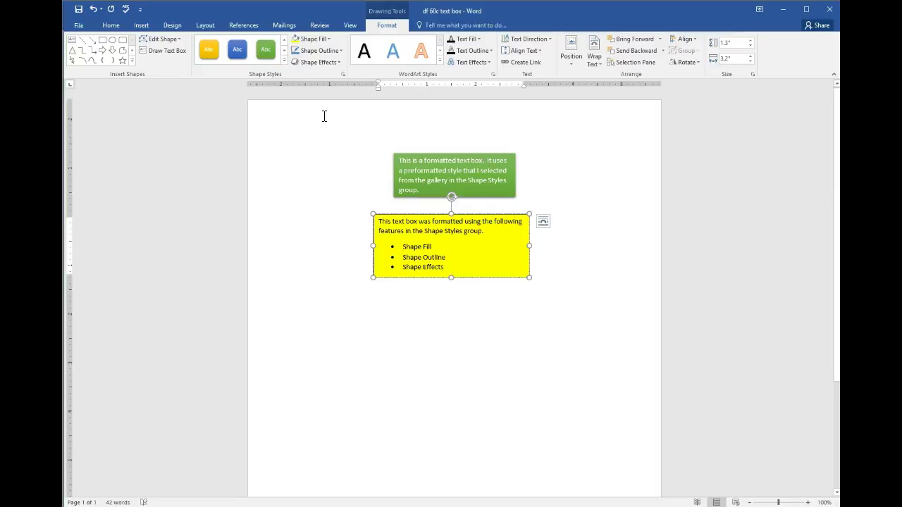
Give the yellow text box a 3 pt outline in standard purple.
left_click(341, 52)
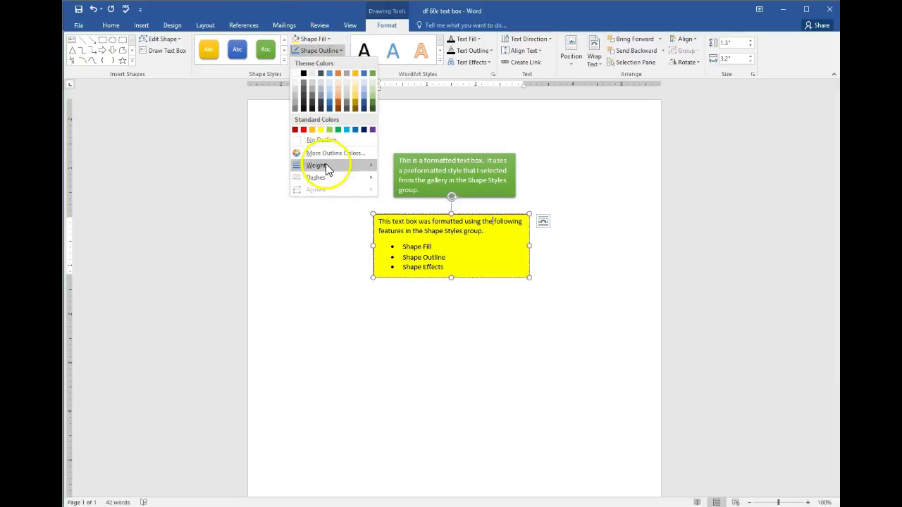
mouse_move(327, 168)
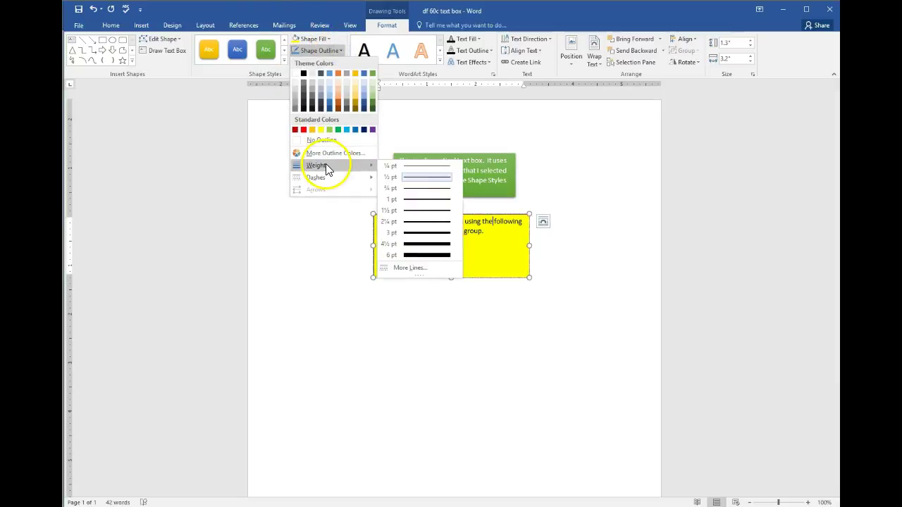
left_click(424, 234)
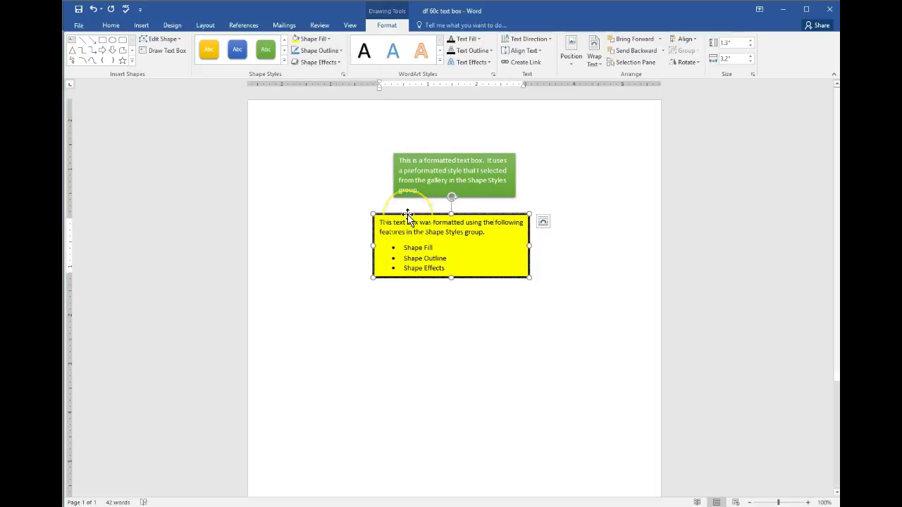
left_click(335, 53)
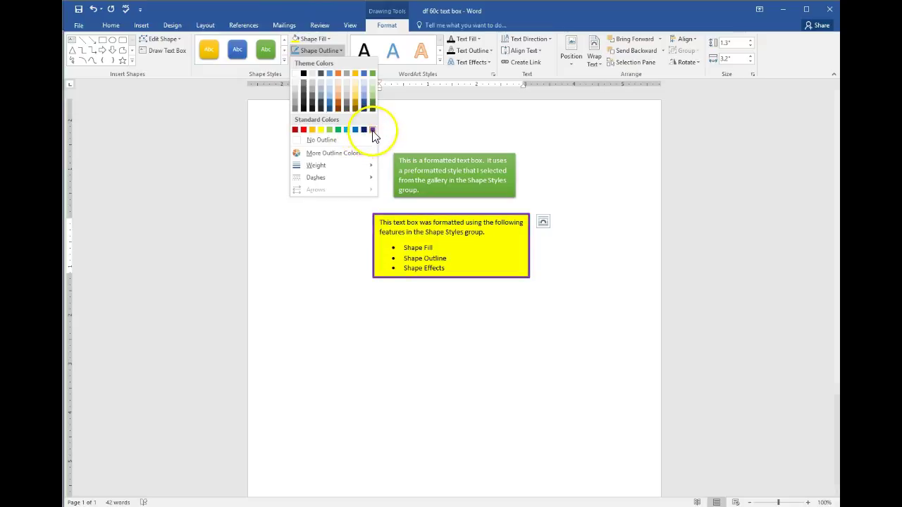
left_click(373, 132)
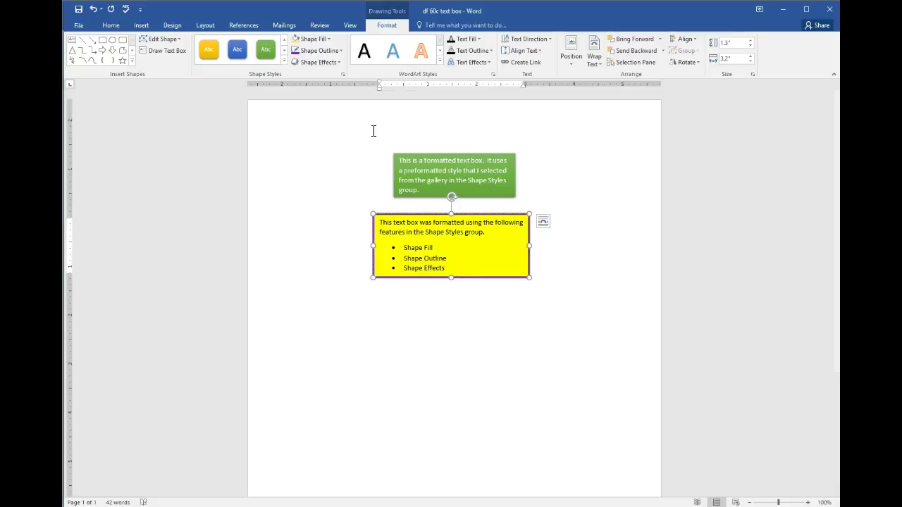
Apply the first preset of the bevel shape effects to the yellow text box.
left_click(323, 63)
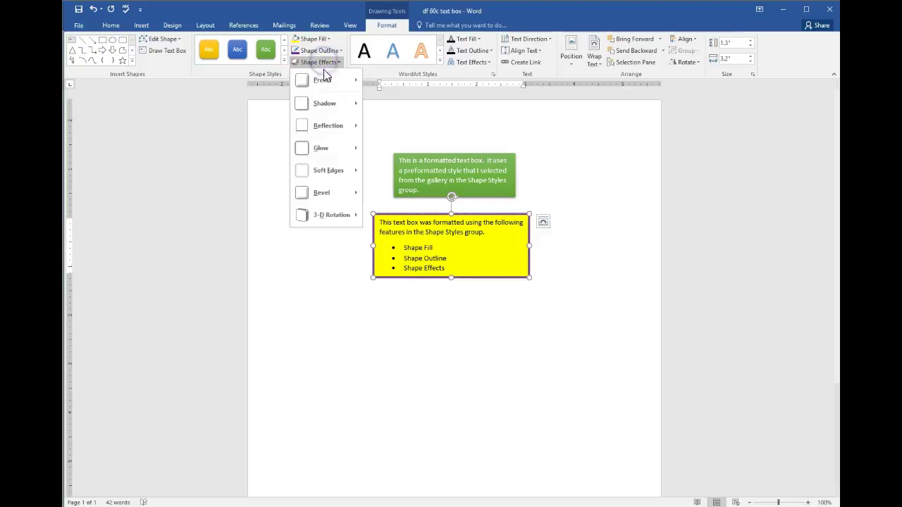
mouse_move(322, 79)
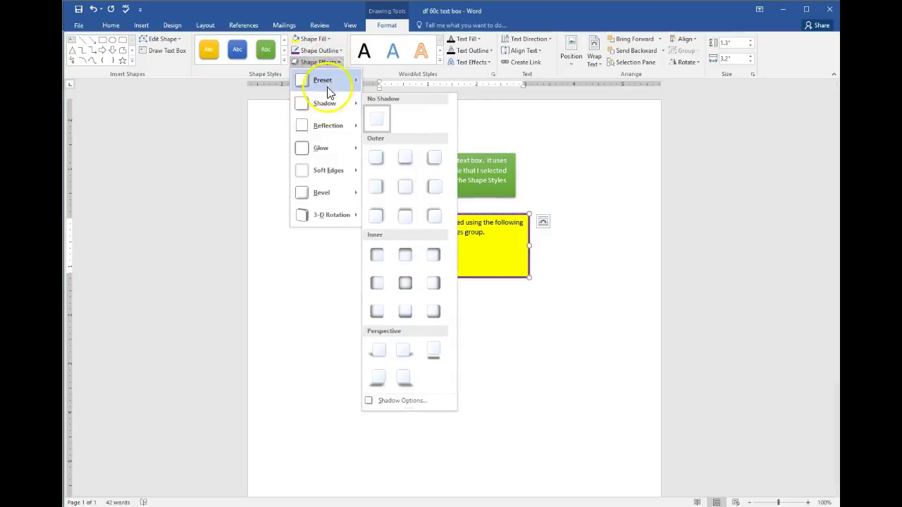
mouse_move(305, 194)
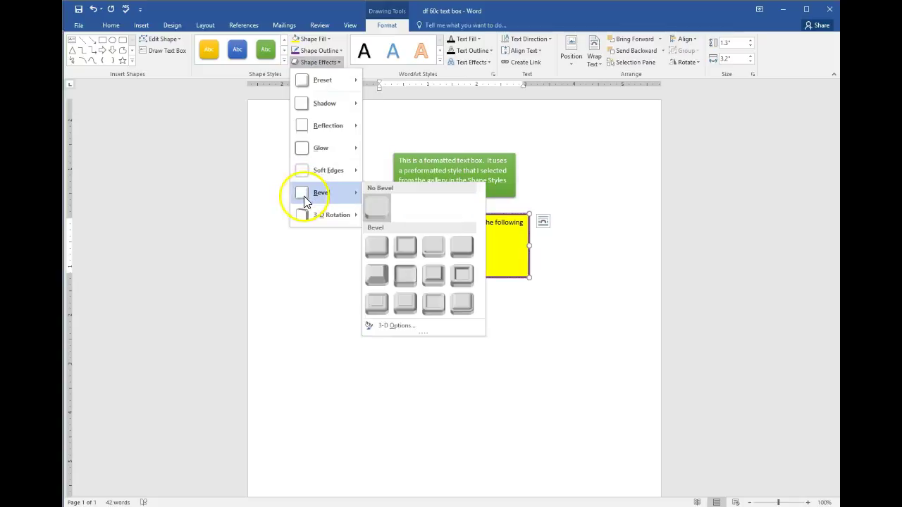
left_click(381, 246)
Apply the last preset of the bevel shape effects to the yellow text box, then deselect it.
left_click(310, 64)
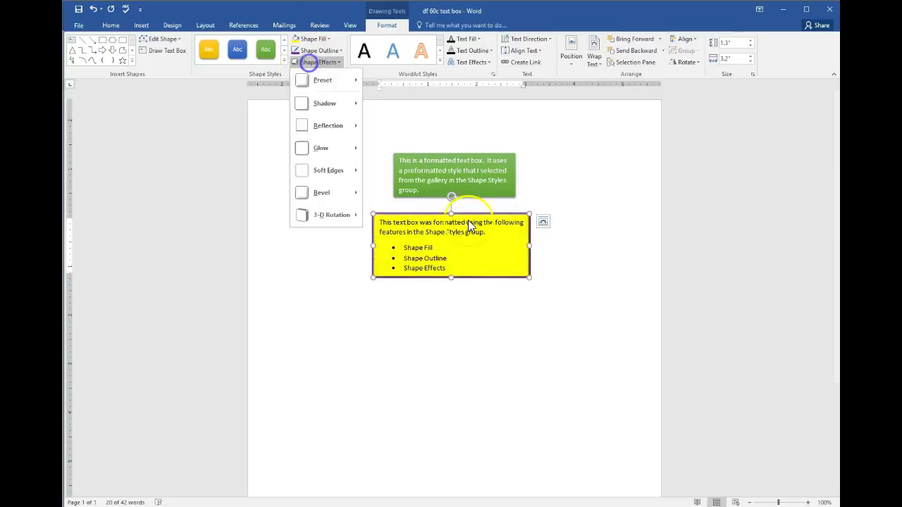
mouse_move(317, 205)
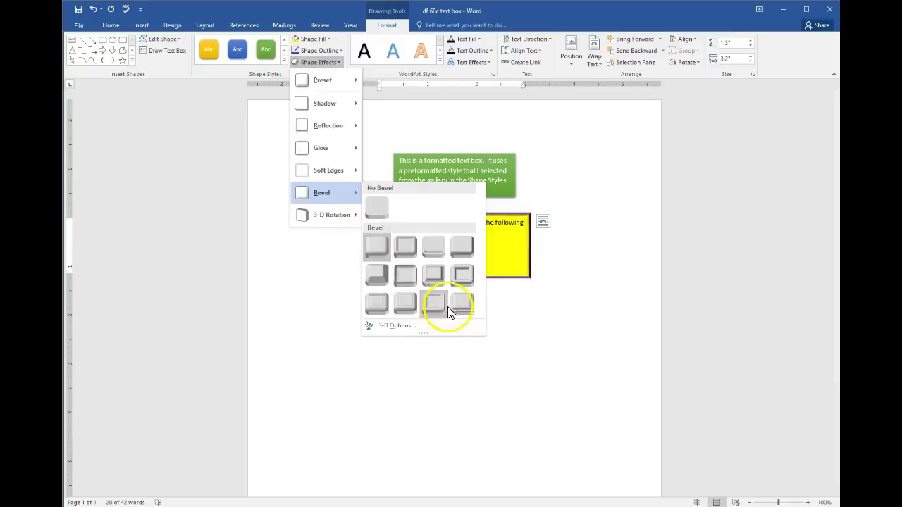
left_click(470, 306)
left_click(493, 312)
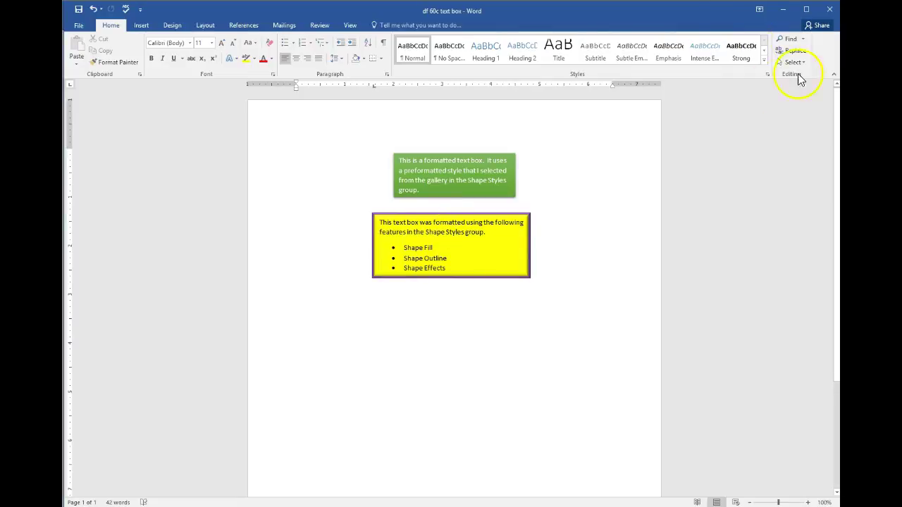
Set the yellow text box's width to 2.5".
left_click(441, 242)
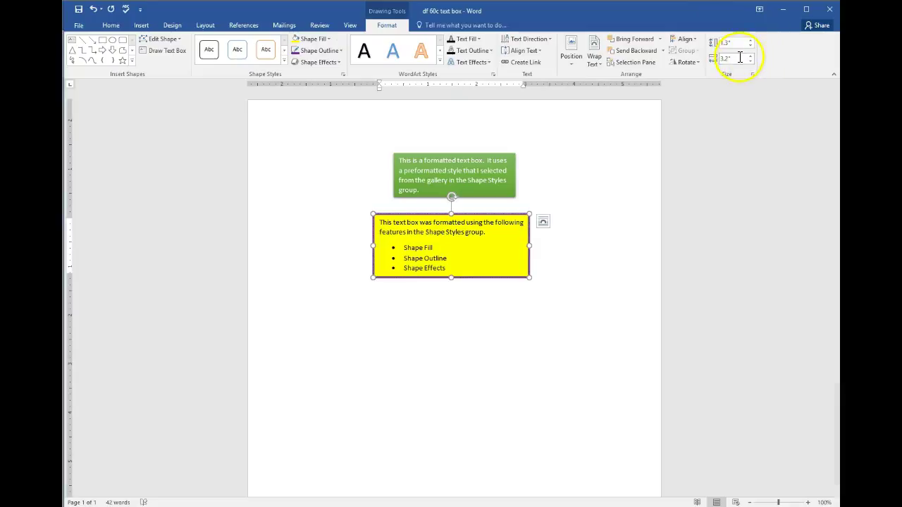
type("2.5")
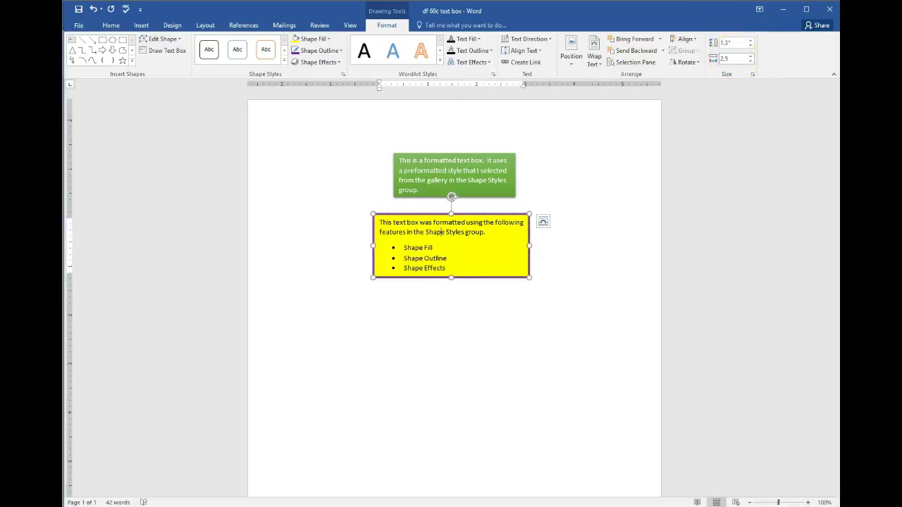
key("Return")
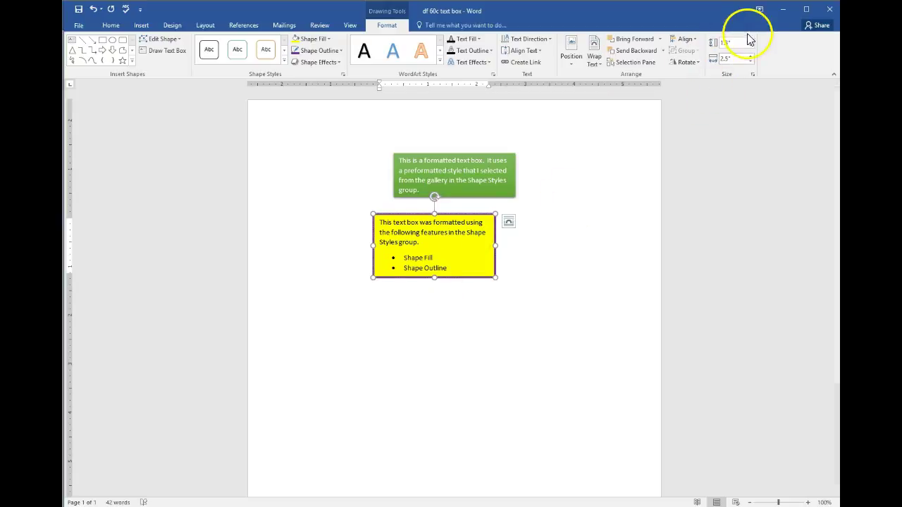
Set the yellow text box's height to 1.5" and align it to the horizontal center between the margins.
left_click(751, 40)
left_click(751, 40)
left_click(751, 40)
left_click(750, 40)
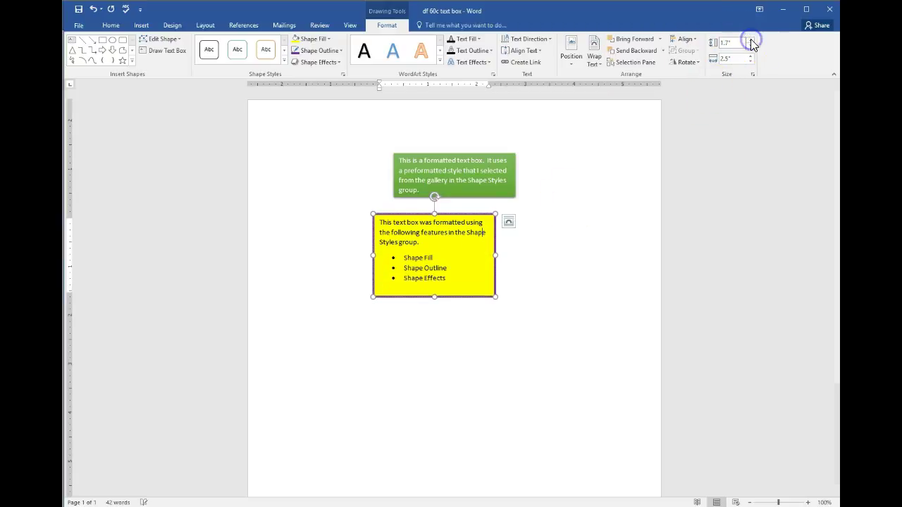
left_click(751, 45)
left_click(751, 45)
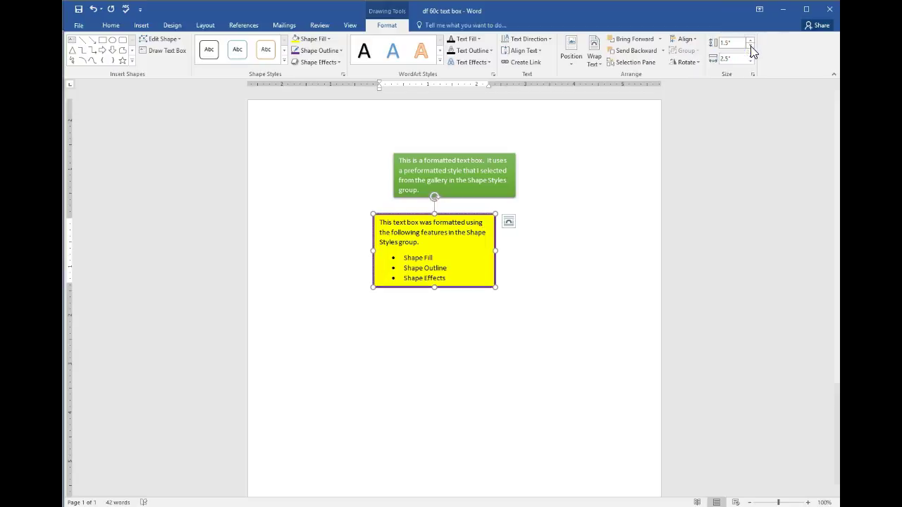
left_click(685, 39)
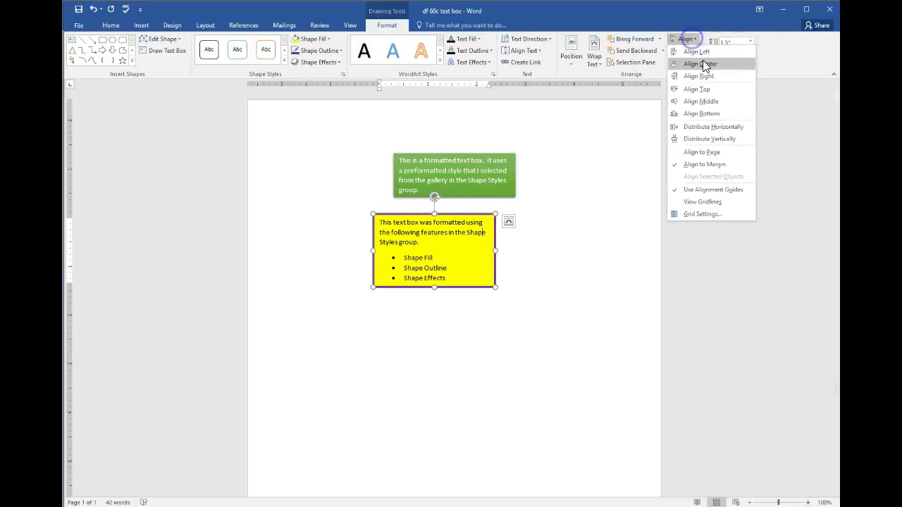
left_click(703, 62)
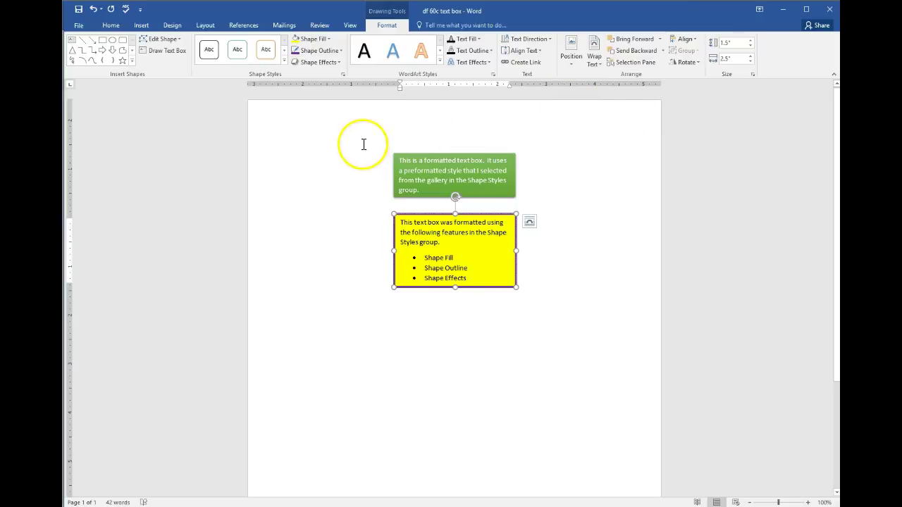
Save the document as "60c text box" in the CHAPTER 8 folder and close it.
left_click(88, 30)
left_click(90, 130)
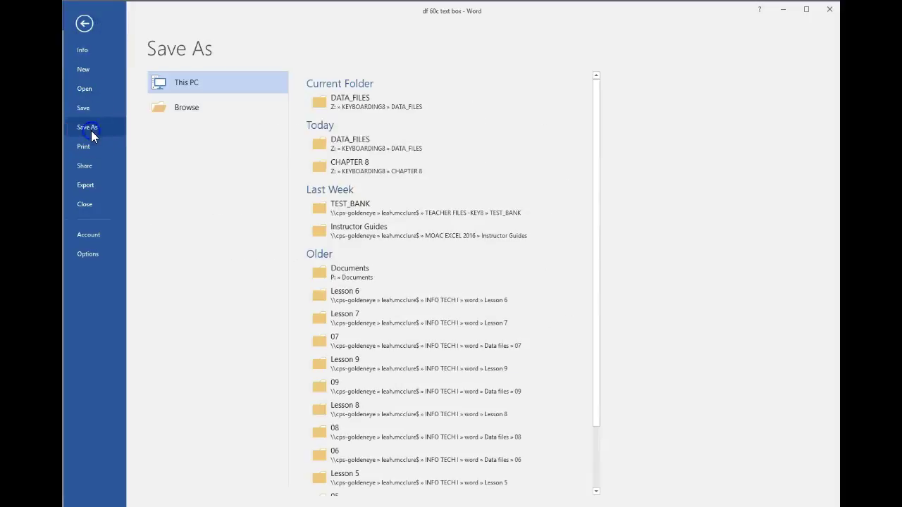
left_click(349, 166)
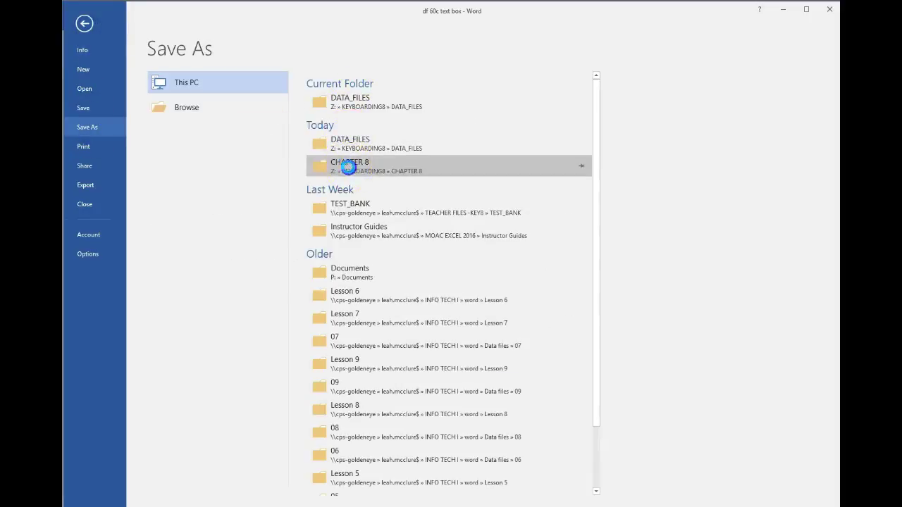
double_click(143, 206)
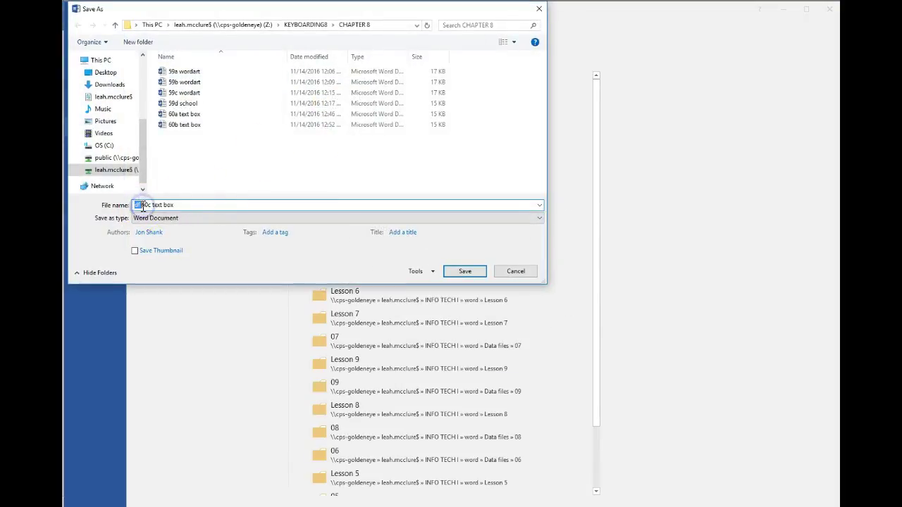
key("BackSpace")
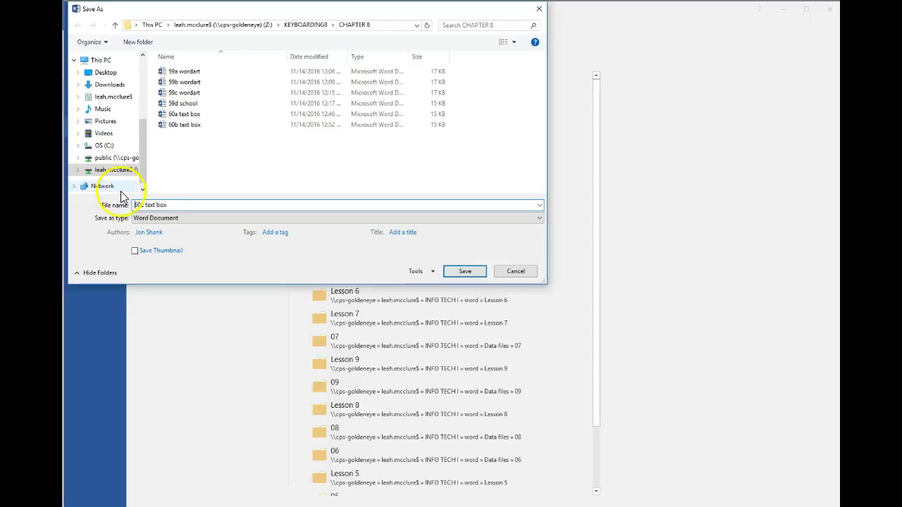
left_click(484, 272)
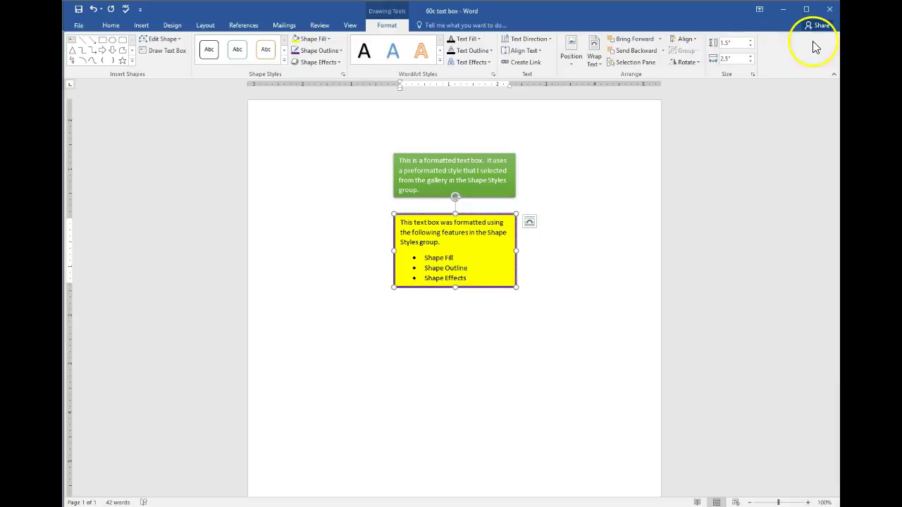
left_click(832, 11)
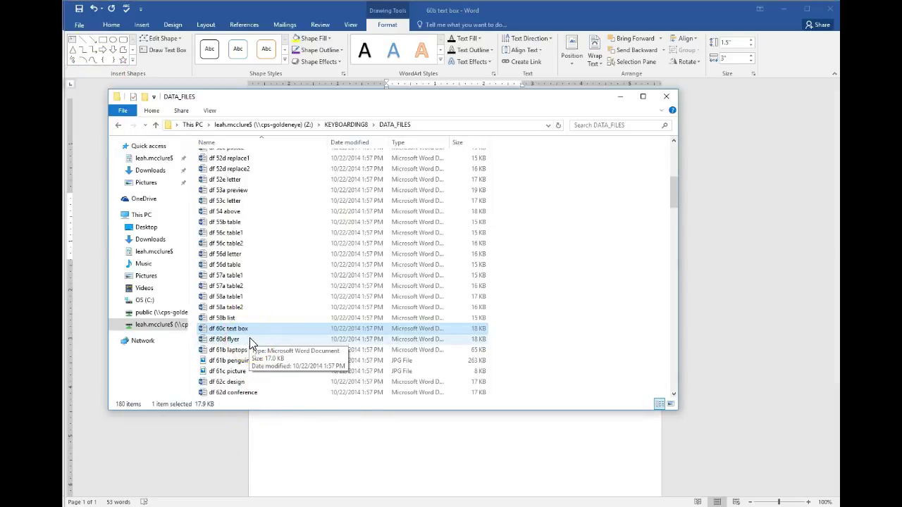
Open "df 60d flyer" from the DATA_FILES folder and set the title text "WMS Computer Club" to 48 pt.
left_click(251, 341)
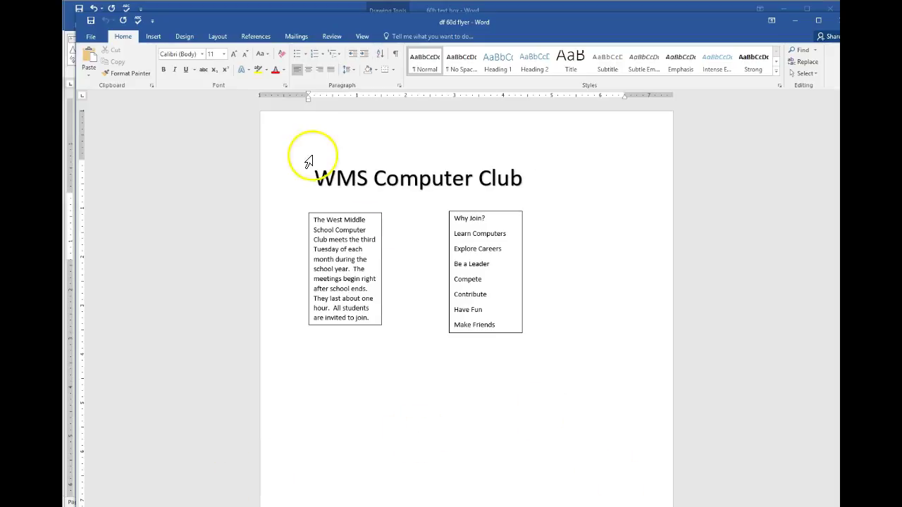
left_click(315, 174)
left_click_drag(316, 174, 561, 202)
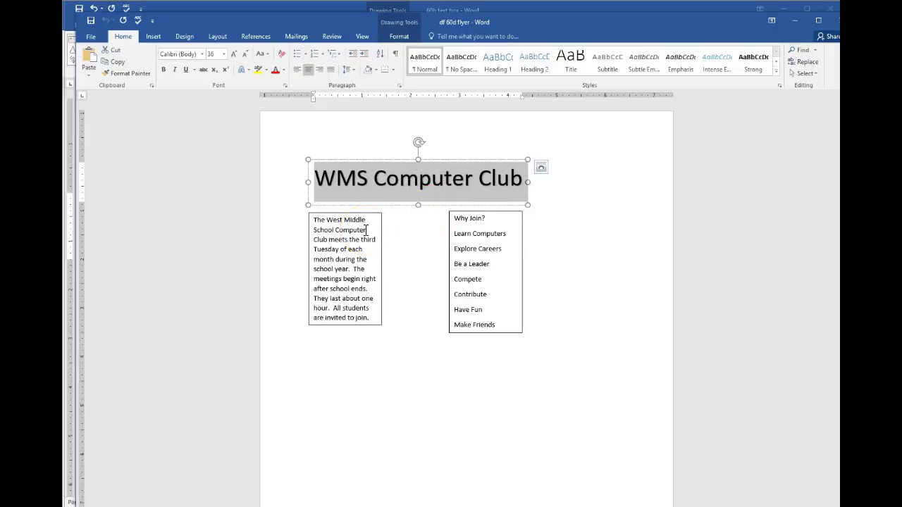
left_click(224, 54)
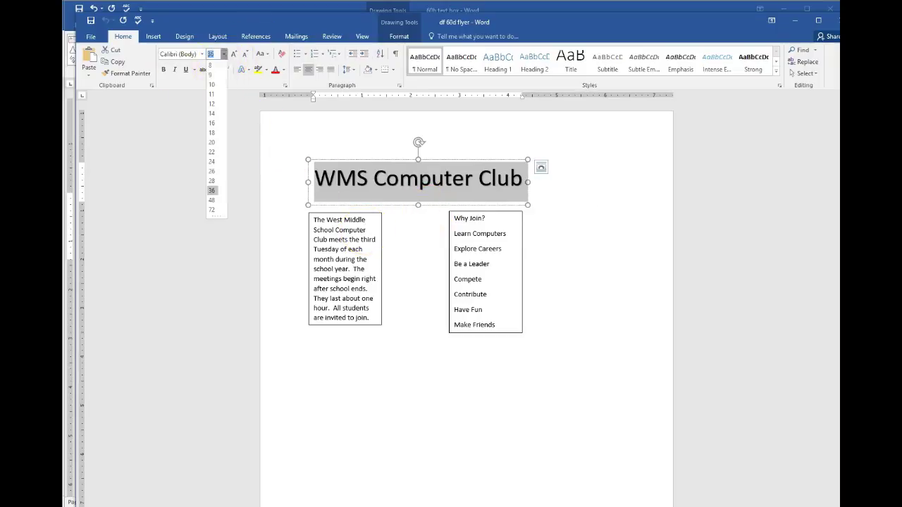
left_click(212, 201)
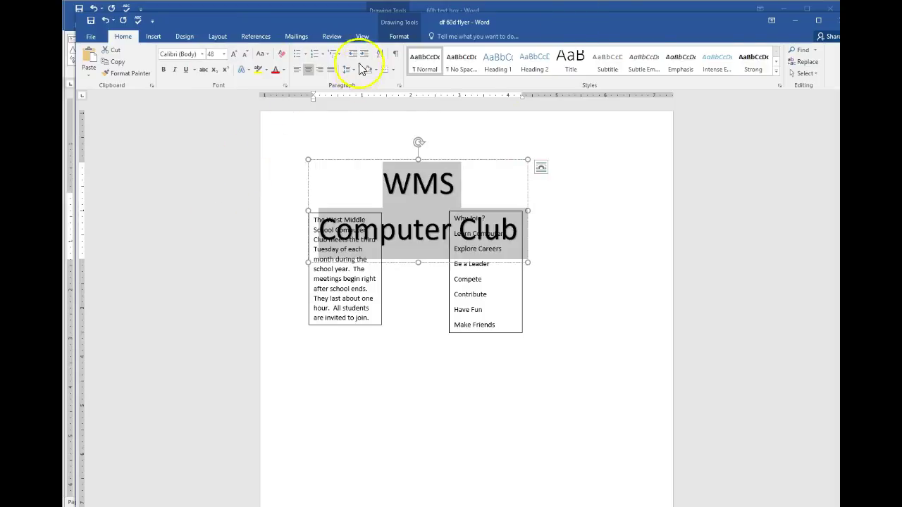
Set the title text box's width to 6.5" and apply the white-filled, orange-outlined WordArt style with hard shadow to "WMS Computer Club".
left_click(399, 36)
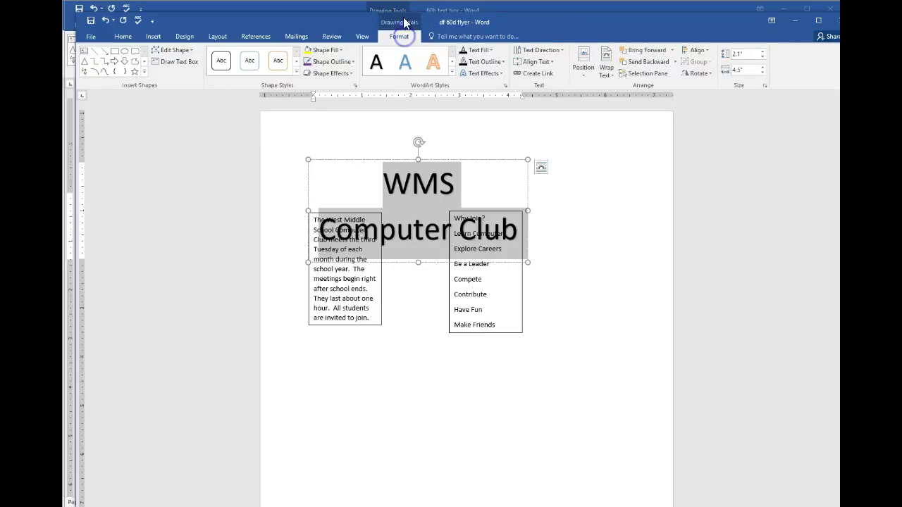
left_click(749, 68)
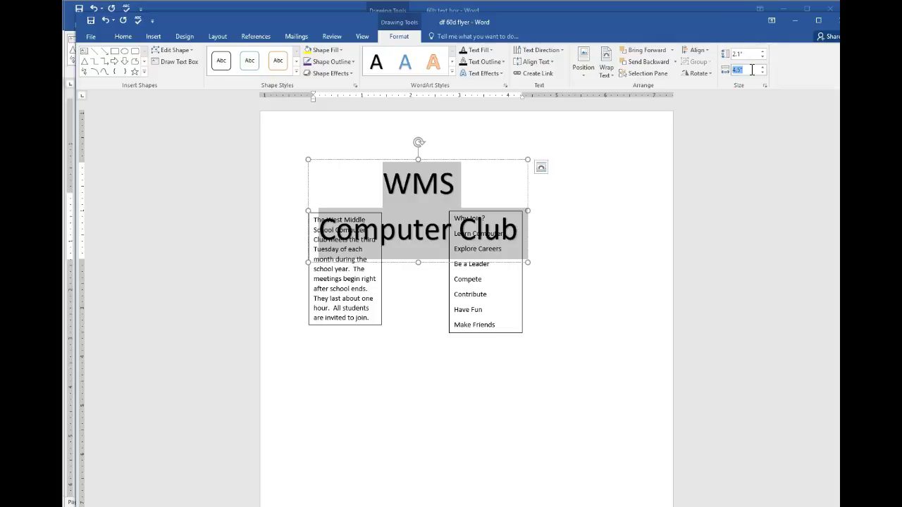
type("6.5")
key("Return")
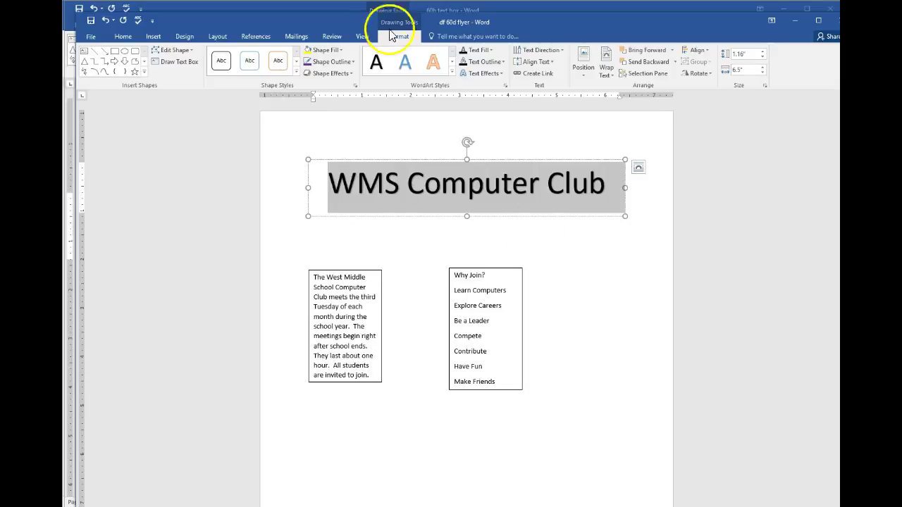
left_click(453, 72)
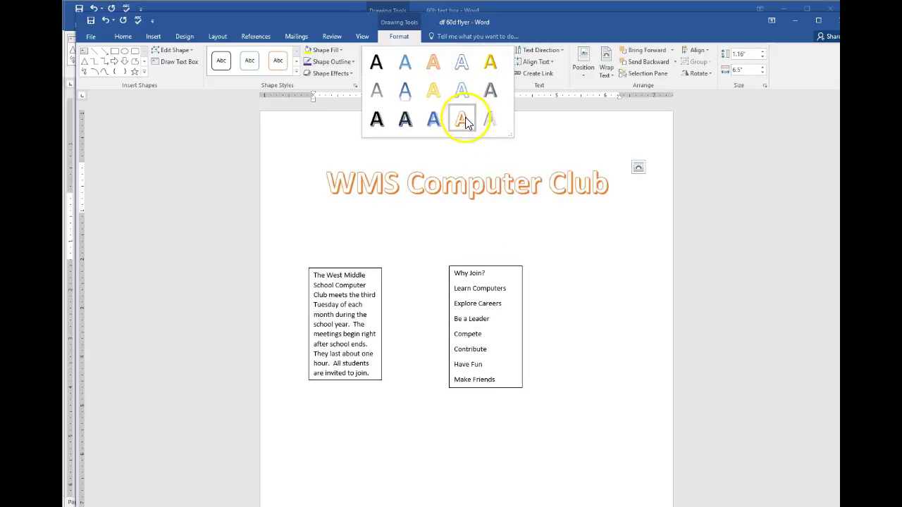
left_click(461, 118)
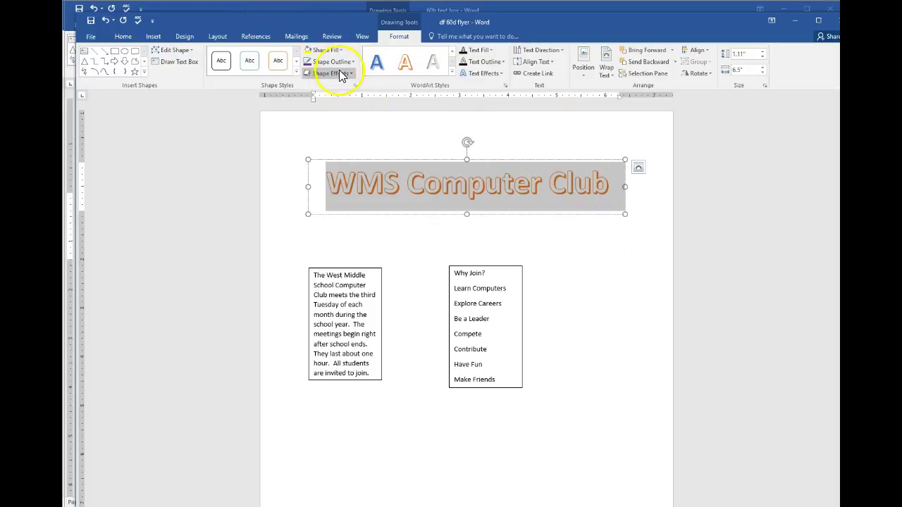
Apply a curved Warp transform text effect to the "WMS Computer Club" title and set its text box height to 1.2".
left_click(497, 75)
mouse_move(487, 208)
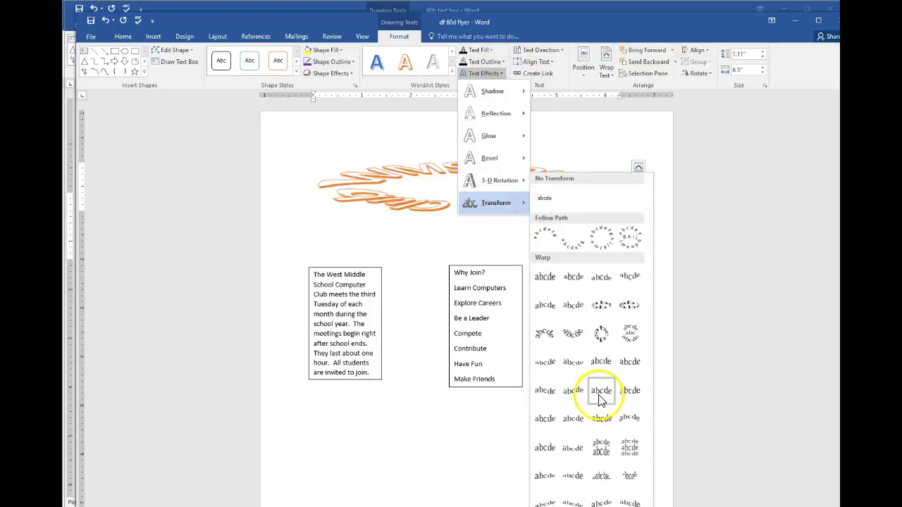
left_click(597, 362)
left_click(625, 316)
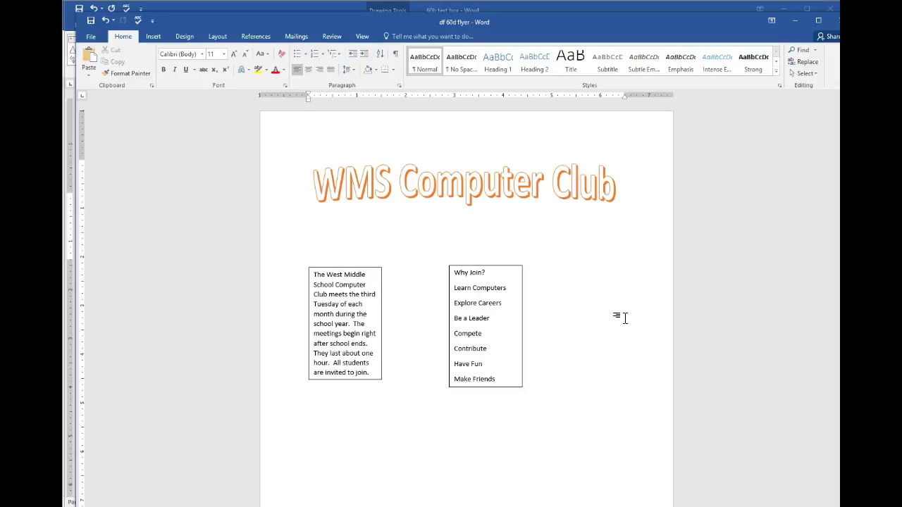
left_click(471, 169)
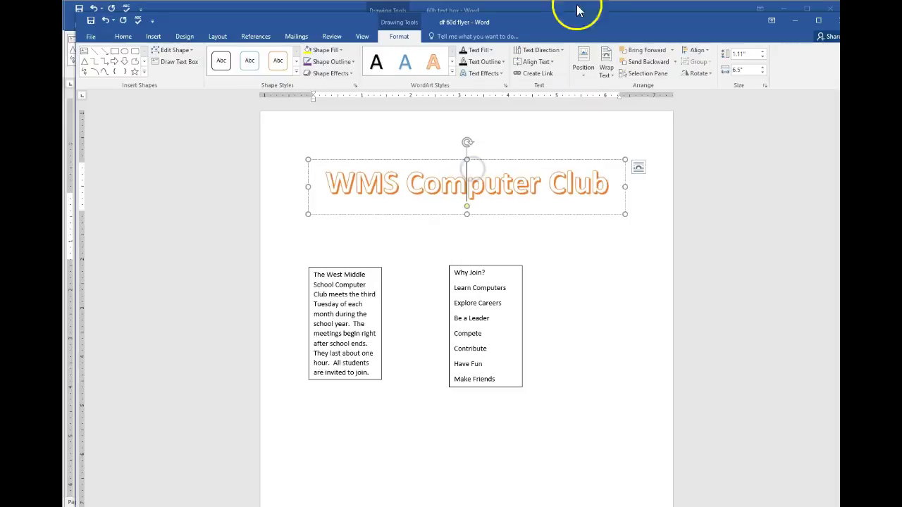
left_click(764, 53)
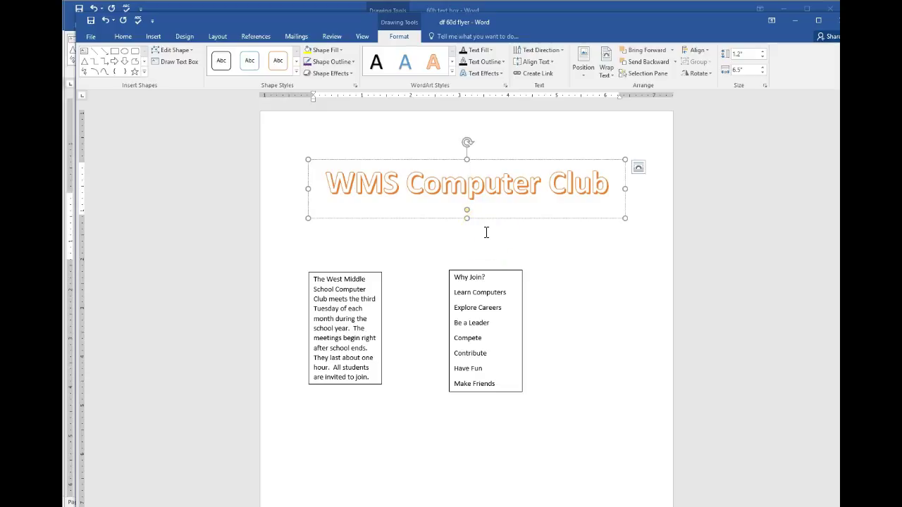
Center the paragraph text in the text box describing the club meetings.
left_click(352, 290)
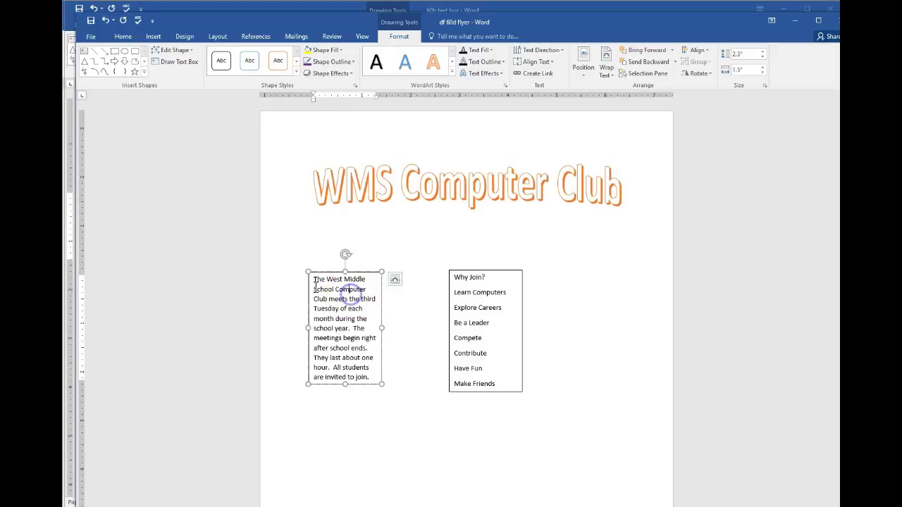
left_click_drag(315, 280, 403, 395)
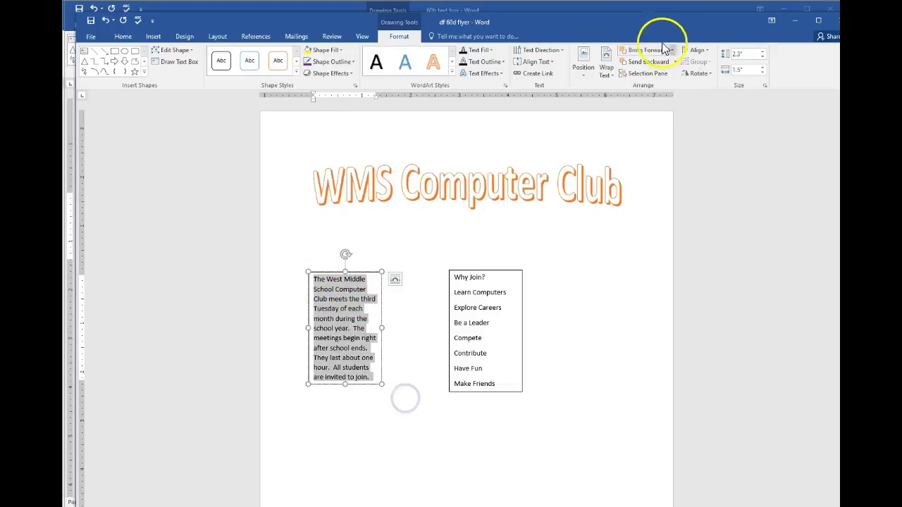
left_click(550, 62)
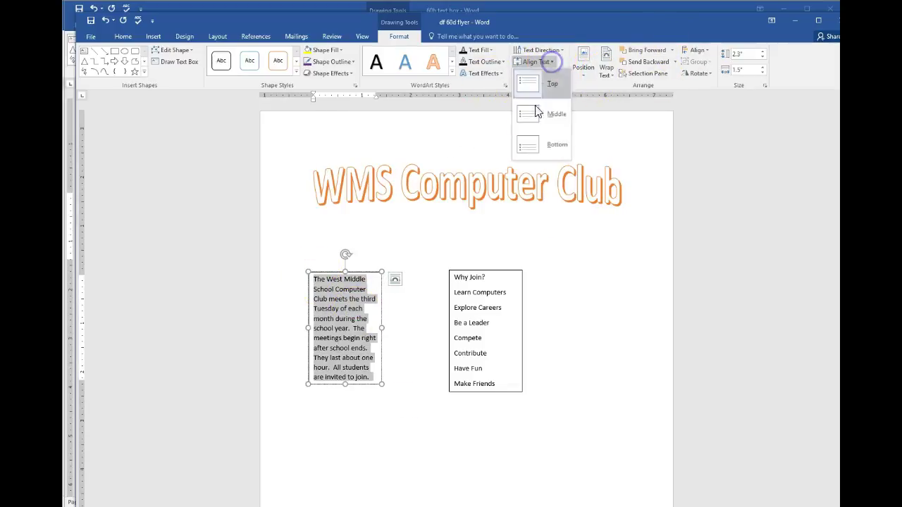
left_click(554, 63)
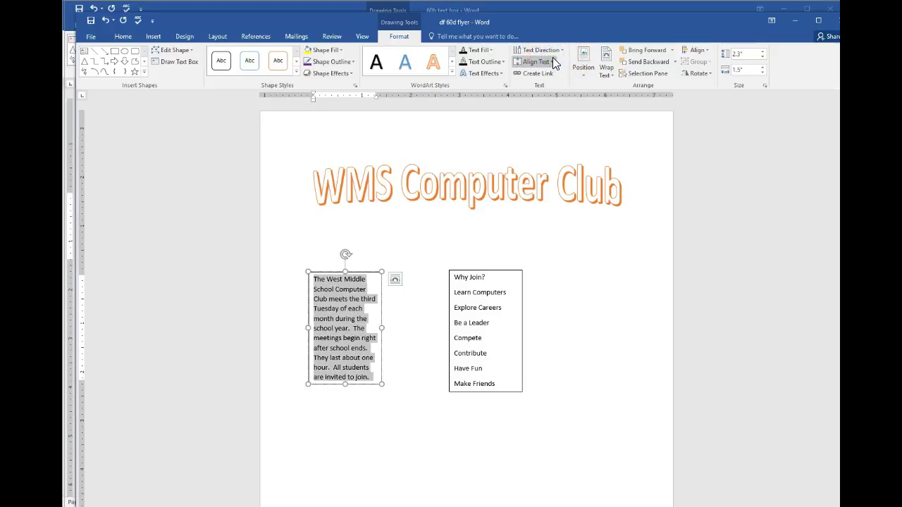
left_click(123, 36)
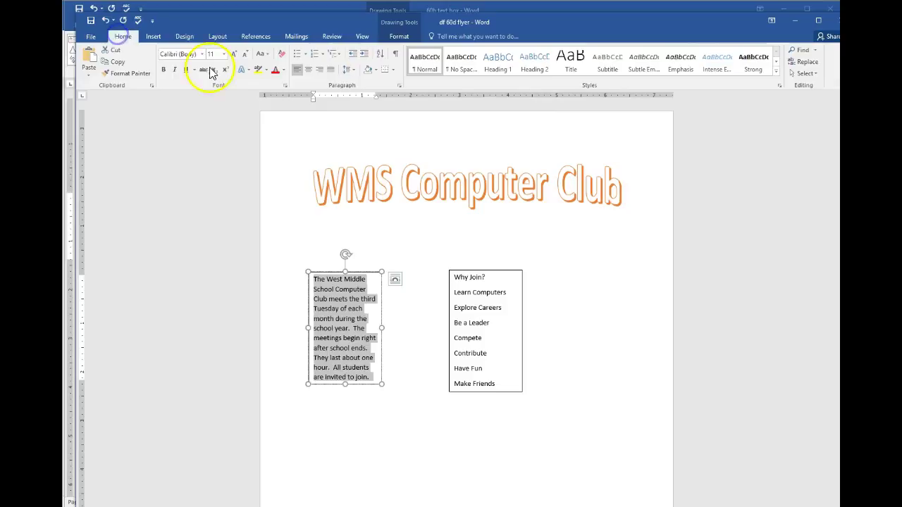
left_click(308, 69)
Center all lines of text in the "Why Join?" text box.
left_click(478, 309)
left_click_drag(453, 277, 517, 384)
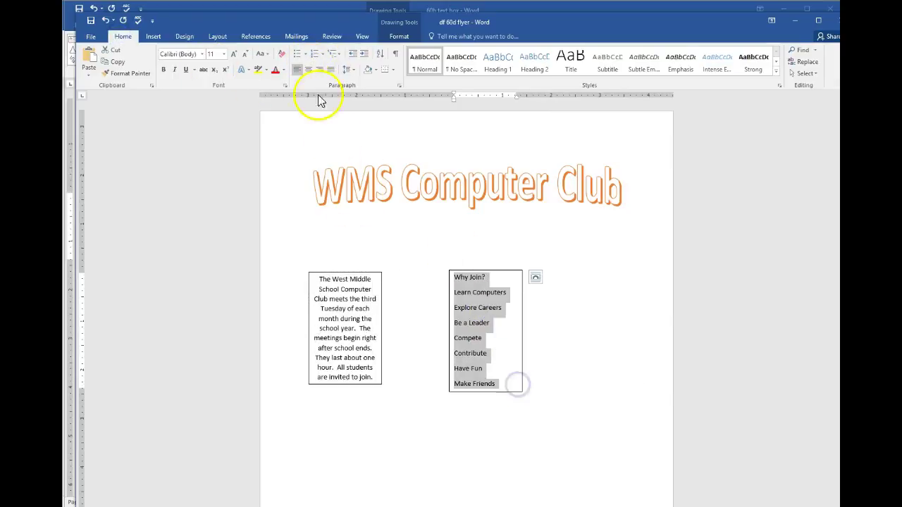
left_click(308, 69)
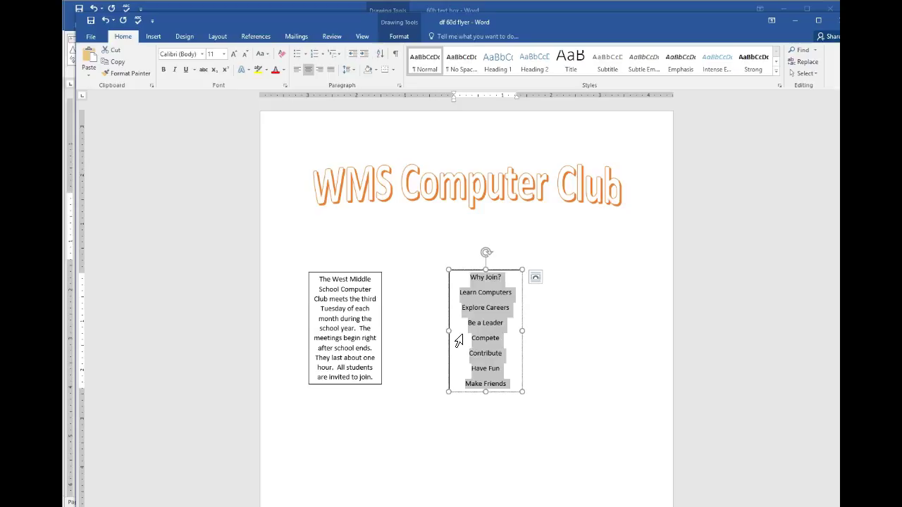
Set the text in the club meetings text box to 18 pt.
left_click(342, 289)
left_click(317, 281)
left_click_drag(317, 280, 377, 413)
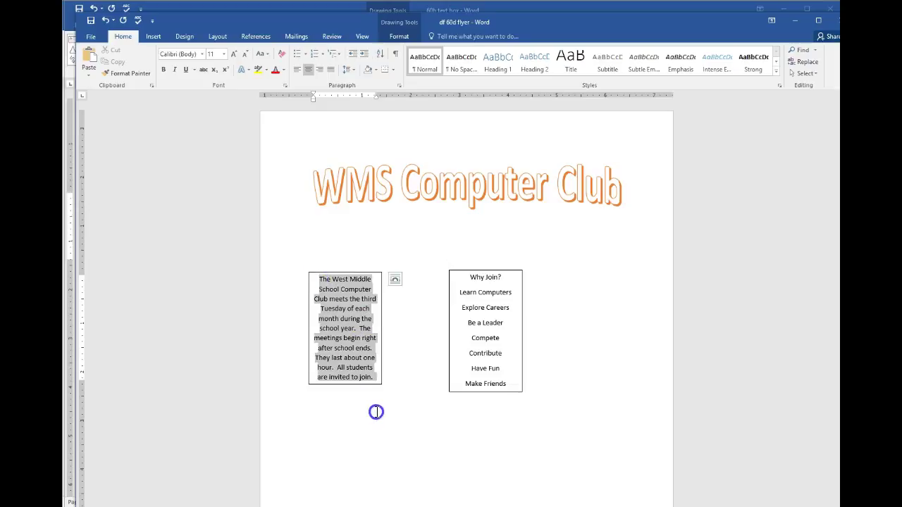
left_click(222, 54)
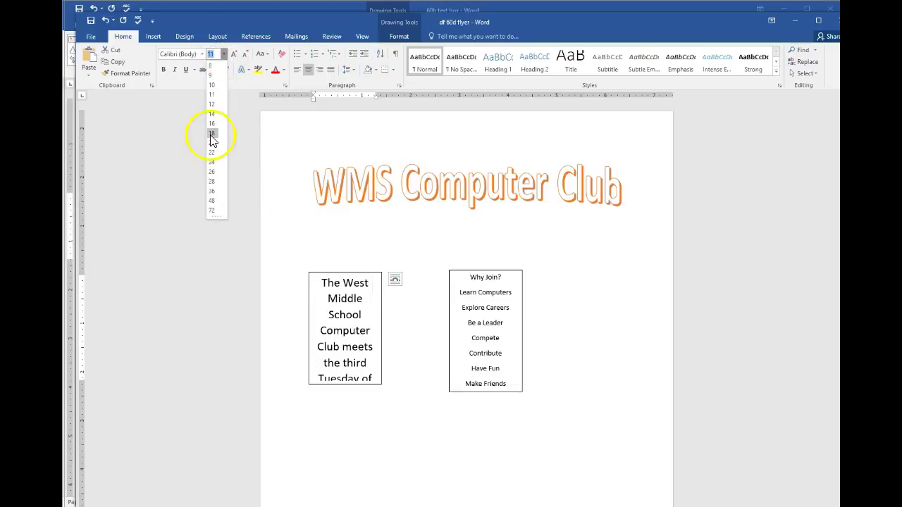
left_click(210, 135)
Set all the text in the "Why Join?" text box to 18 pt.
left_click(471, 277)
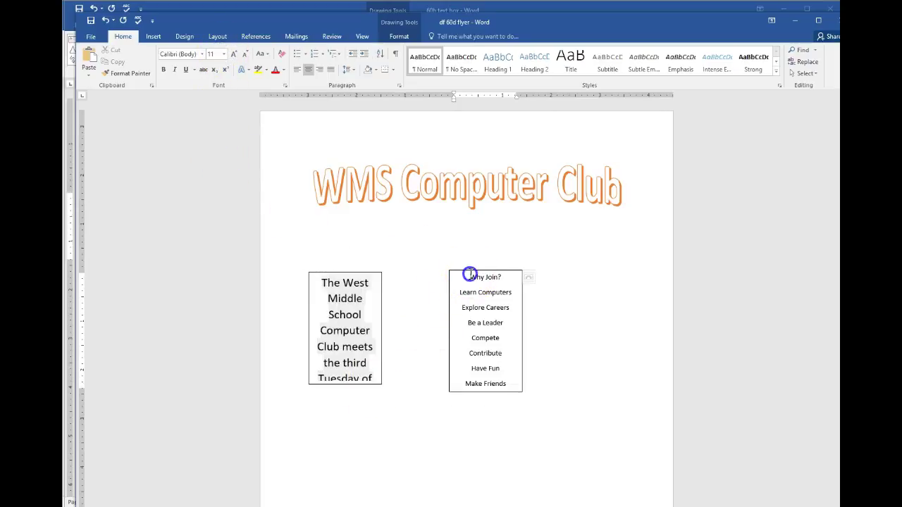
left_click_drag(501, 324, 517, 388)
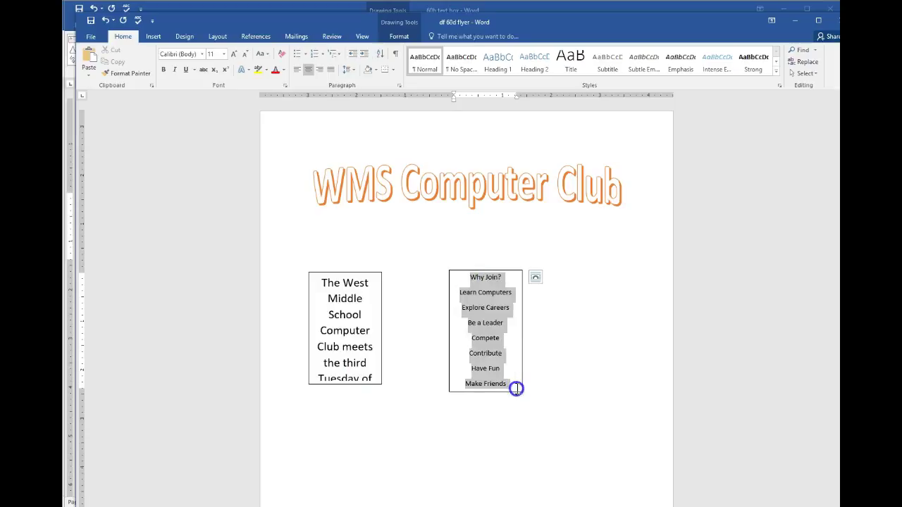
left_click(222, 54)
left_click(211, 133)
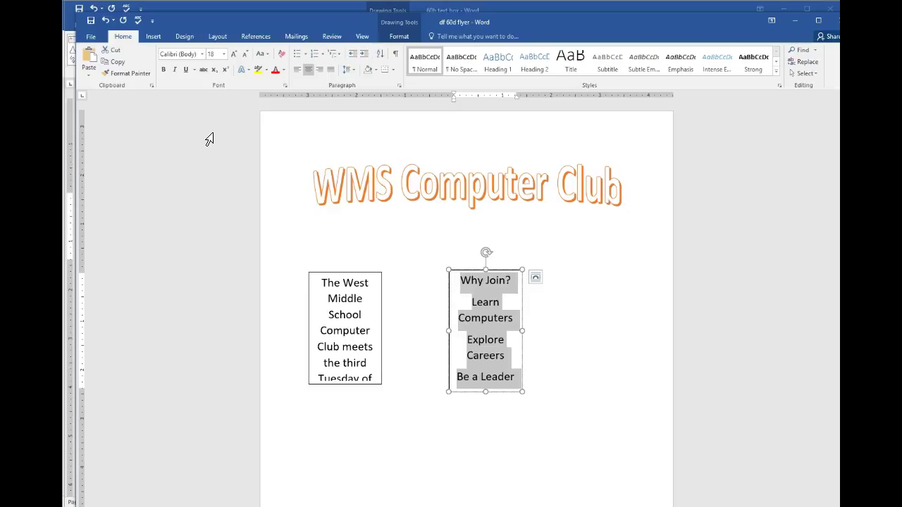
Align the club meetings text box to the left margin.
left_click(362, 274)
left_click(399, 36)
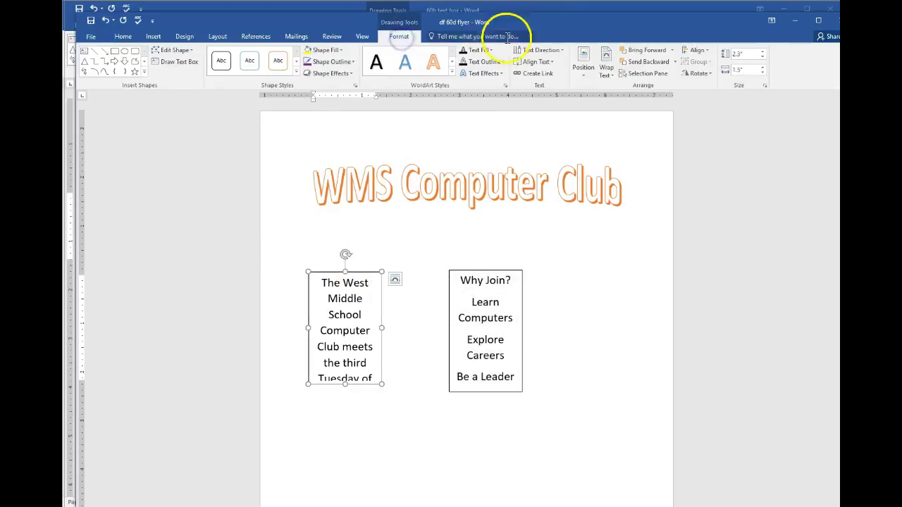
left_click(698, 51)
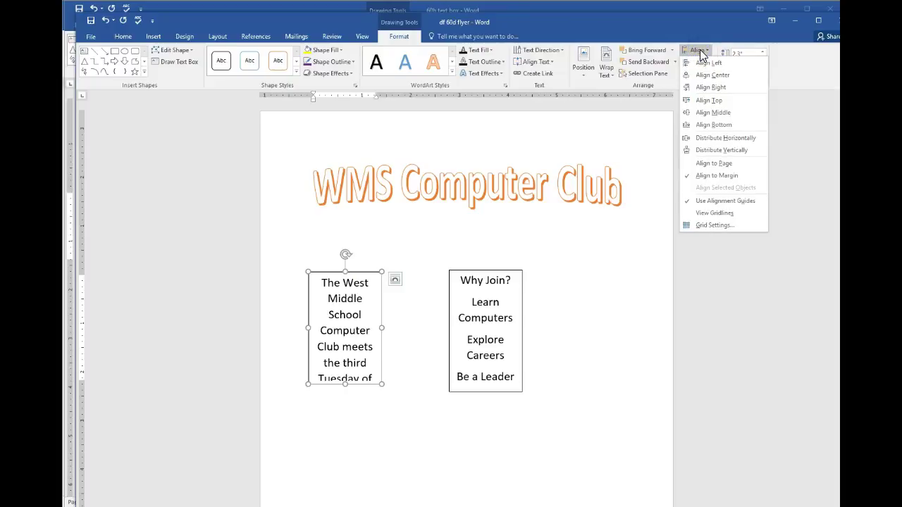
left_click(707, 63)
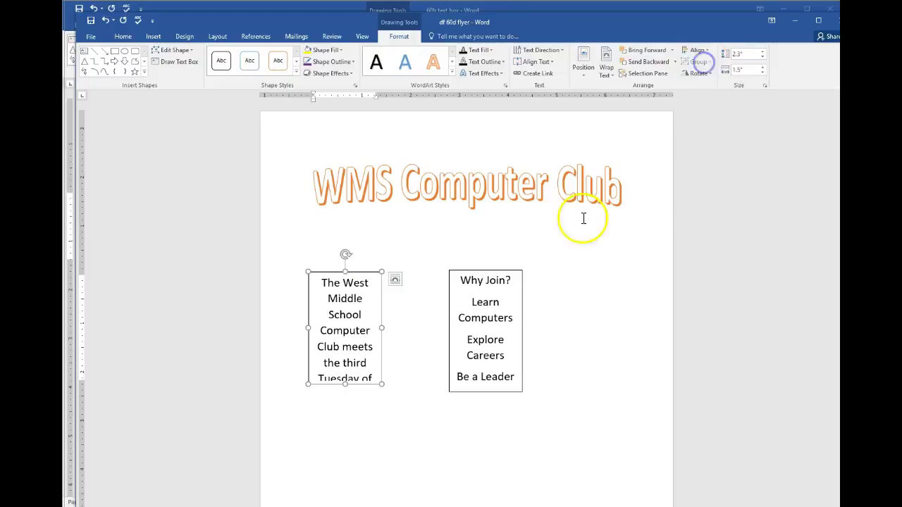
Align the "Why Join?" text box to the right margin.
left_click(475, 271)
left_click(707, 52)
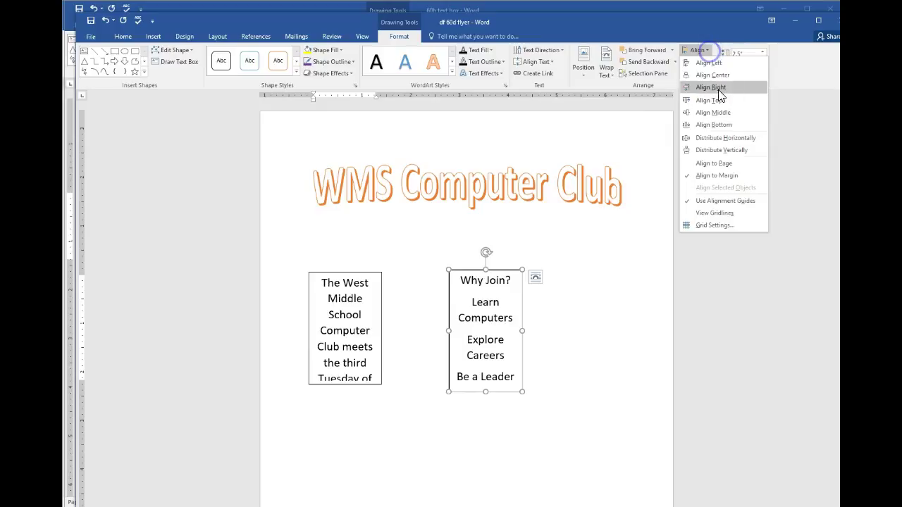
left_click(719, 90)
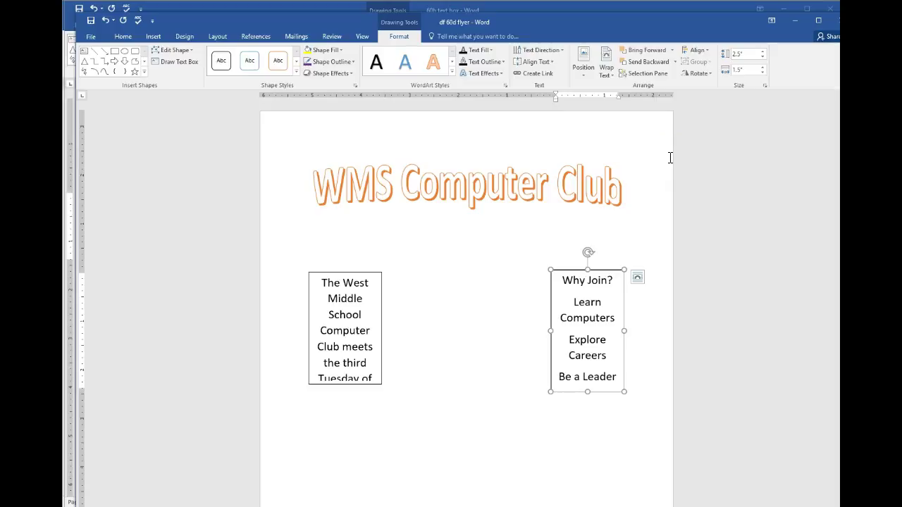
Increase the club meetings text box's height to 6.8" so that all of its text fits.
left_click(352, 343)
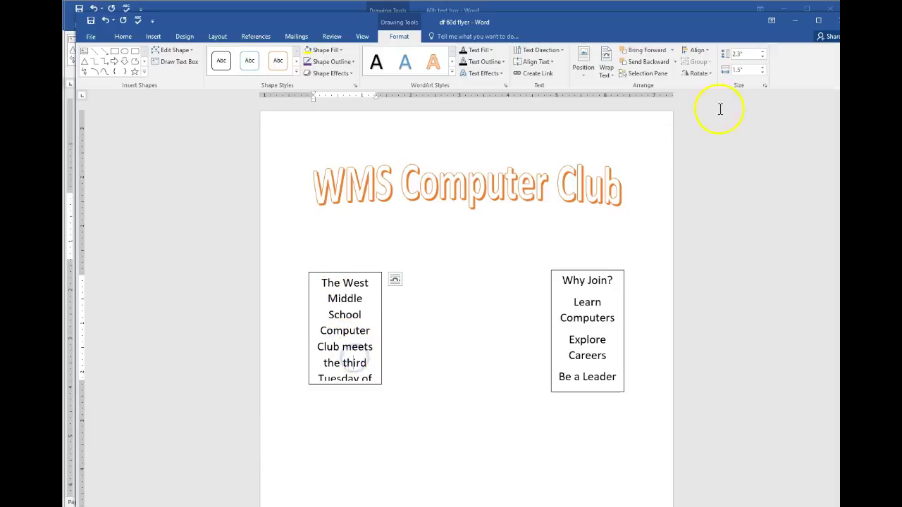
left_click(762, 53)
left_click(763, 53)
left_click(763, 52)
left_click(763, 53)
left_click(763, 53)
left_click(763, 53)
left_click(762, 52)
left_click(763, 53)
double_click(763, 53)
double_click(762, 53)
left_click(763, 52)
double_click(763, 53)
double_click(762, 53)
left_click(763, 53)
left_click(763, 52)
left_click(762, 53)
left_click(763, 53)
left_click(763, 53)
scroll(395, 218, "down", 3)
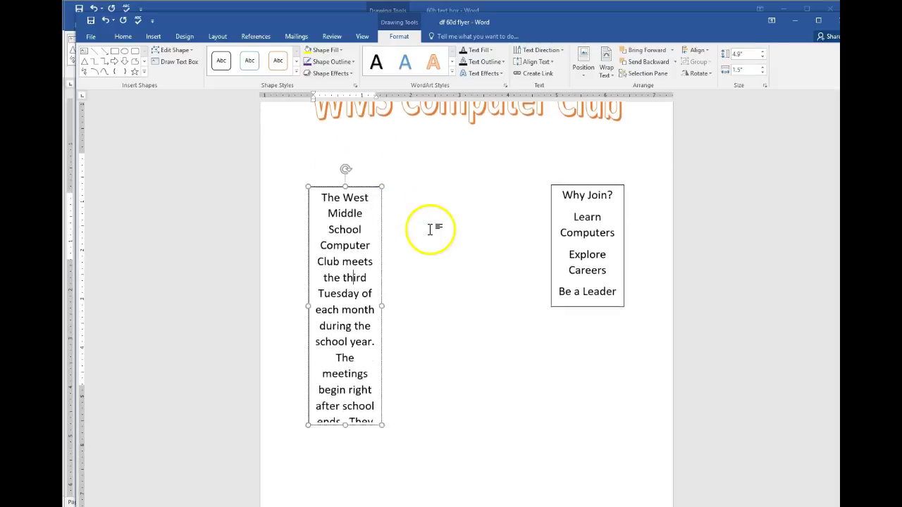
left_click(763, 53)
double_click(762, 53)
double_click(762, 53)
left_click(763, 53)
double_click(763, 53)
double_click(763, 53)
left_click(763, 53)
double_click(762, 52)
double_click(763, 53)
double_click(763, 53)
double_click(762, 53)
left_click(763, 53)
left_click(762, 57)
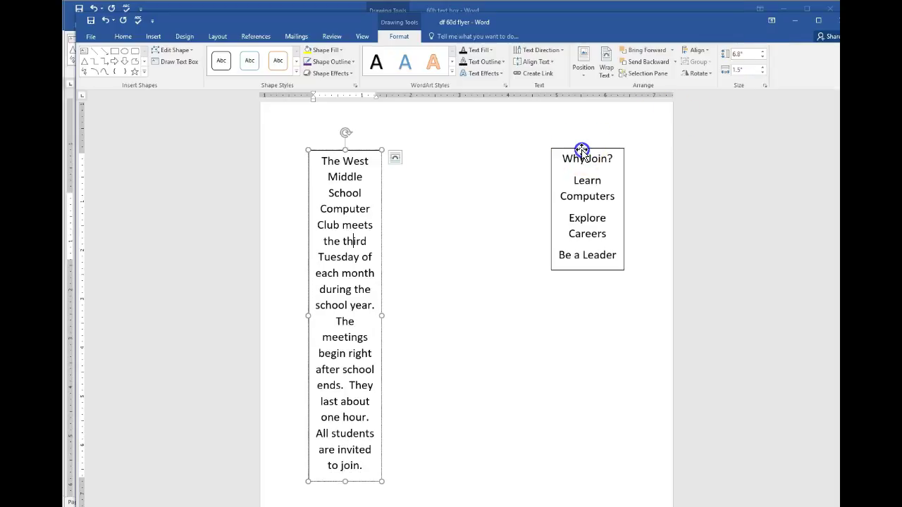
Set the "Why Join?" text box's height to 6.8".
left_click(582, 150)
left_click(747, 56)
type("6")
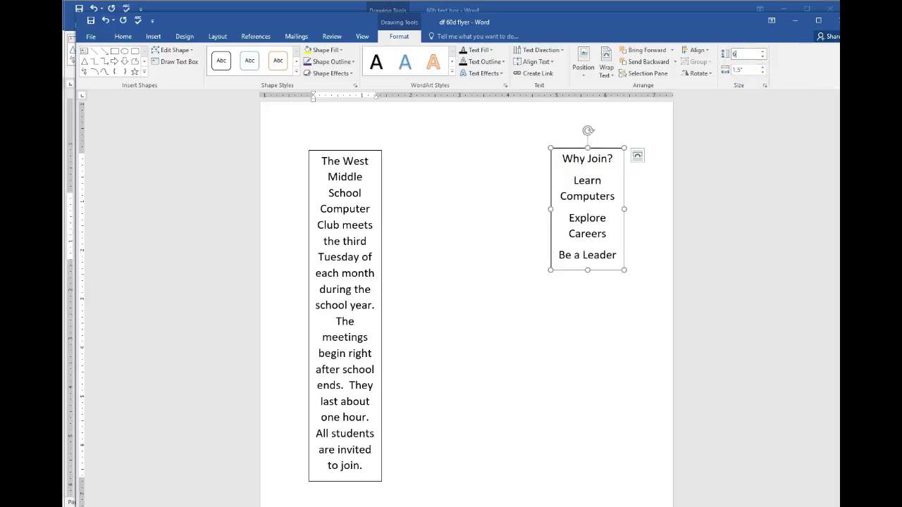
type(".8")
key("Return")
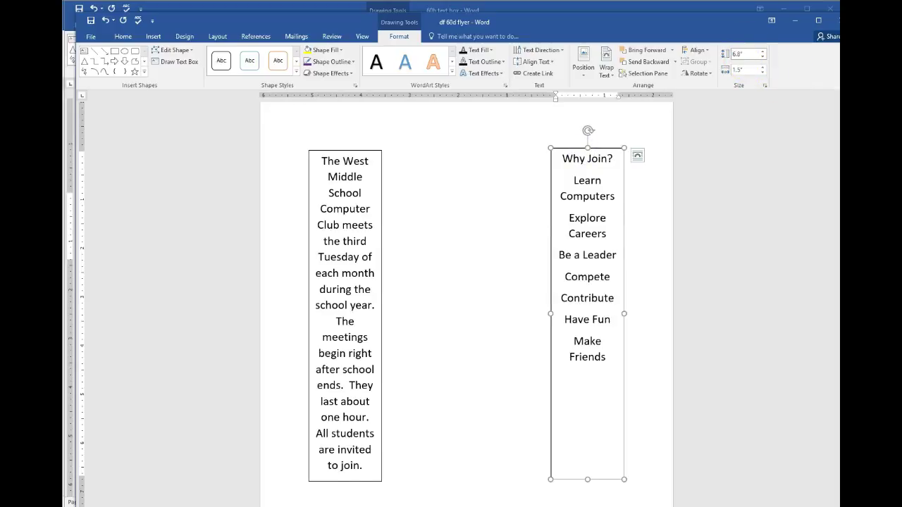
Apply the green theme shape style from the last row of Theme Styles to the club meetings text box.
scroll(430, 361, "up", 2)
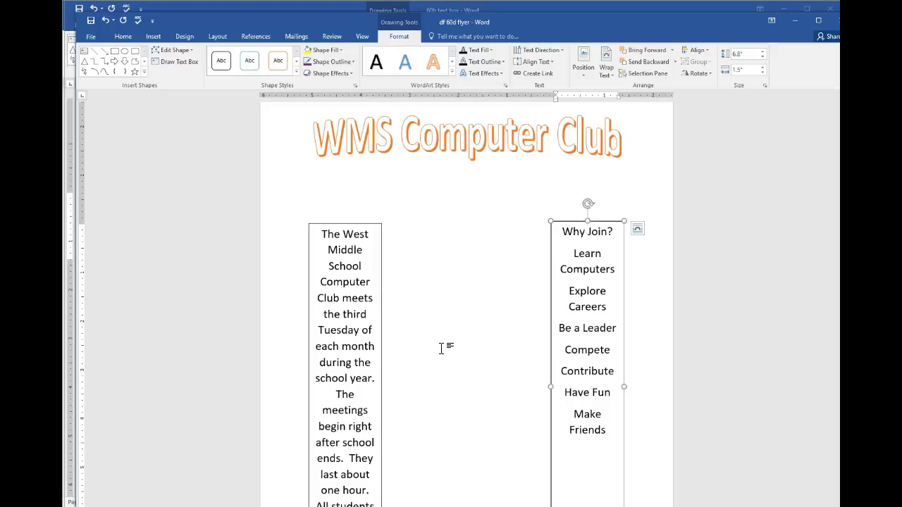
left_click(353, 223)
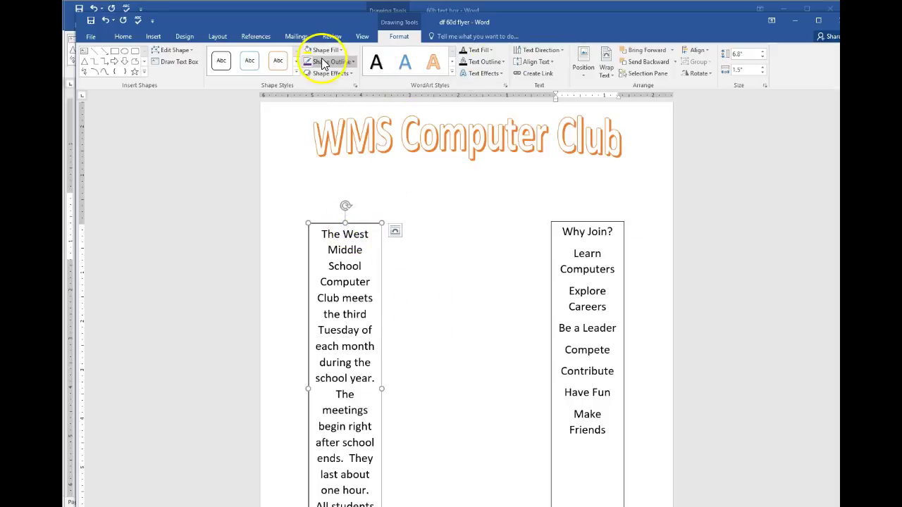
left_click(296, 74)
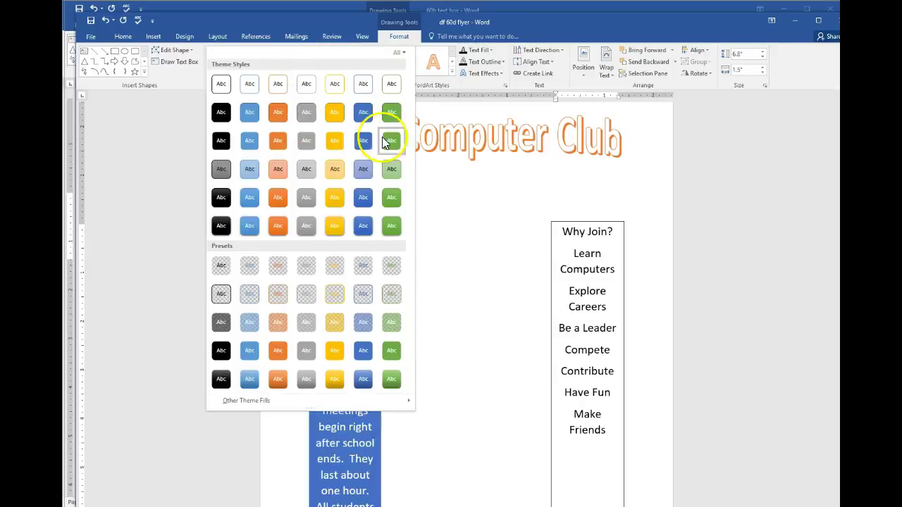
left_click(394, 227)
Apply the green theme shape style from the last row of Theme Styles to the "Why Join?" text box.
left_click(589, 220)
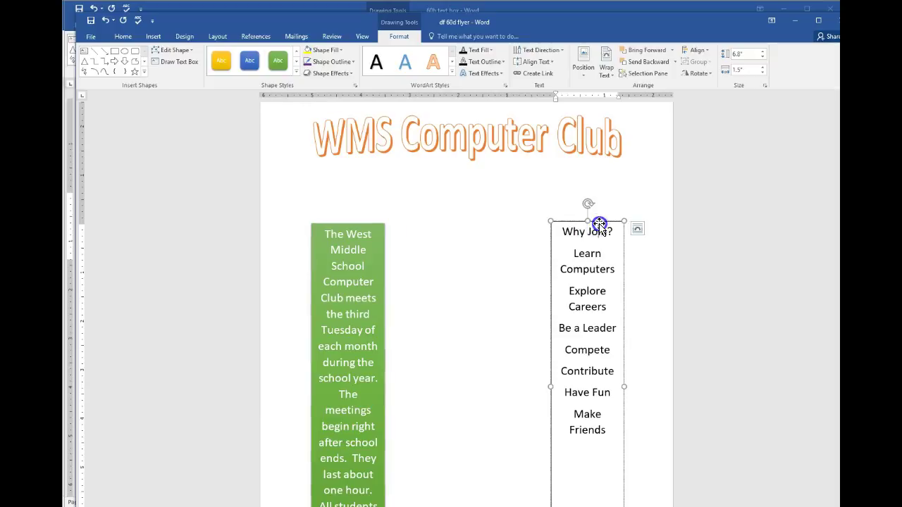
left_click(297, 73)
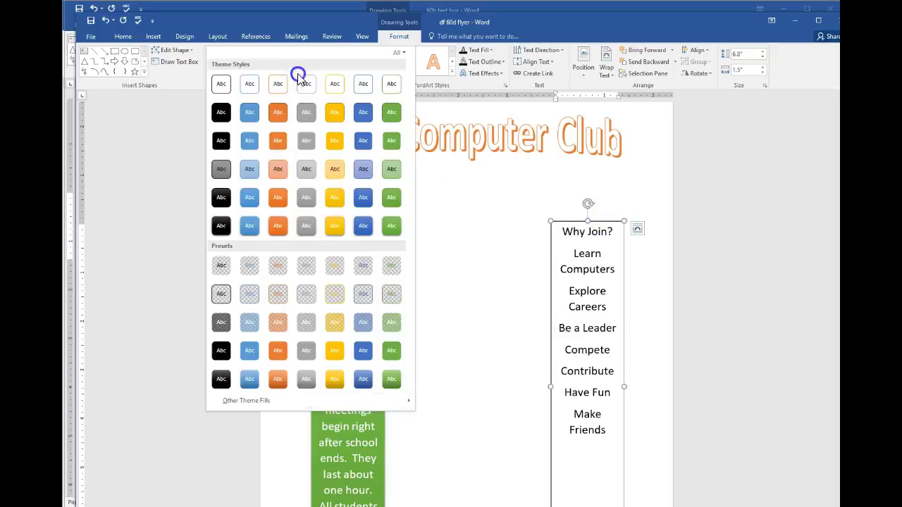
left_click(394, 227)
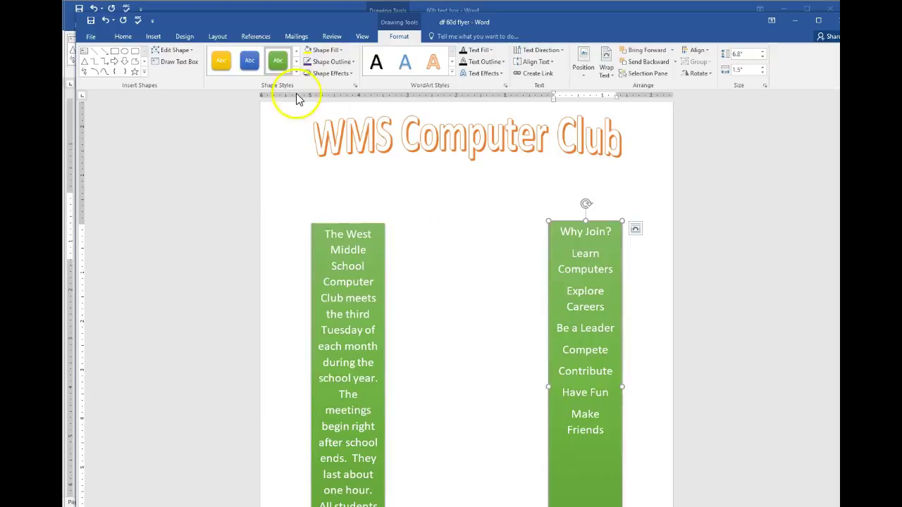
Change the shape fill of both the "Why Join?" and the club meetings text boxes to the standard purple color.
left_click(341, 53)
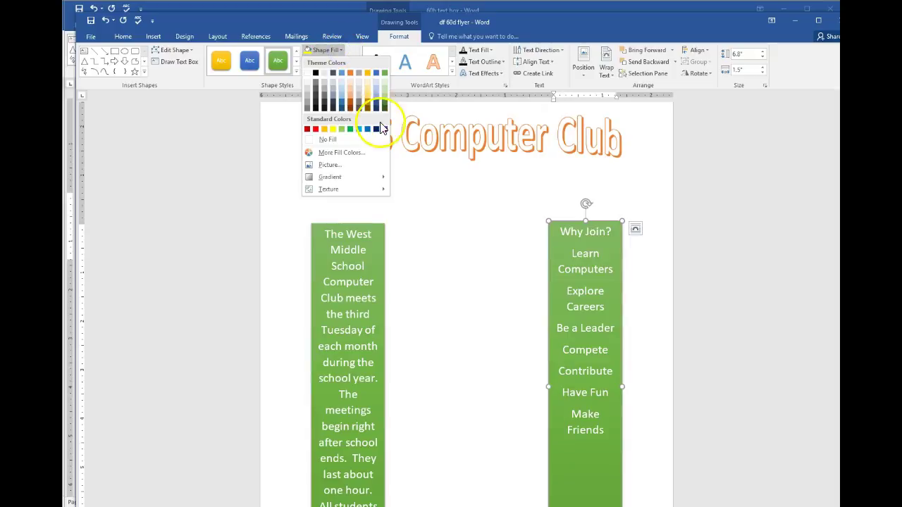
left_click(386, 129)
left_click(369, 224)
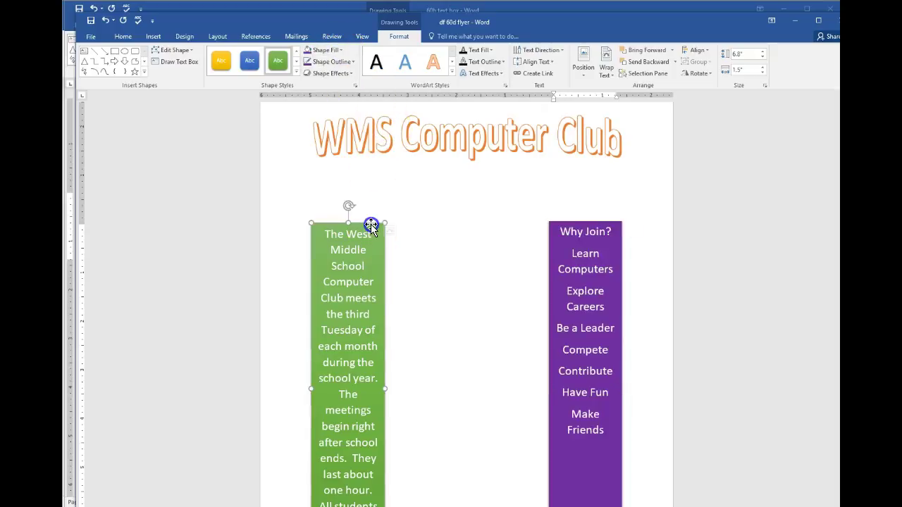
left_click(338, 50)
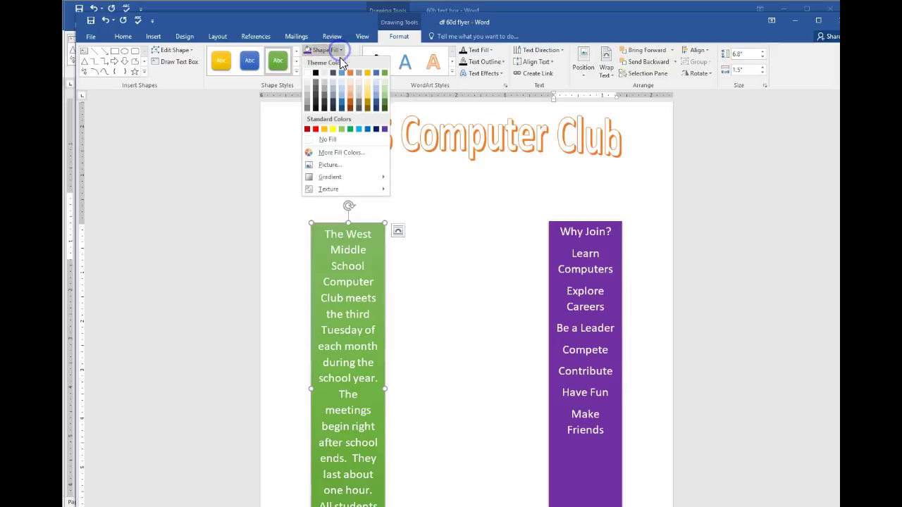
left_click(385, 130)
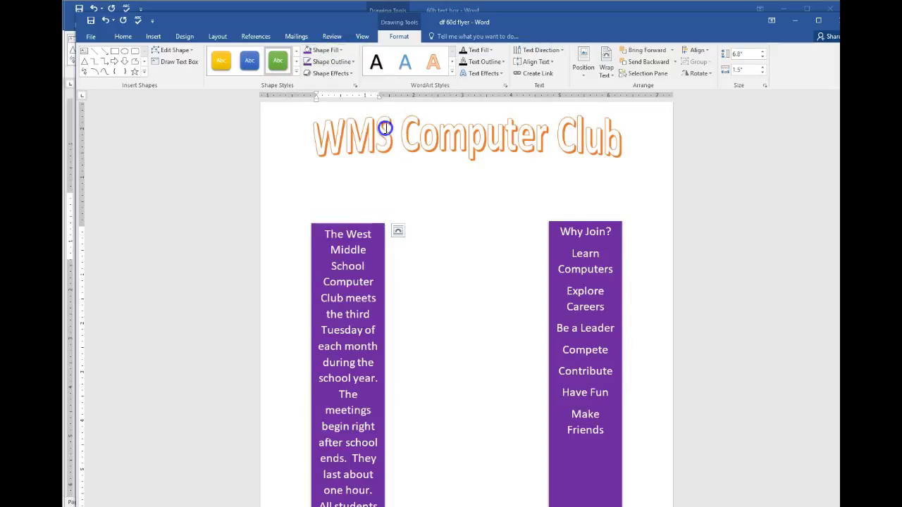
left_click(459, 270)
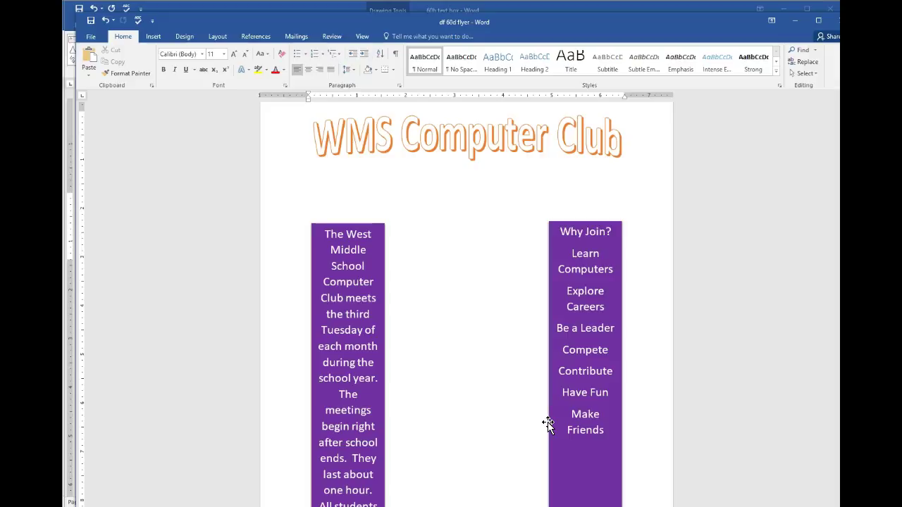
Insert WordArt in the light orange style from the first row, near the page bottom between the two text boxes.
scroll(508, 487, "down", 3)
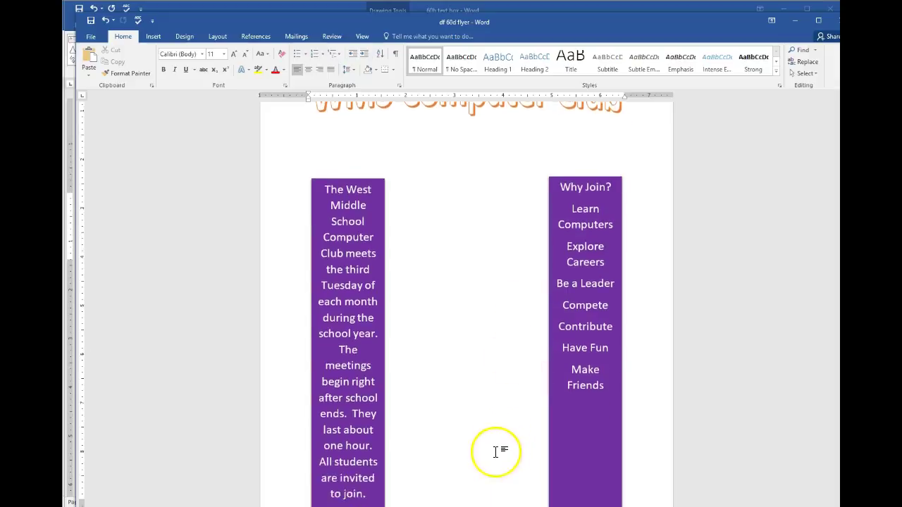
scroll(442, 442, "up", 2)
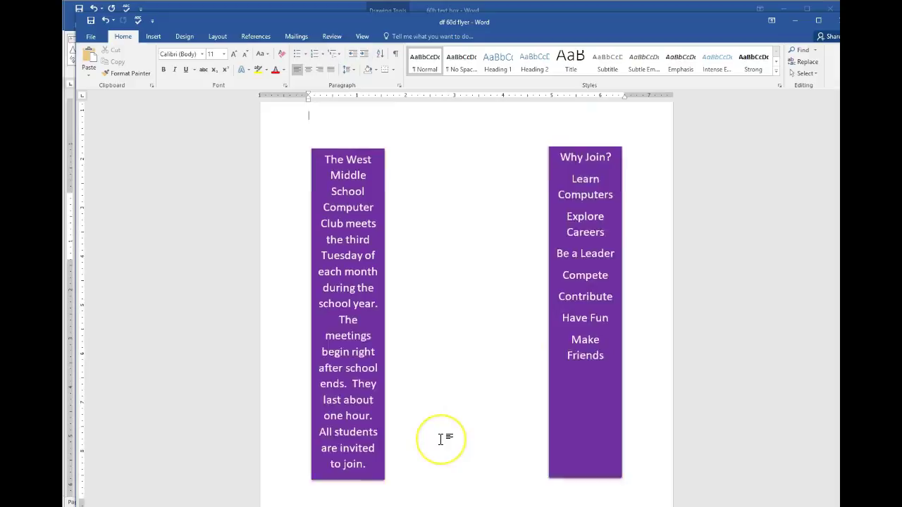
scroll(443, 436, "down", 2)
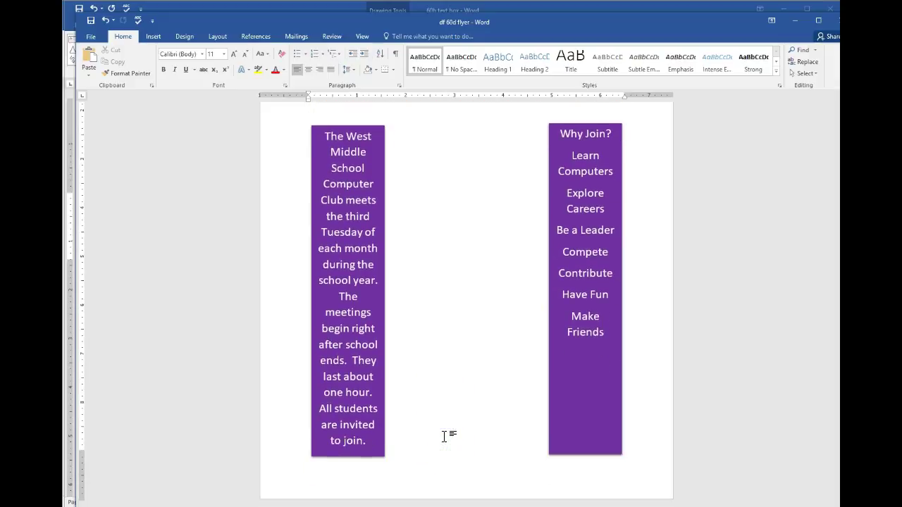
scroll(435, 453, "up", 1)
scroll(433, 454, "down", 1)
left_click(458, 412)
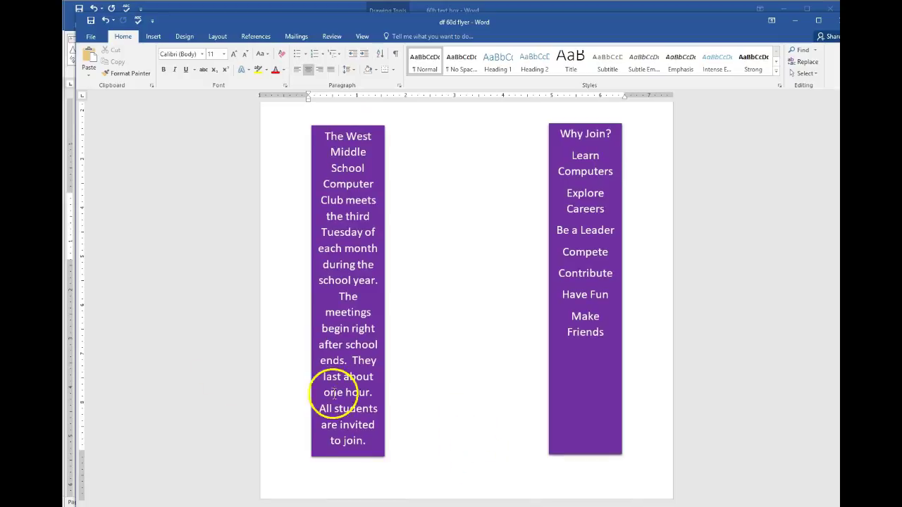
left_click(153, 36)
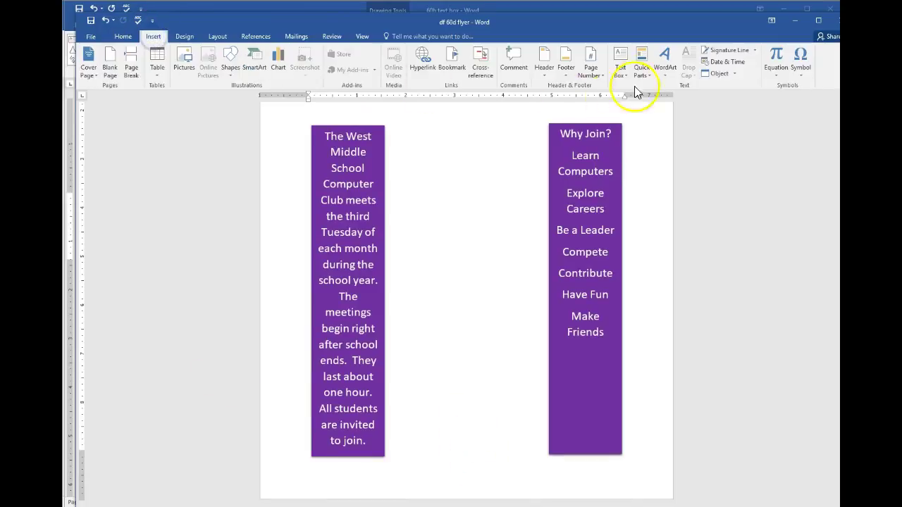
left_click(658, 73)
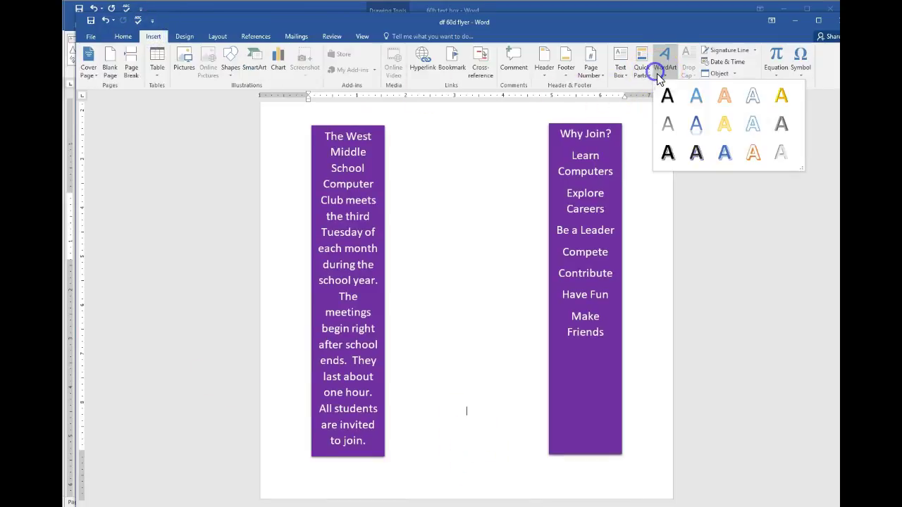
left_click(732, 104)
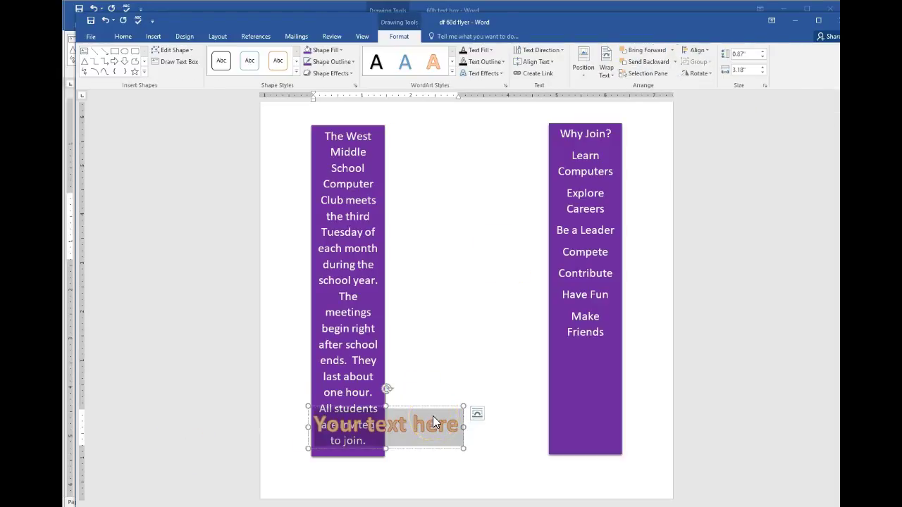
Enter "WMSCC Wants You!" as the text of the new WordArt.
type("W")
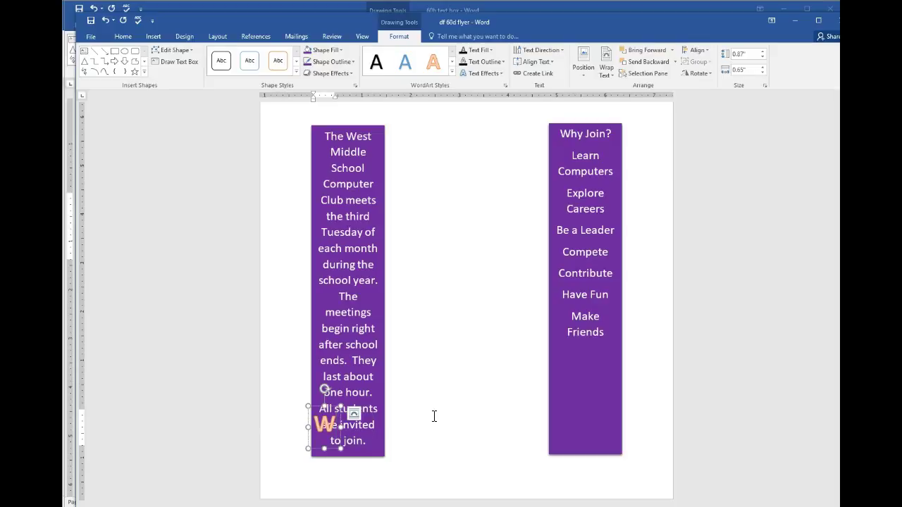
type("M")
key("BackSpace")
type("MS")
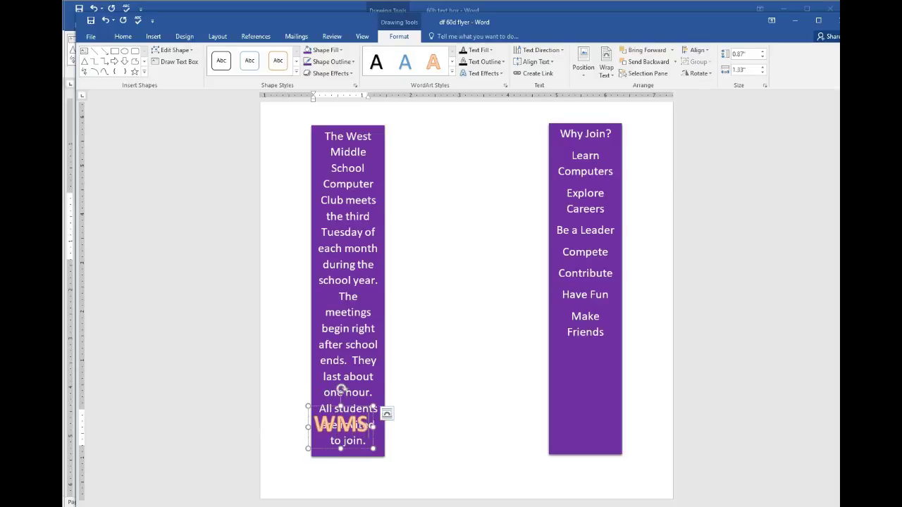
type("CC wANTS")
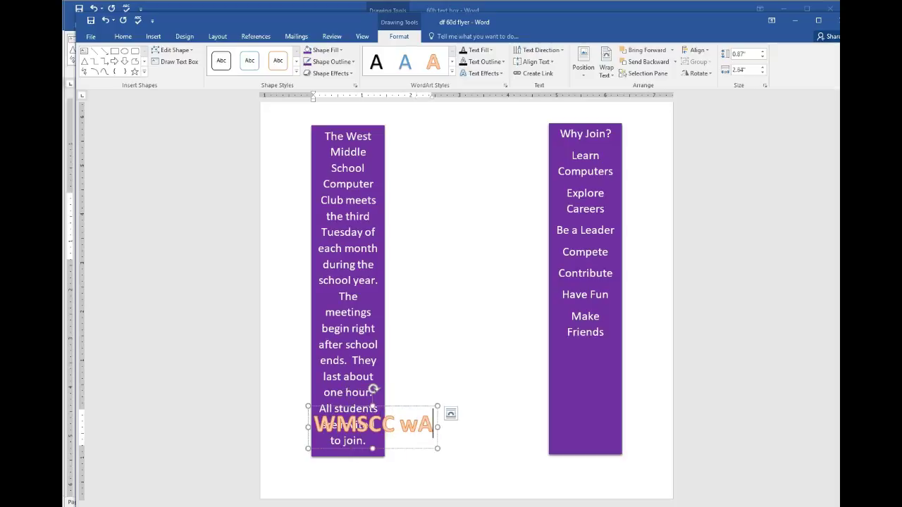
key("BackSpace")
key("BackSpace")
key("BackSpace")
key("BackSpace")
key("BackSpace")
key("BackSpace")
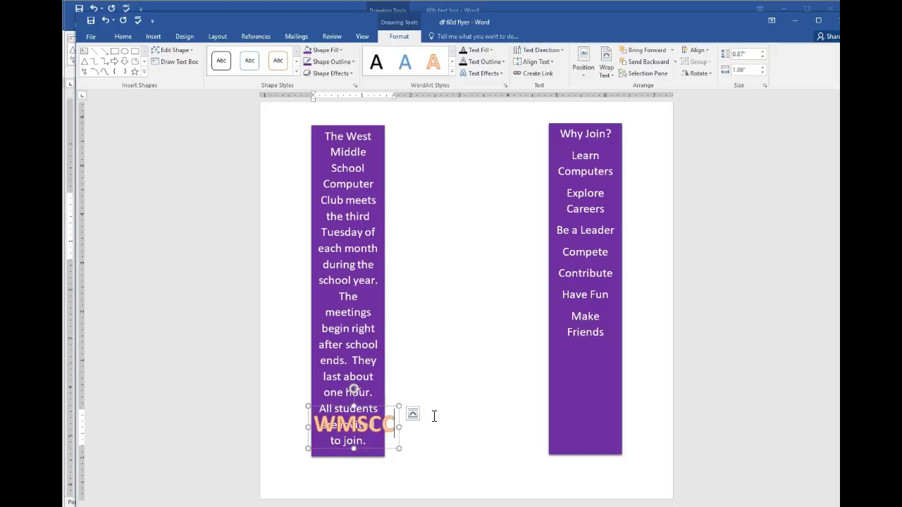
type("Wants Your")
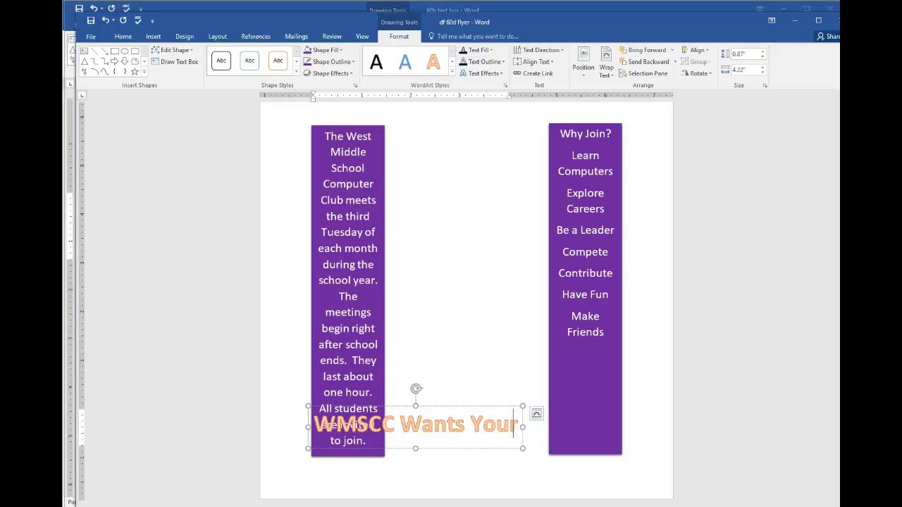
key("BackSpace")
Resize the WordArt to about 1.33" high and 4.33" wide, wrapping its text onto two lines, and center it between the margins.
left_click(698, 50)
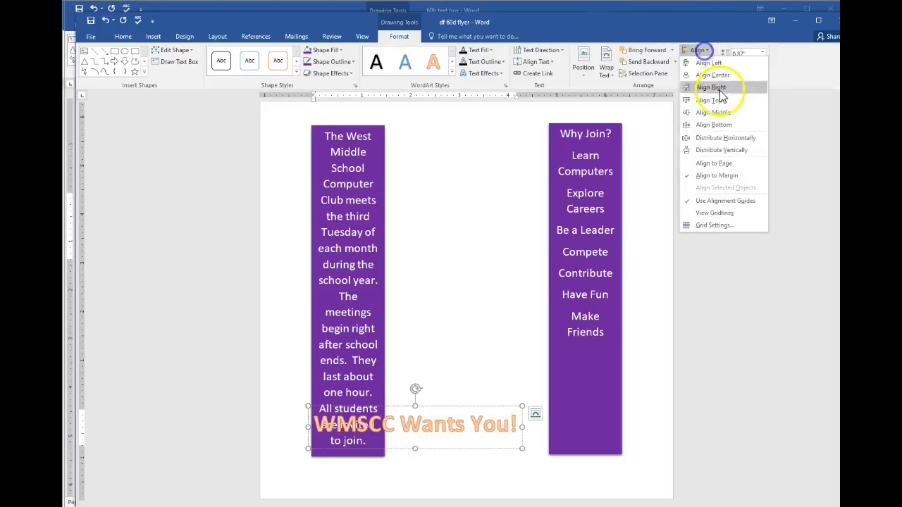
left_click(719, 91)
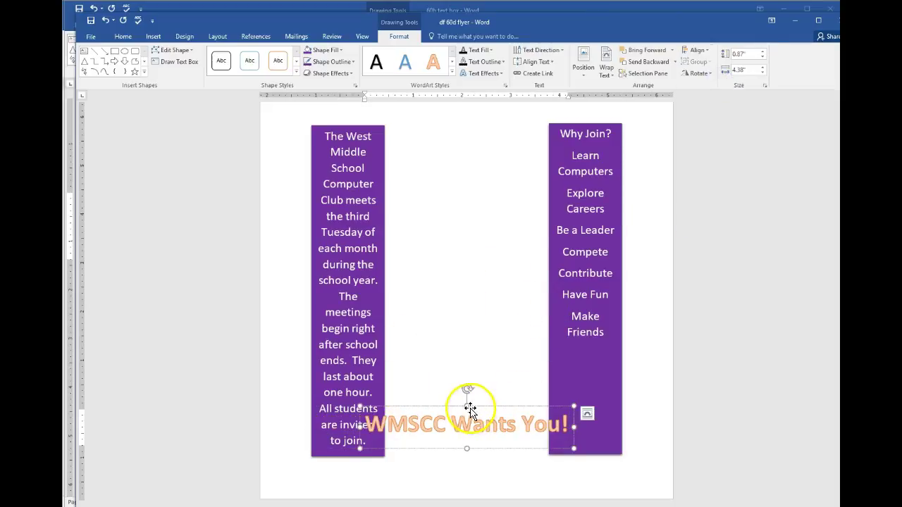
left_click_drag(468, 406, 467, 383)
left_click(545, 416)
mouse_move(573, 416)
left_mouse_down()
mouse_move(560, 416)
mouse_move(571, 416)
left_mouse_up()
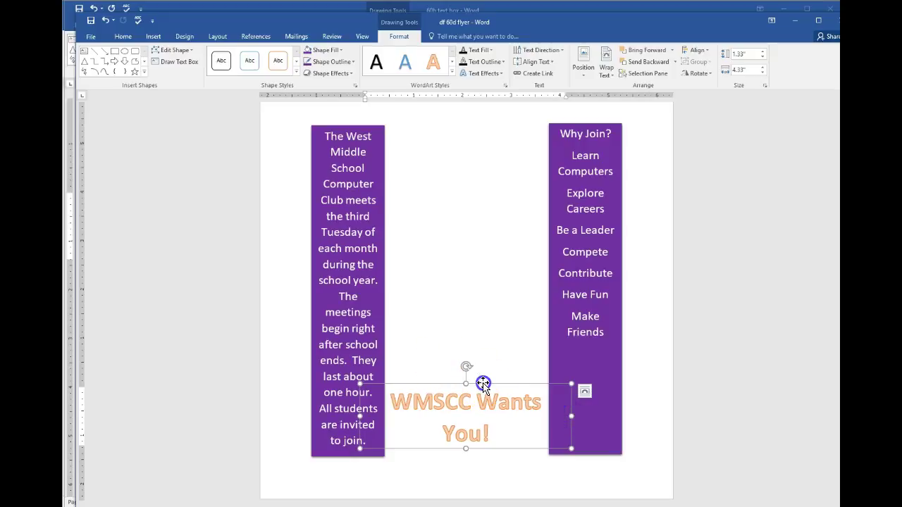
left_click(697, 50)
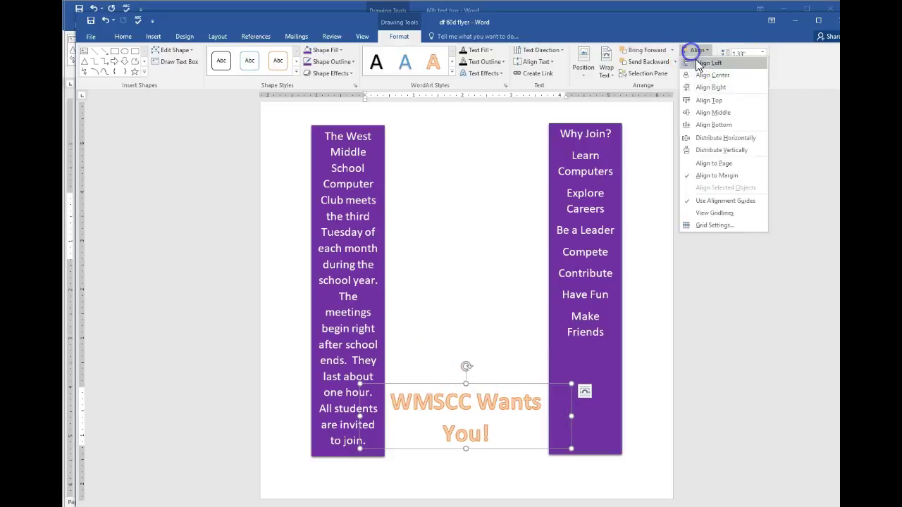
left_click(716, 75)
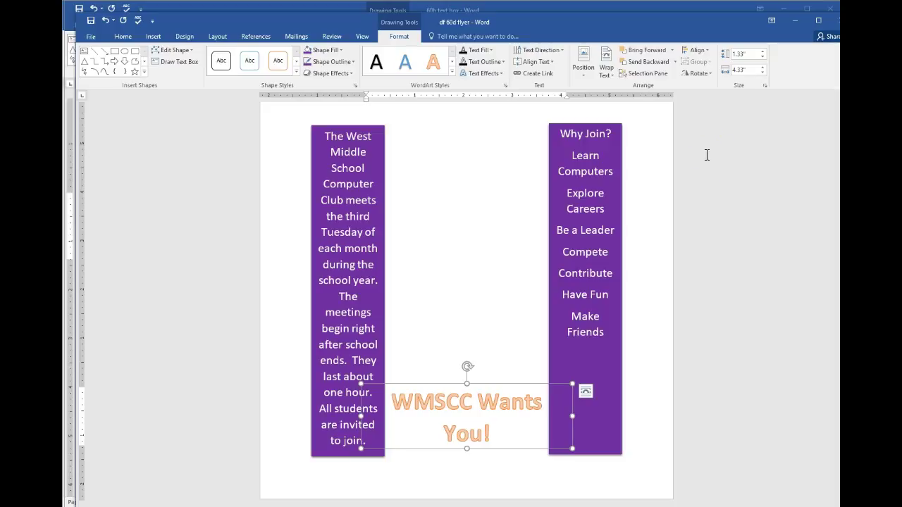
Apply the second 3-D rotation from the second Perspective row to the WordArt text.
left_click(354, 74)
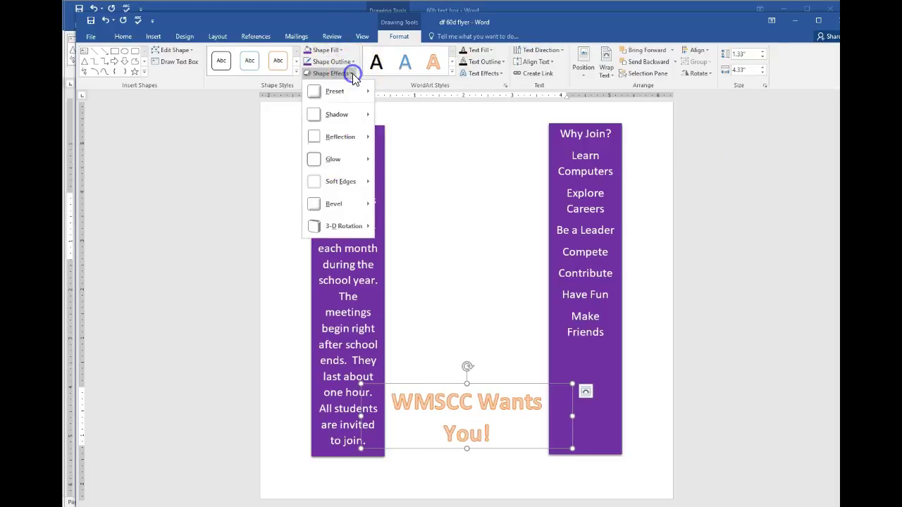
left_click(500, 74)
mouse_move(497, 180)
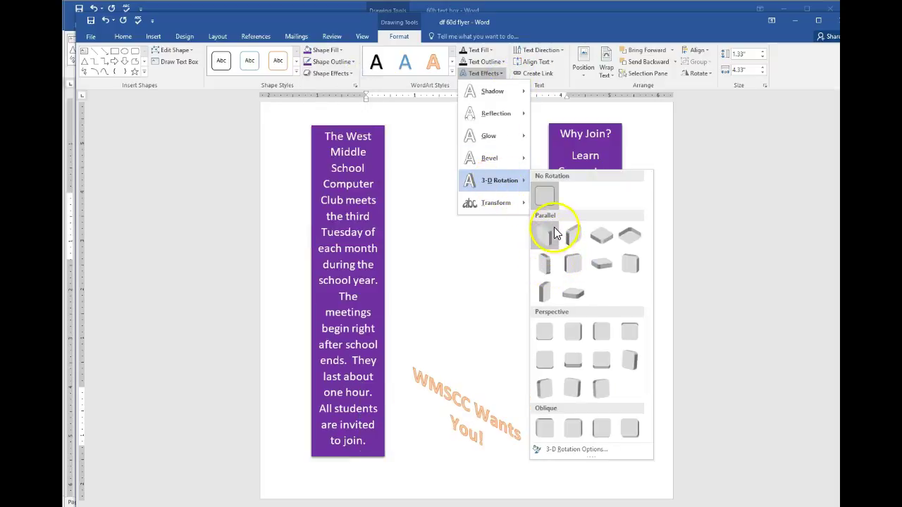
left_click(573, 360)
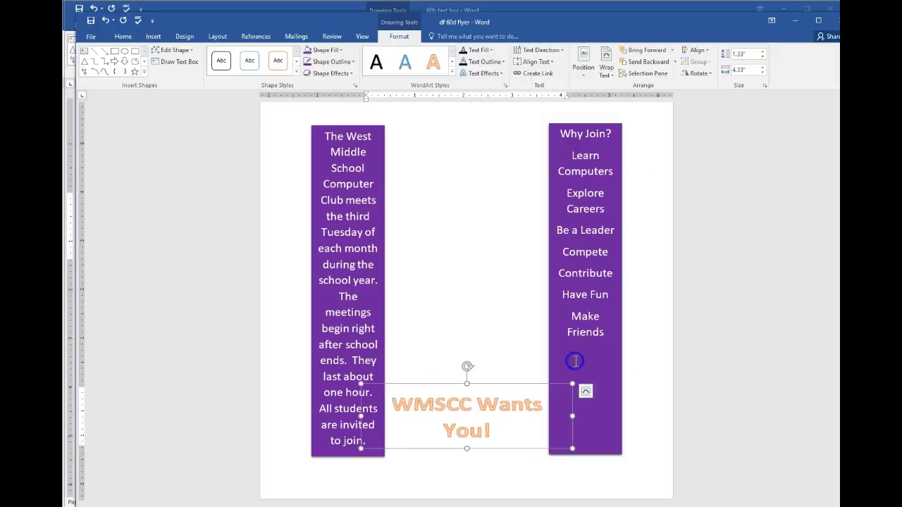
Add the first bevel effect from the third Bevel row to the WordArt text.
left_click(484, 74)
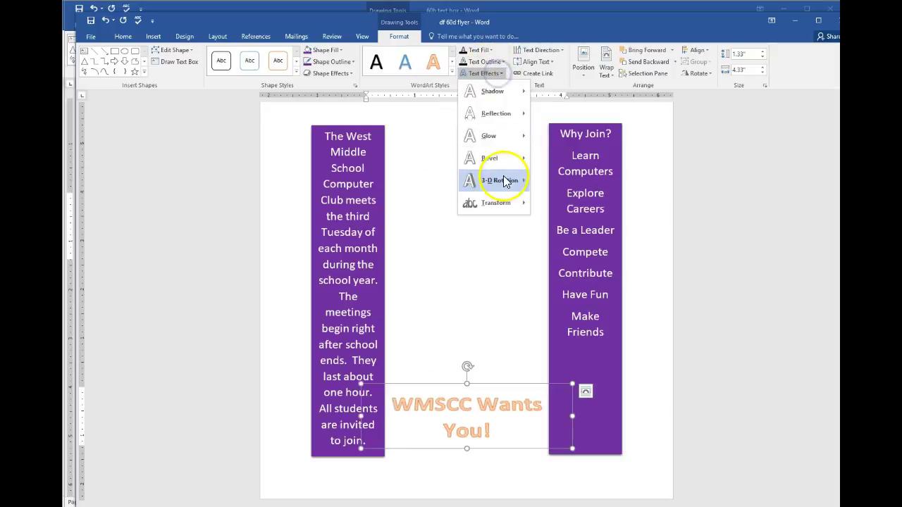
mouse_move(505, 169)
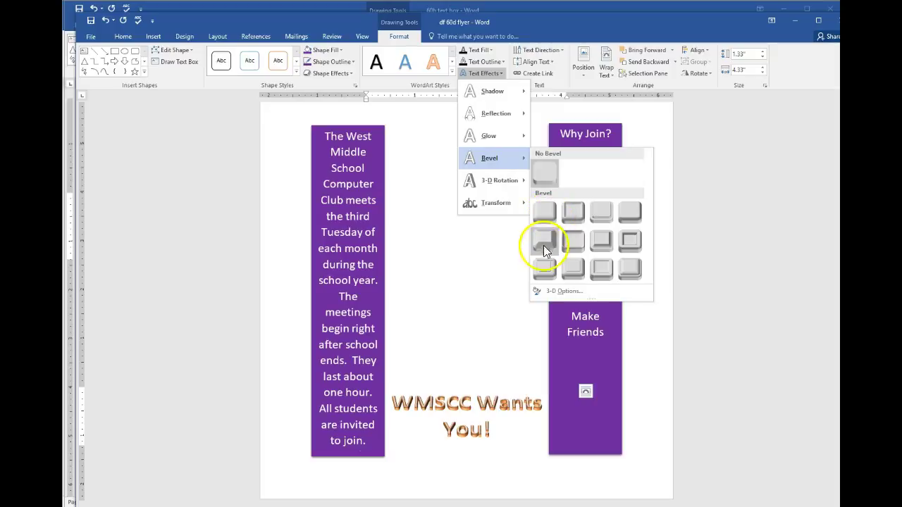
left_click(541, 264)
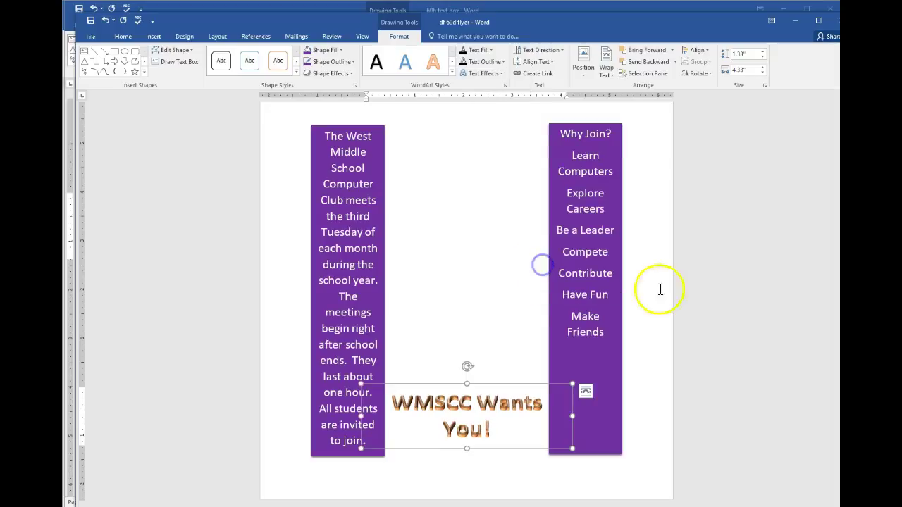
left_click(684, 294)
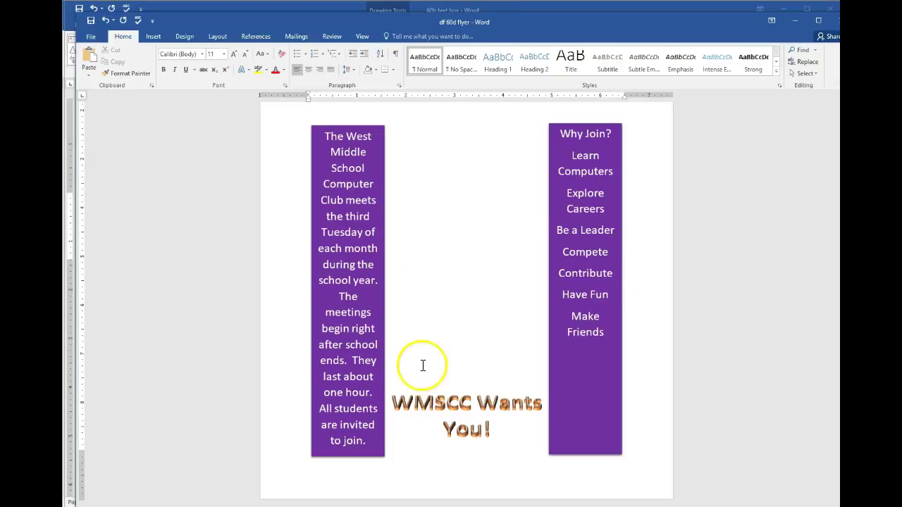
Change the text fill of "WMSCC" in the WordArt to the orange theme color.
left_click(437, 406)
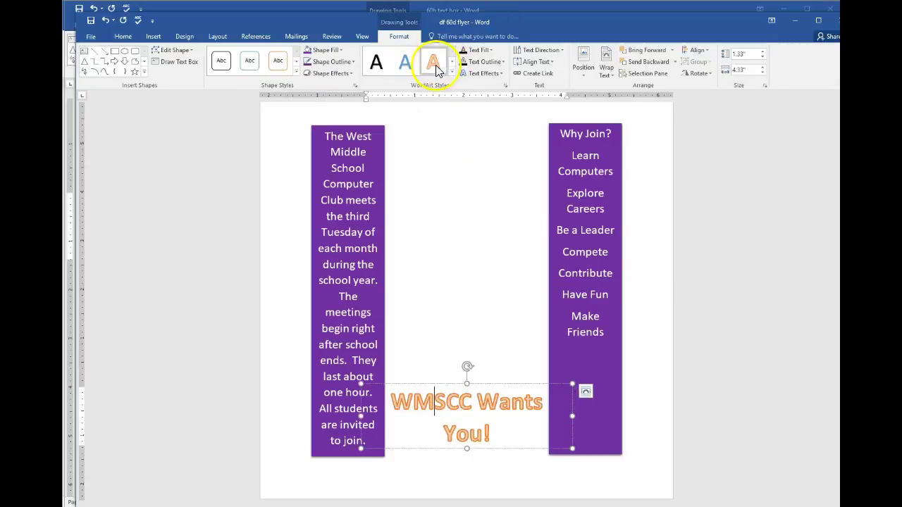
left_click(491, 51)
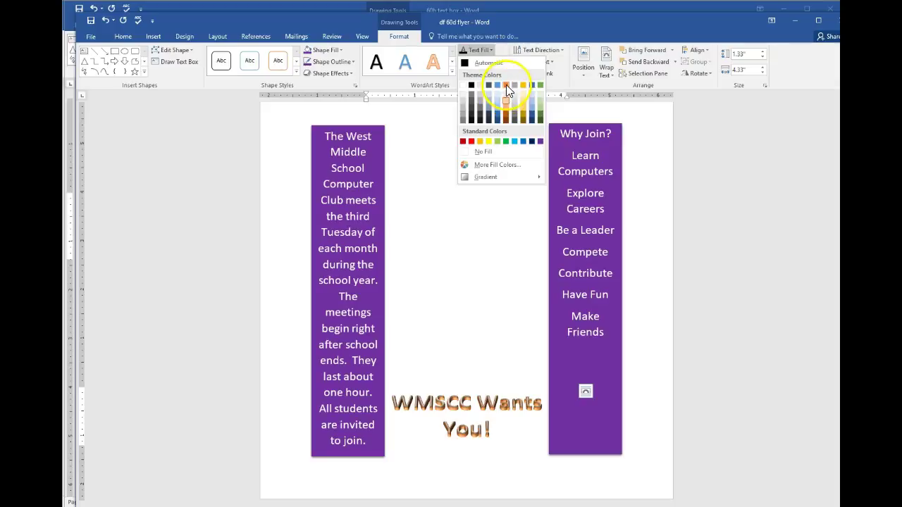
left_click(506, 85)
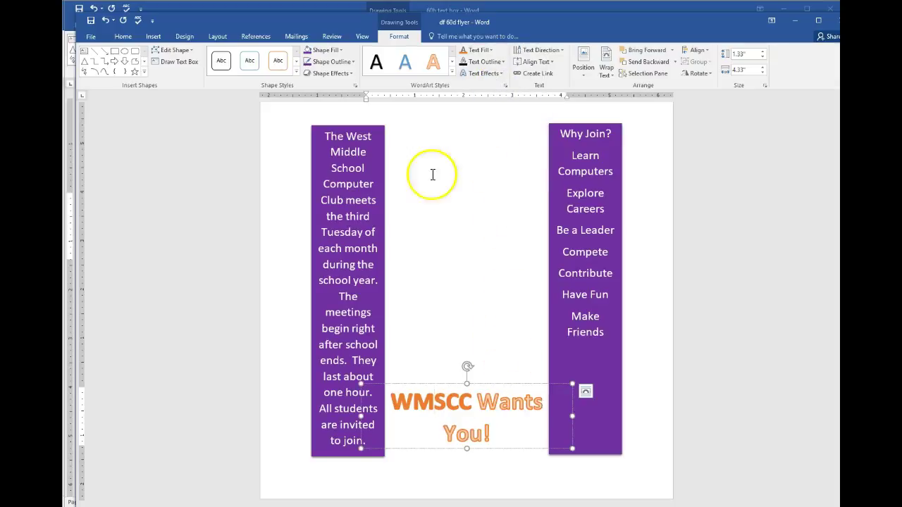
Change the text fill of the entire "WMSCC Wants You!" WordArt to the orange theme color.
left_click(518, 474)
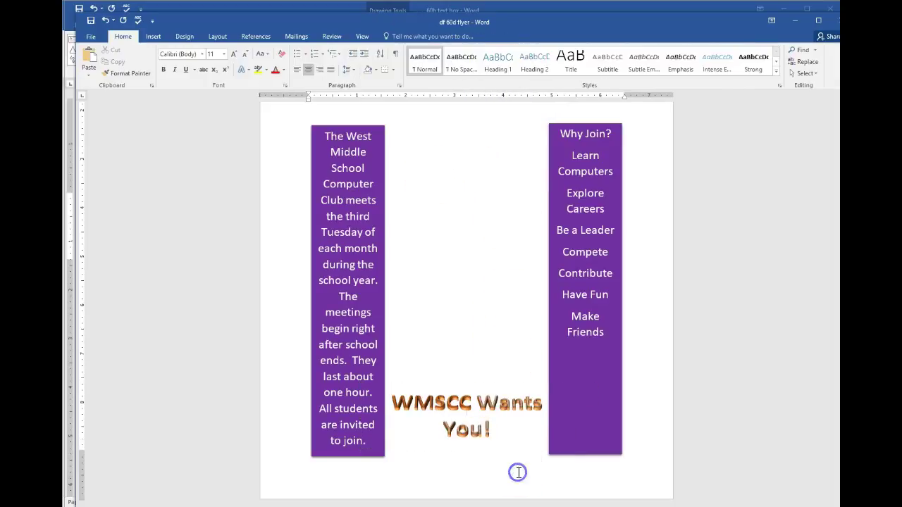
left_click(508, 442)
left_click_drag(502, 433, 386, 359)
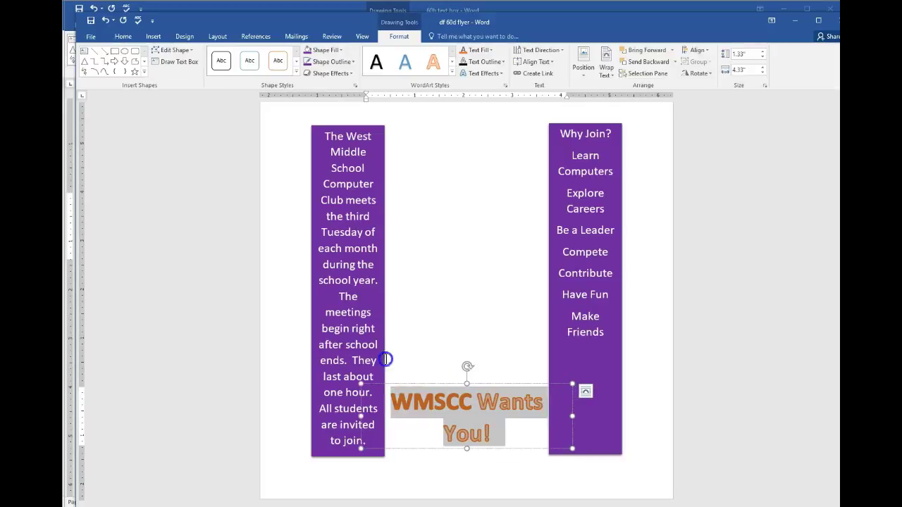
left_click(491, 50)
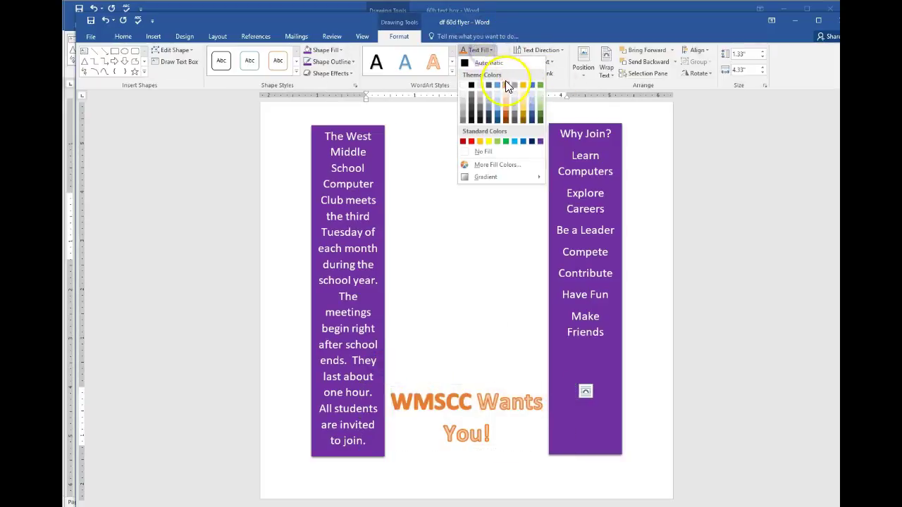
left_click(506, 84)
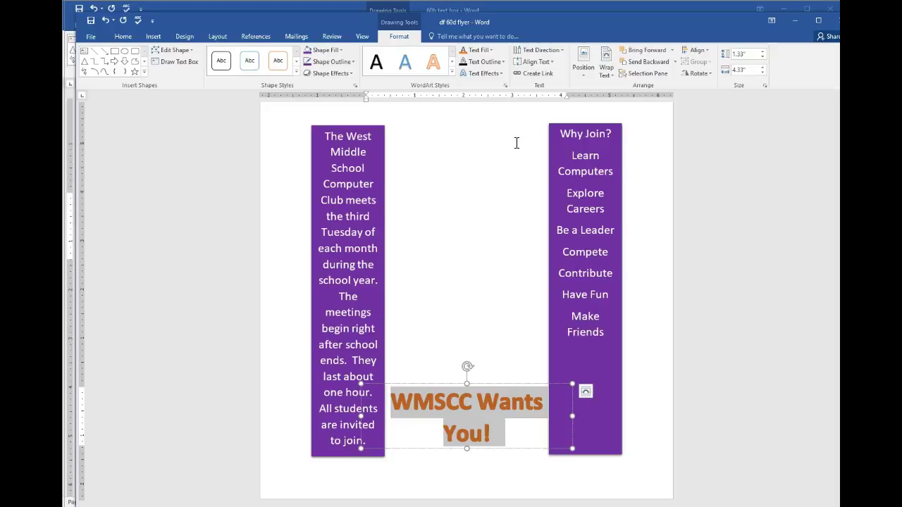
Try deleting the empty paragraph below the "WMS Computer Club" title and undo the deletion.
scroll(517, 144, "up", 4)
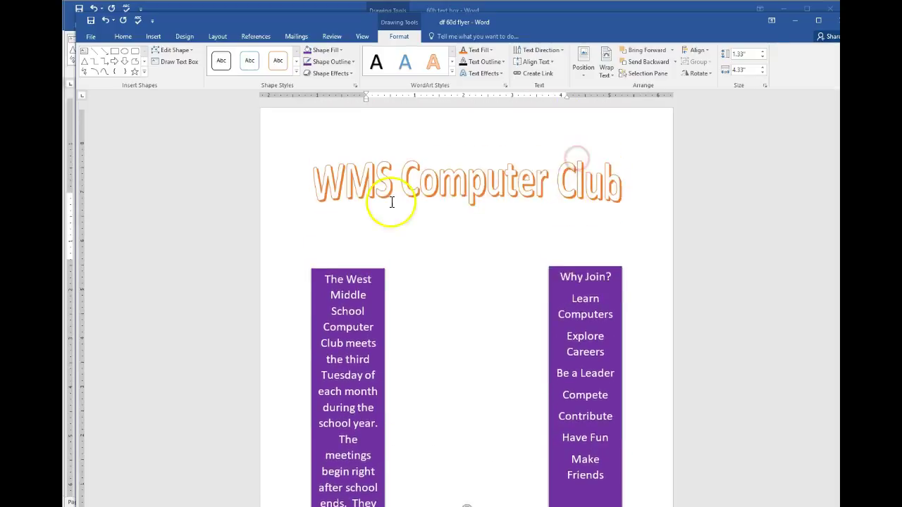
left_click(360, 245)
left_click(339, 229)
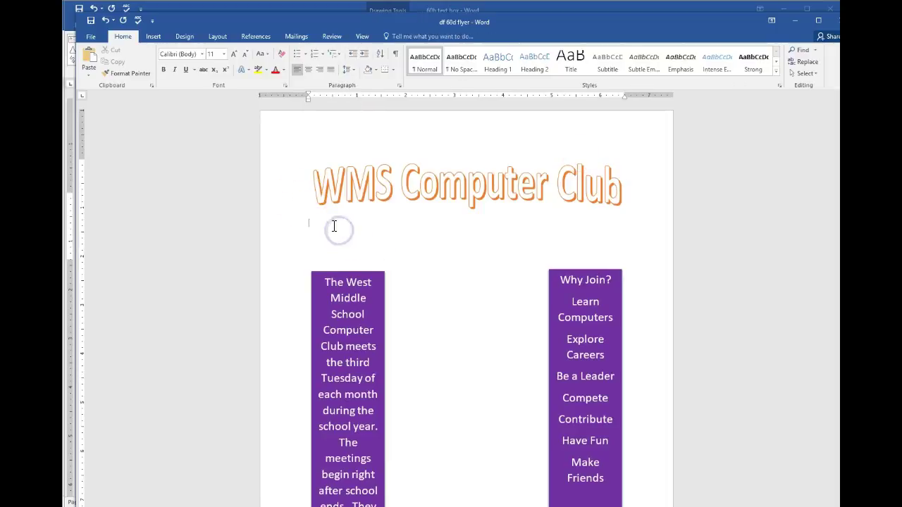
key("Delete")
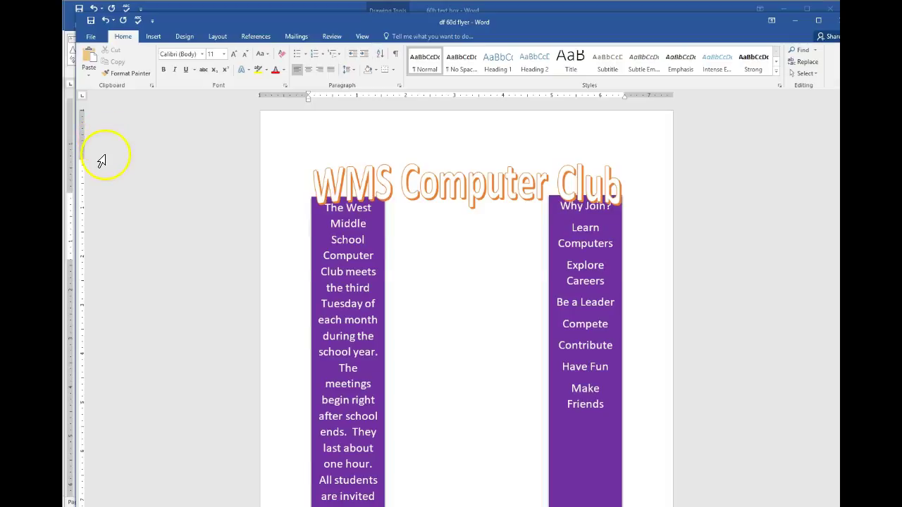
key("ctrl+z")
Remove an empty paragraph below the "WMS Computer Club" title so the side text boxes move up.
left_click(324, 248)
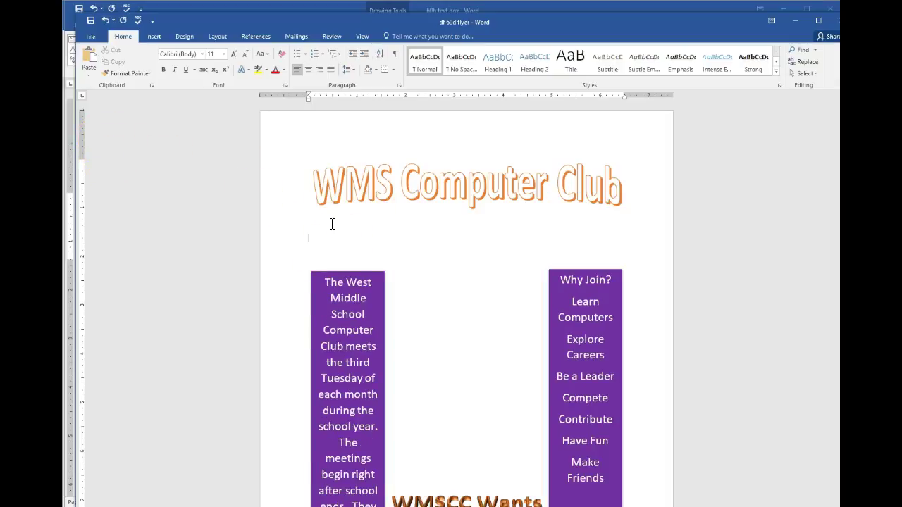
left_click(323, 252)
left_click(321, 223)
key("BackSpace")
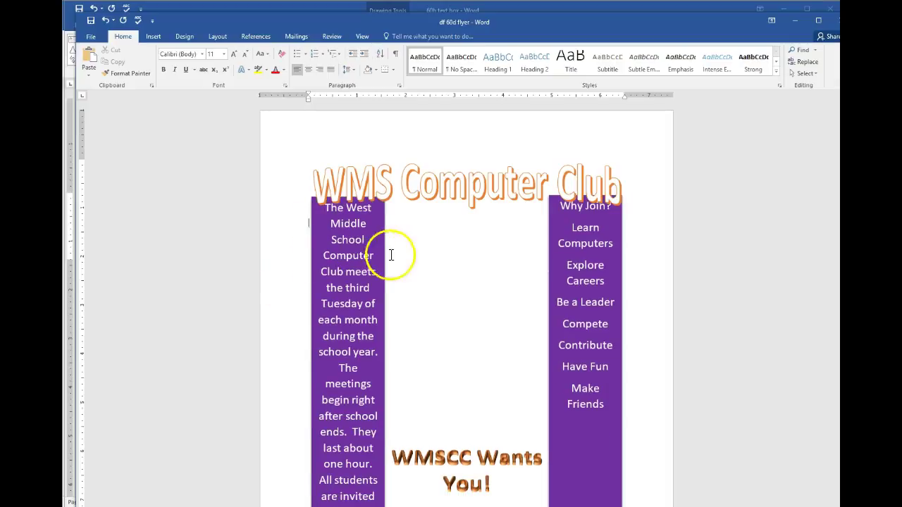
left_click(445, 172)
left_click_drag(452, 158, 455, 145)
left_click(449, 224)
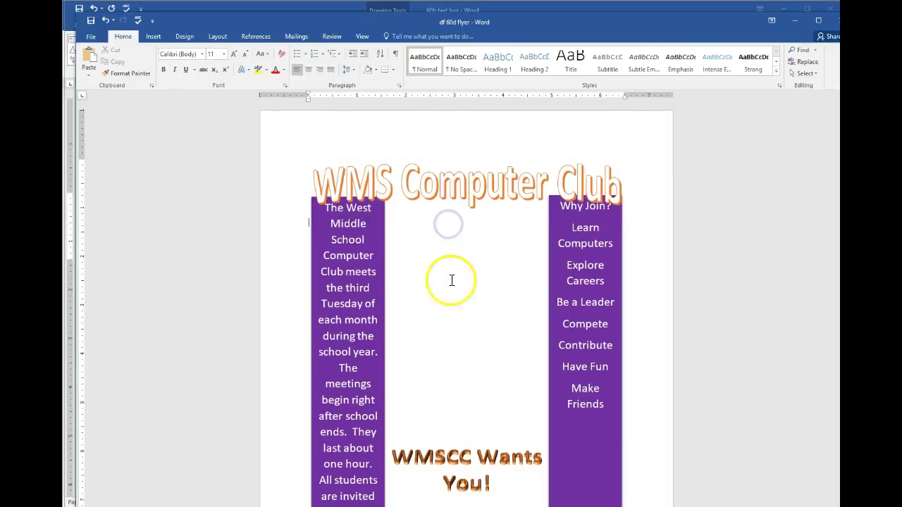
scroll(467, 285, "down", 2)
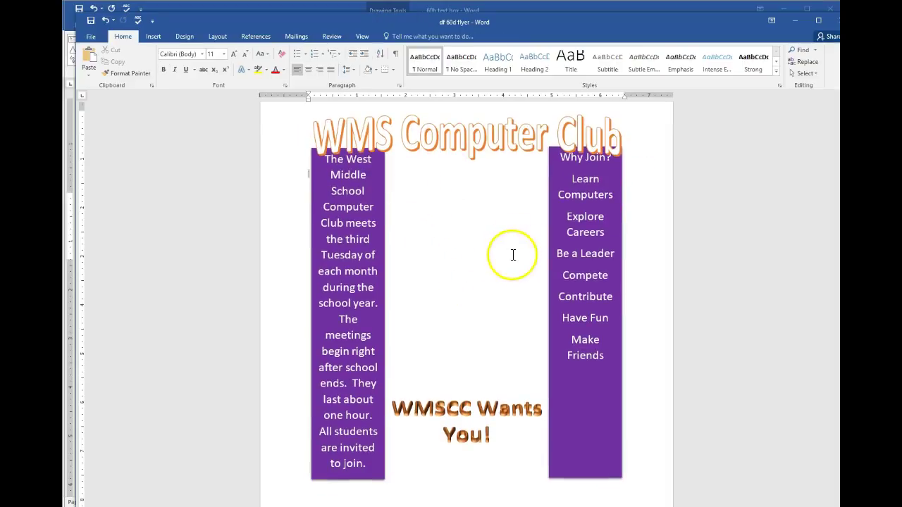
Position the meeting-information text box at the page's middle left and the "Why Join?" text box at its middle right, both with text wrapping.
double_click(349, 175)
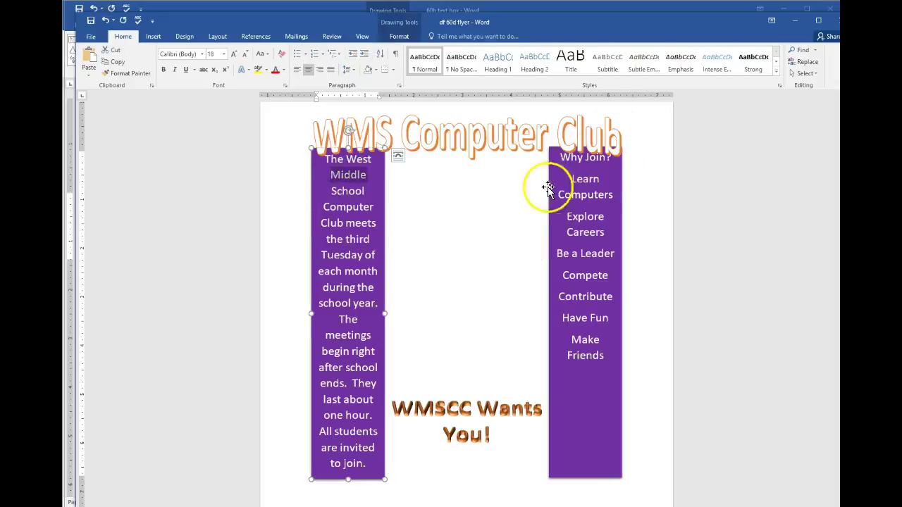
left_click(585, 188, "ctrl")
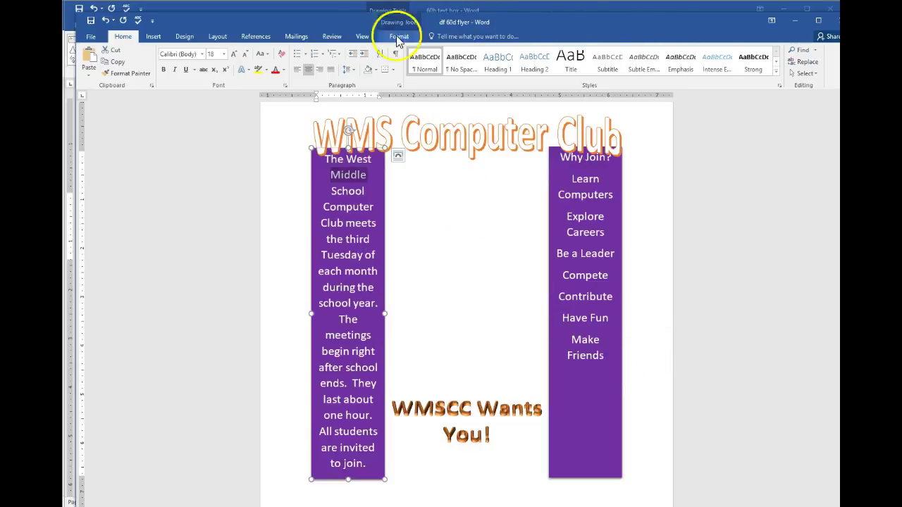
left_click(364, 36)
left_click(391, 35)
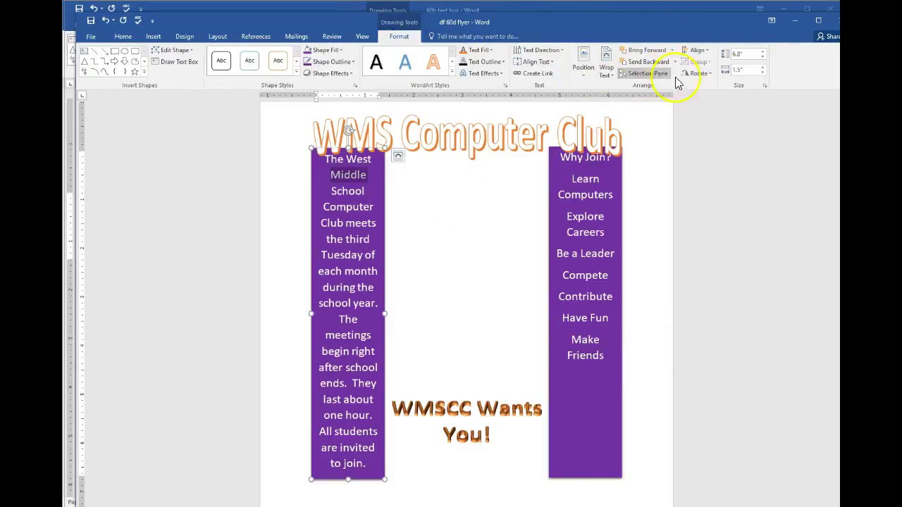
left_click(587, 76)
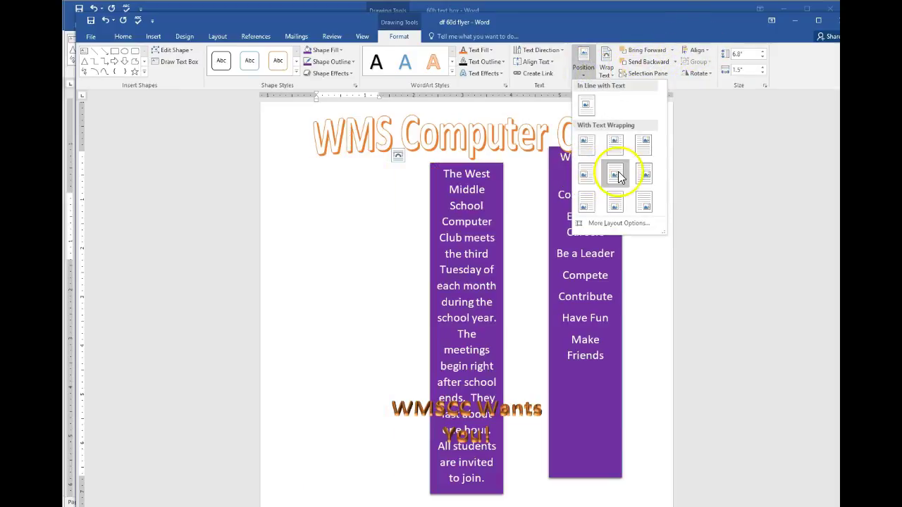
left_click(584, 174)
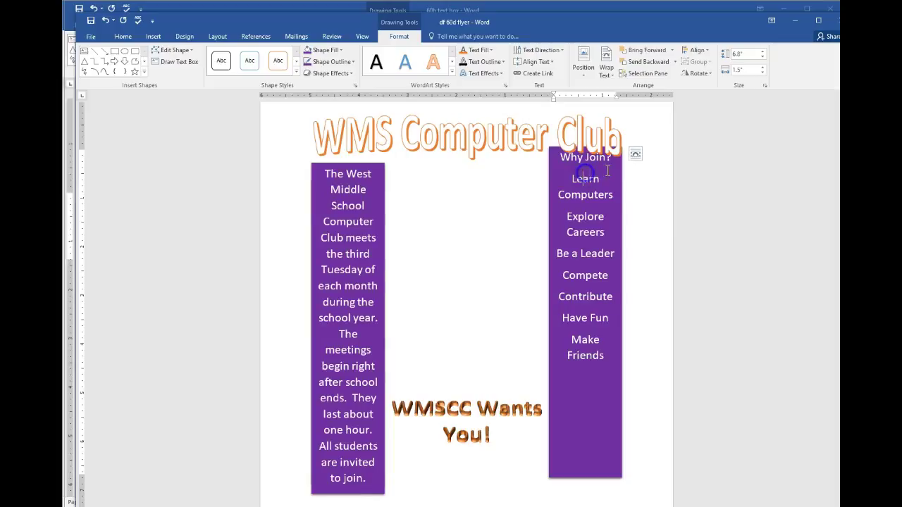
left_click(586, 68)
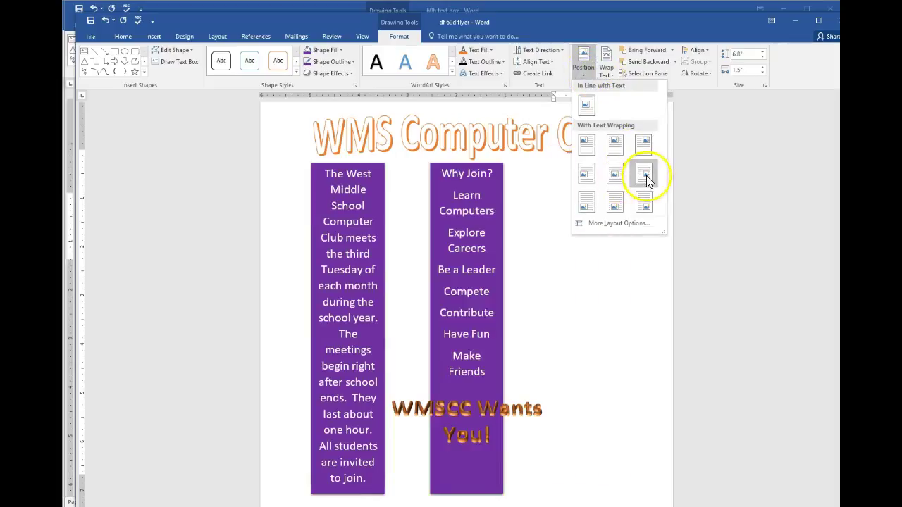
left_click(647, 175)
Move the "WMSCC Wants You!" WordArt down toward the lower ends of the two purple text boxes.
scroll(580, 212, "down", 3)
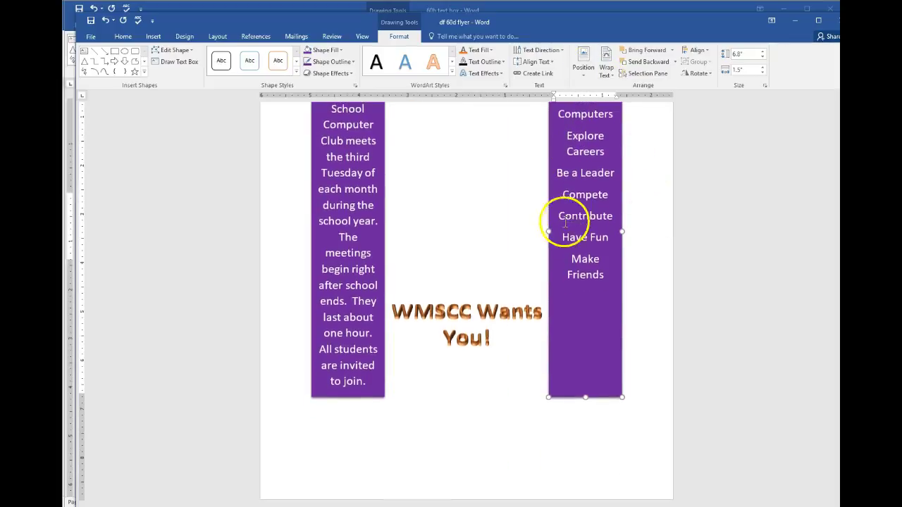
left_click(467, 310)
left_click_drag(478, 293, 479, 330)
left_click(486, 393)
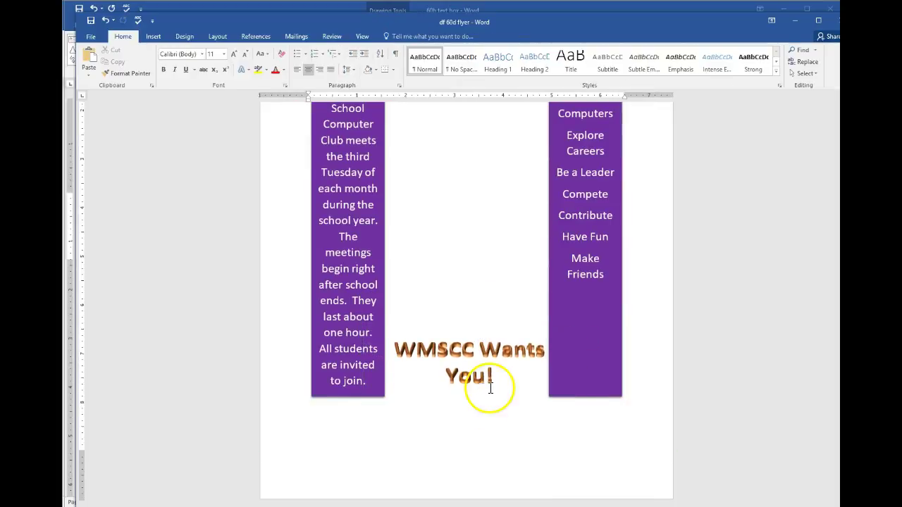
Move the "WMSCC Wants You!" WordArt up between the purple text boxes, centered a short distance below the title.
scroll(483, 369, "up", 3)
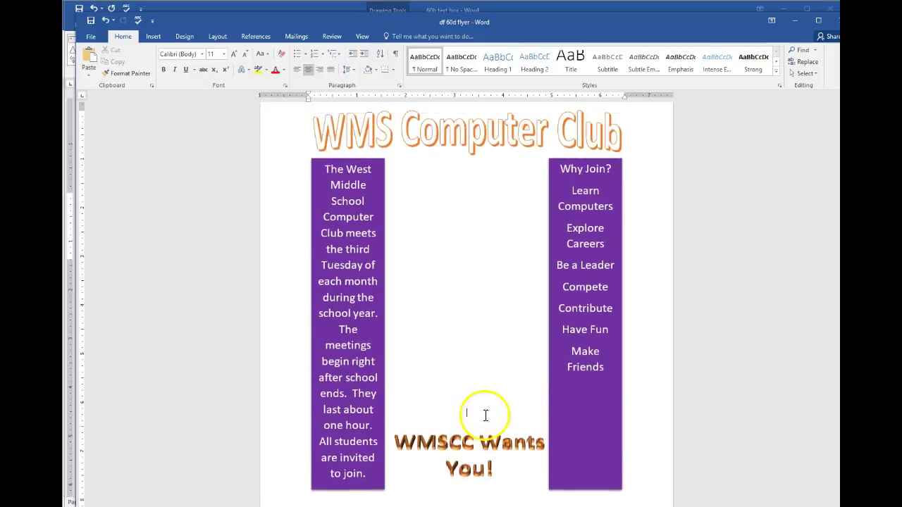
left_click(488, 427)
left_click_drag(488, 427, 487, 227)
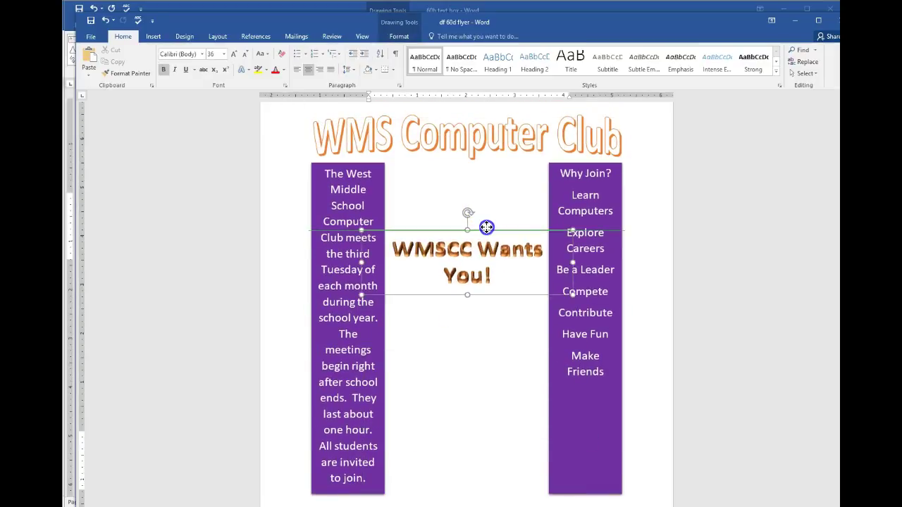
left_click(486, 408)
Insert an Austin Quote text box in the empty area below the "WMSCC Wants You!" WordArt.
scroll(489, 409, "down", 3)
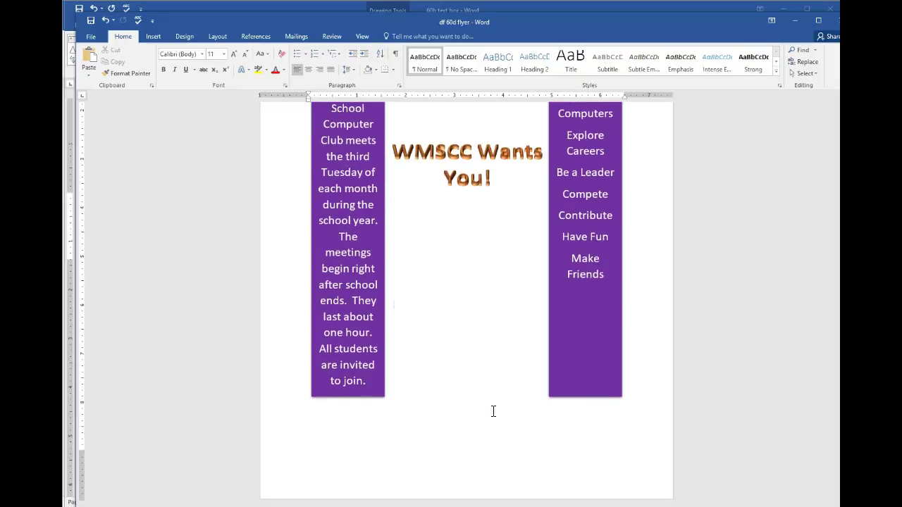
left_click(152, 36)
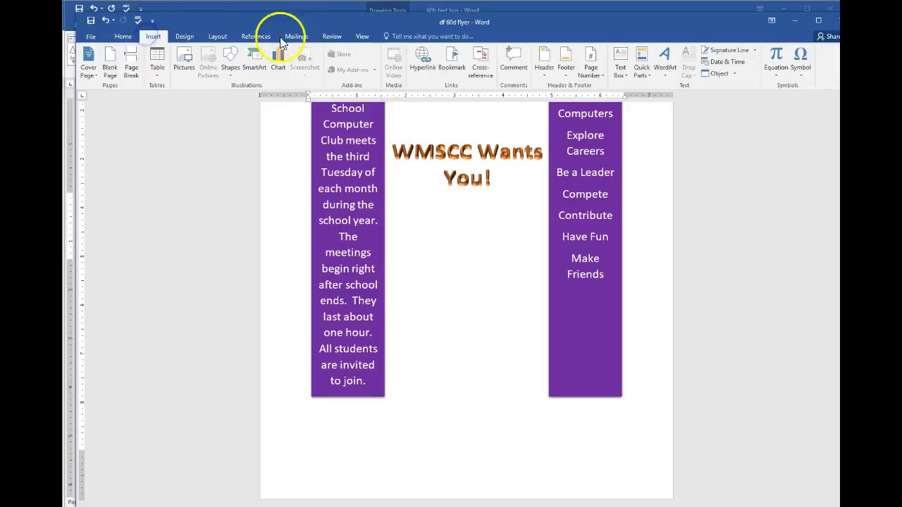
left_click(620, 67)
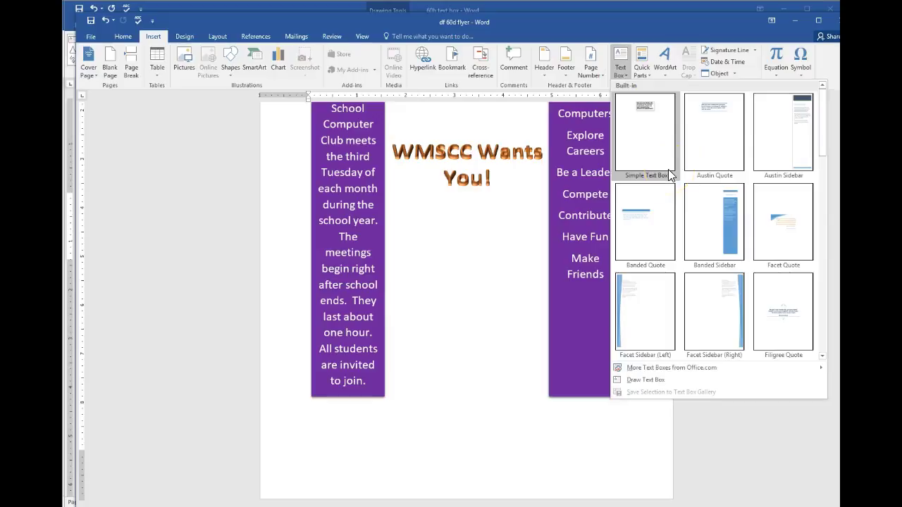
scroll(722, 263, "down", 10)
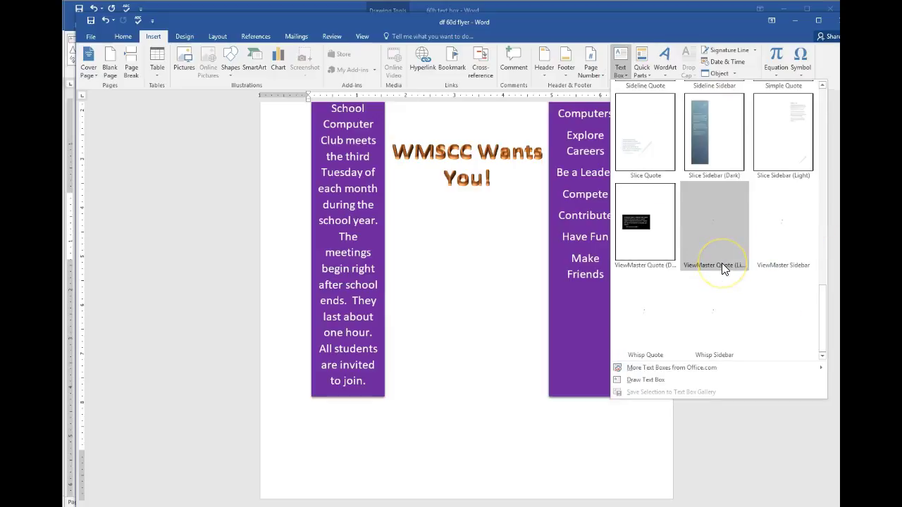
scroll(722, 264, "up", 10)
left_click(707, 130)
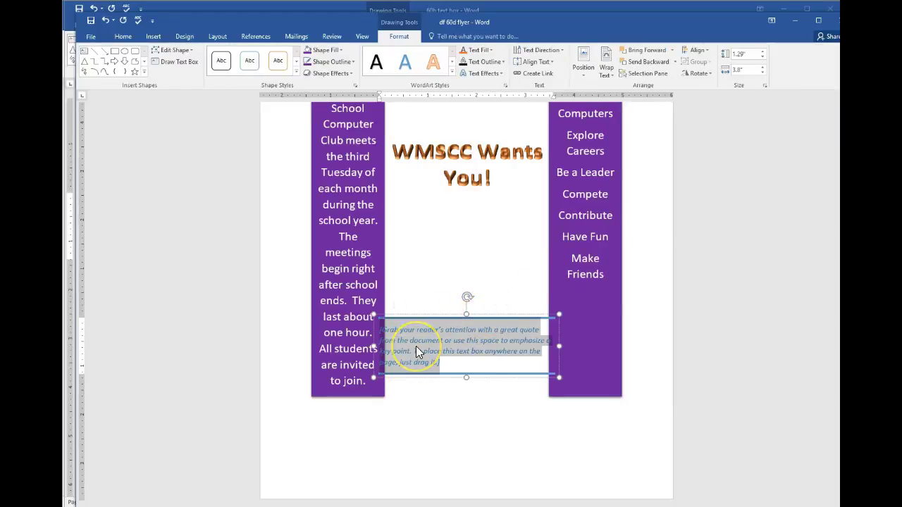
Replace the placeholder with a note to contact the named teacher in Room 303 or attend the Tuesday, September 14 information meeting in Information Technology Room 210.
type("Fo")
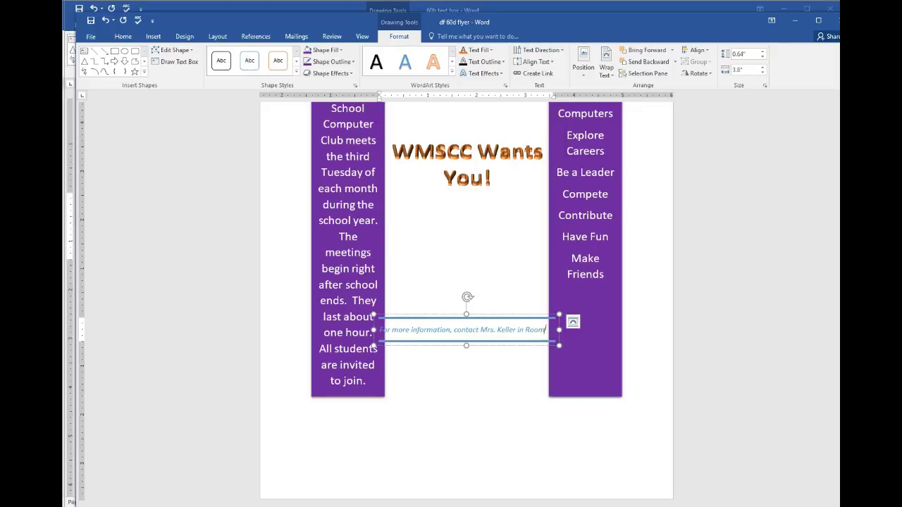
type("32")
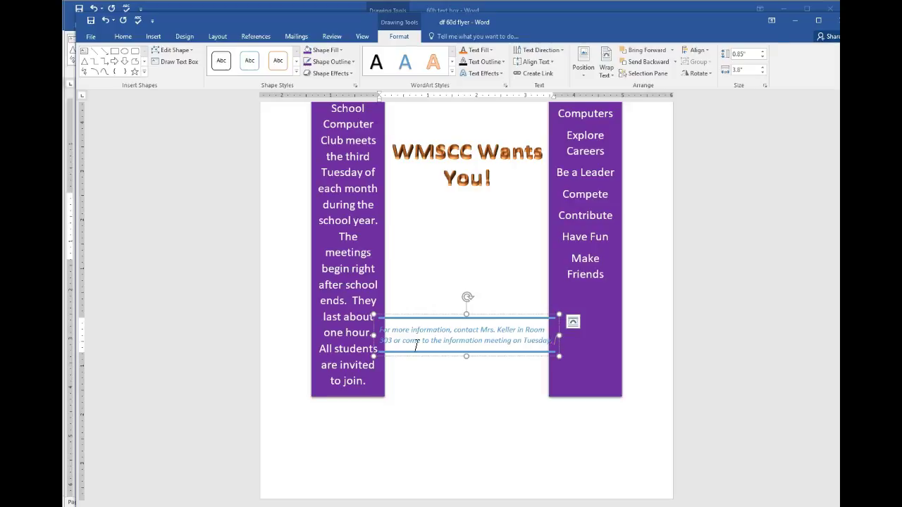
type("September")
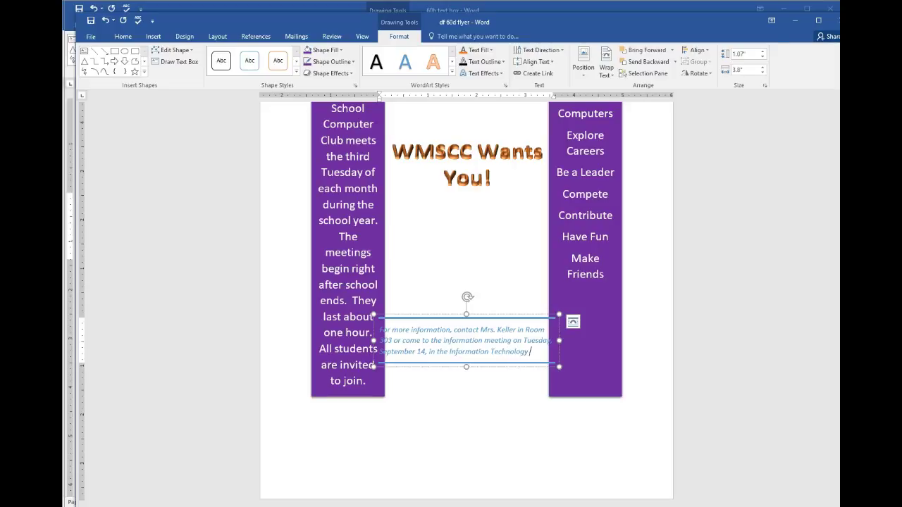
key("Return")
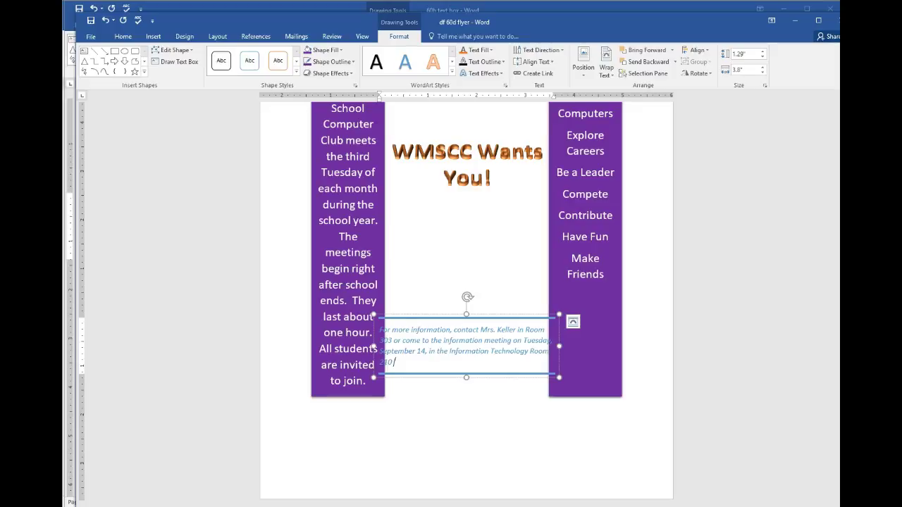
left_click(413, 317)
left_click(296, 74)
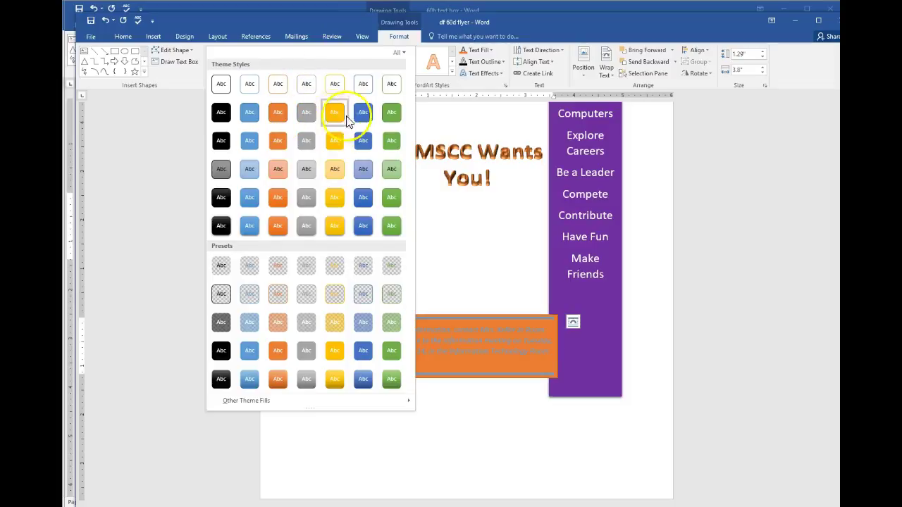
left_click(475, 86)
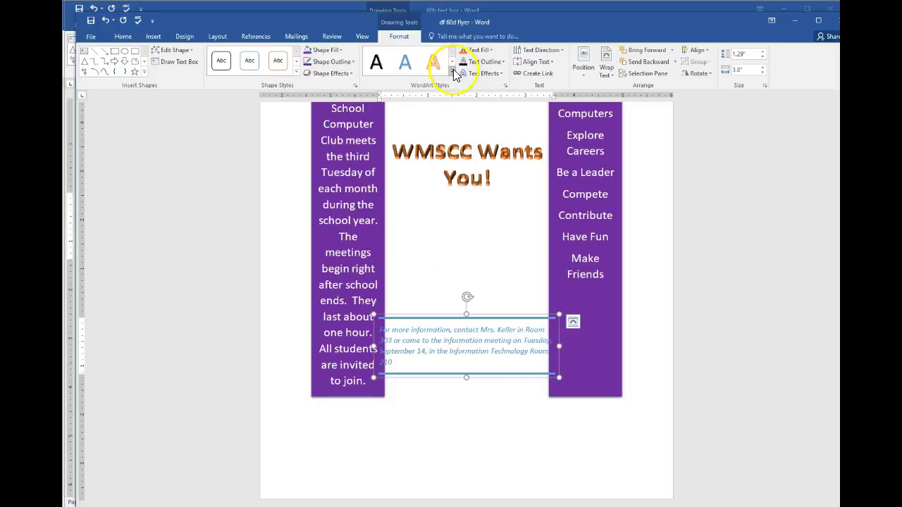
left_click(342, 51)
left_click(336, 62)
left_click(353, 62)
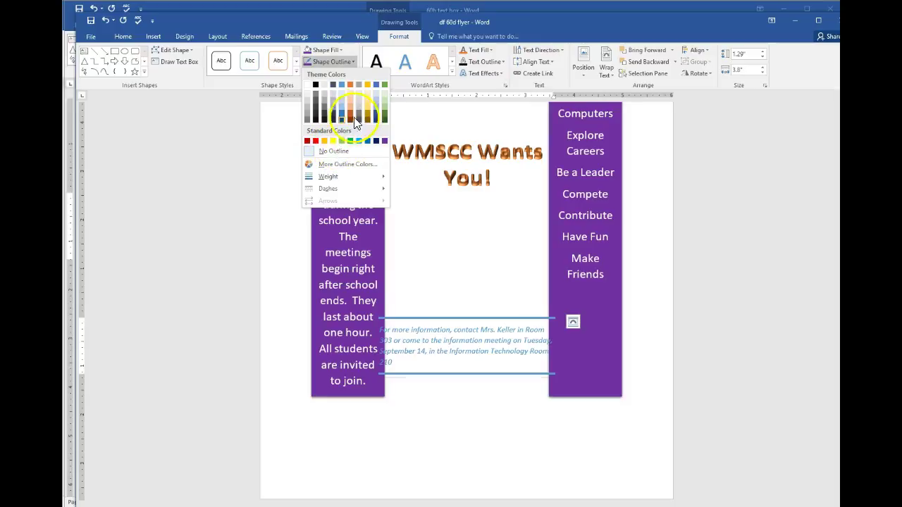
Set the contact-information quote box's width to 3.1" so it fits between the two purple text boxes.
left_click(451, 329)
left_click(442, 311)
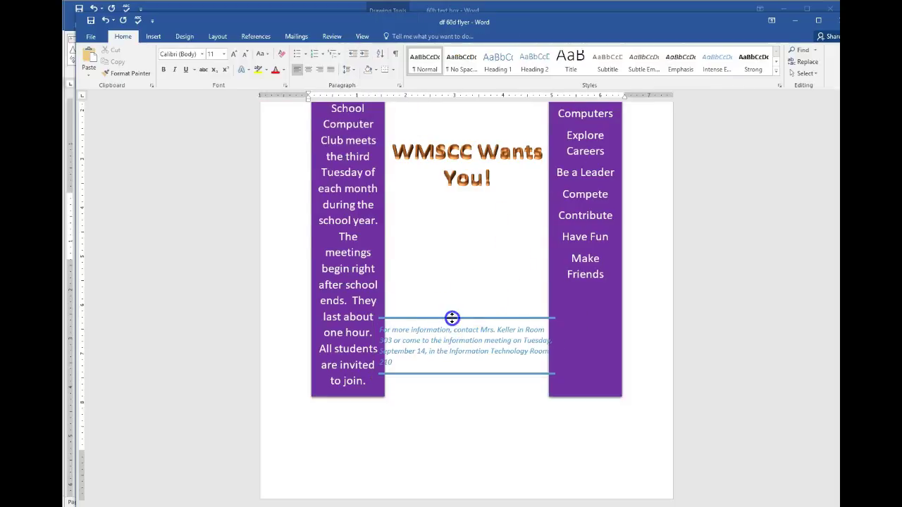
left_click(451, 330)
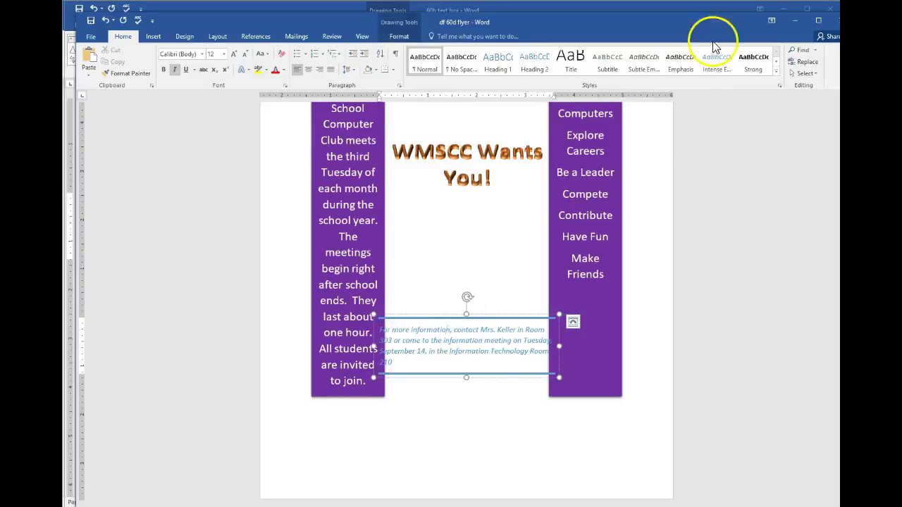
left_click(395, 35)
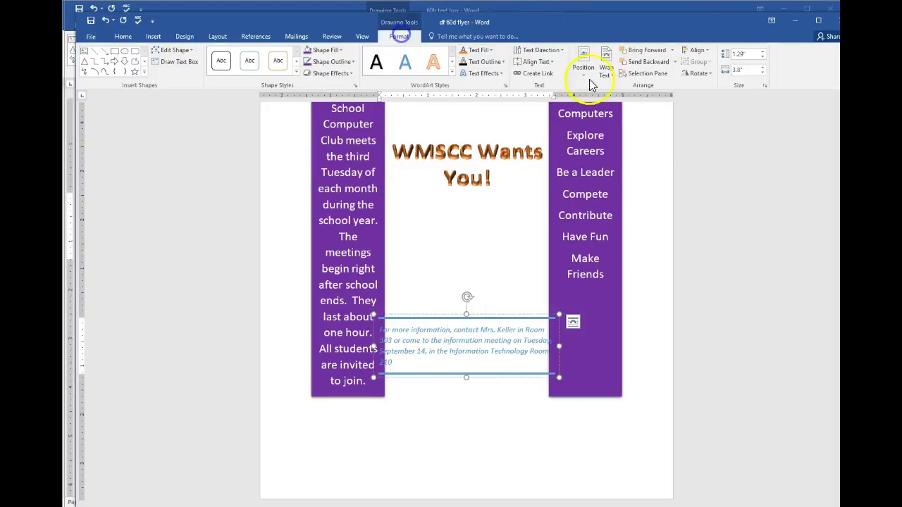
left_click(764, 74)
left_click(765, 74)
left_click(764, 74)
left_click(764, 73)
left_click(764, 73)
left_click(764, 73)
left_click(763, 74)
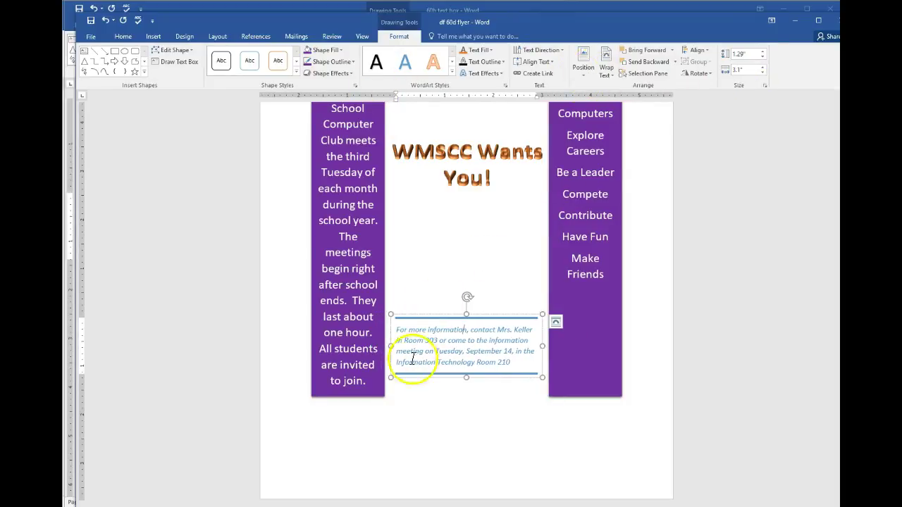
Center all of the text in the contact-information quote box.
left_click_drag(399, 330, 535, 363)
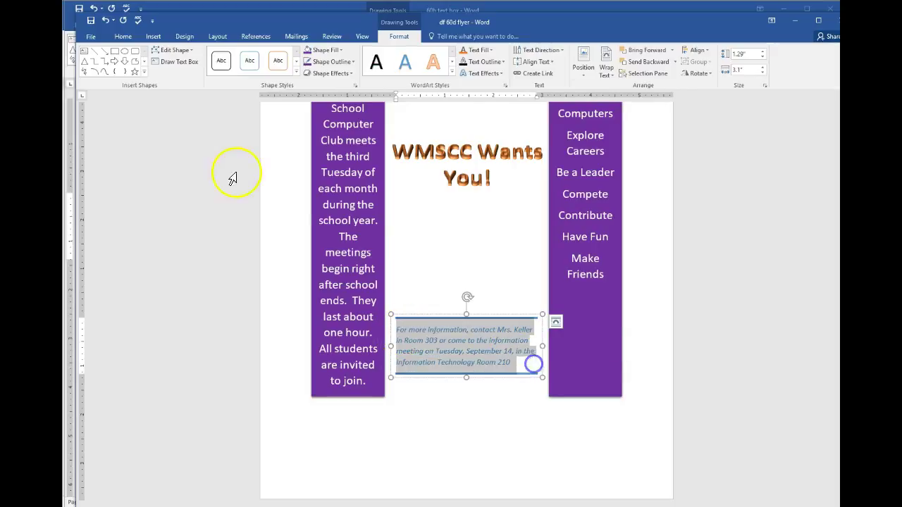
left_click(121, 36)
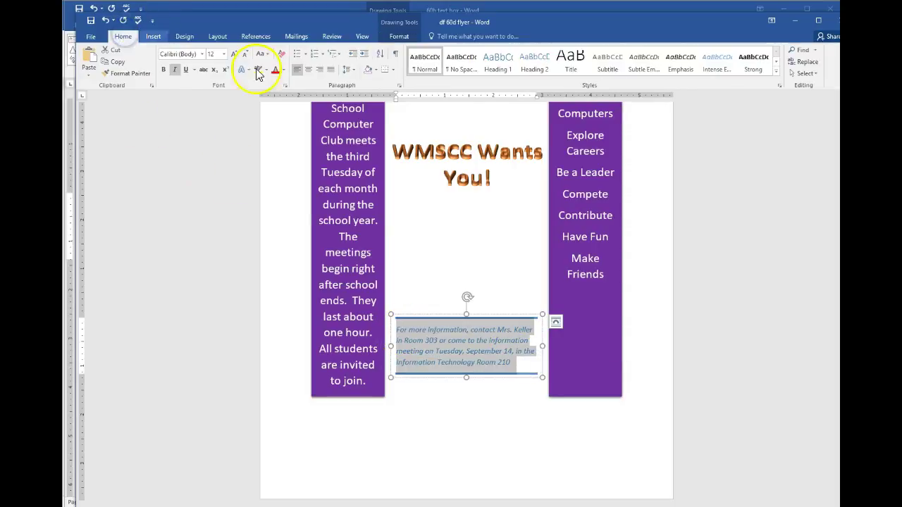
left_click(309, 69)
left_click(535, 449)
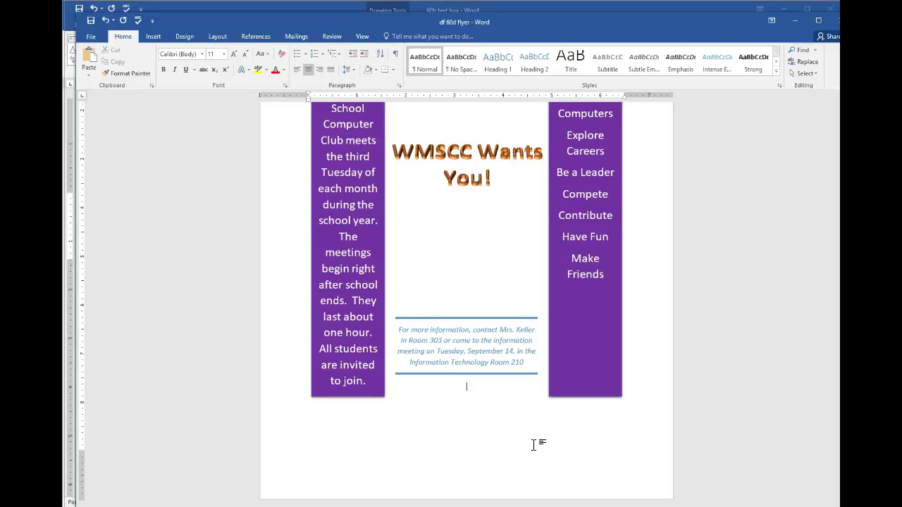
Apply the solid orange theme shape style from the second style row to the contact-information quote box.
scroll(477, 402, "up", 2)
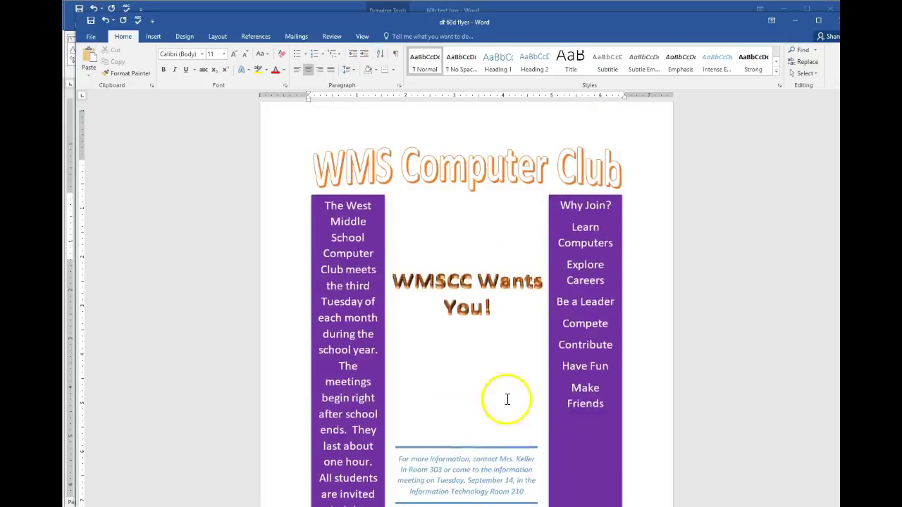
left_click(416, 403)
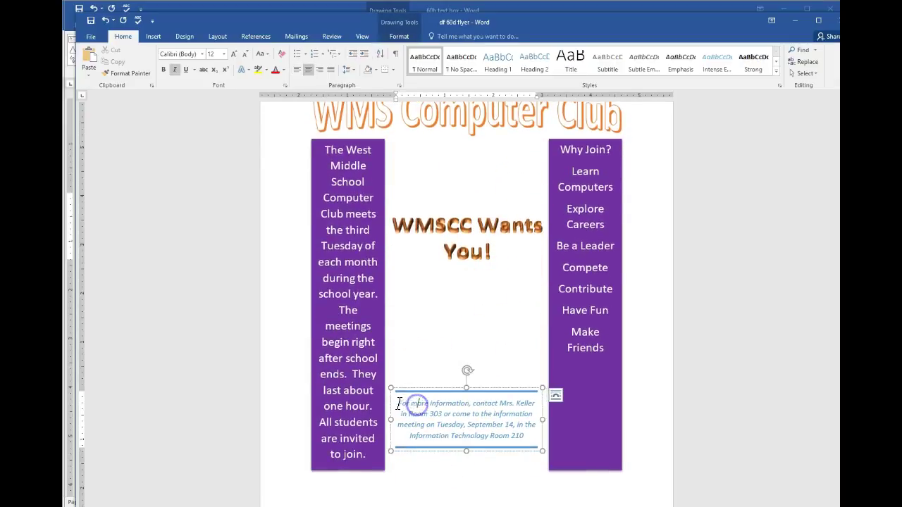
left_click_drag(420, 410, 534, 439)
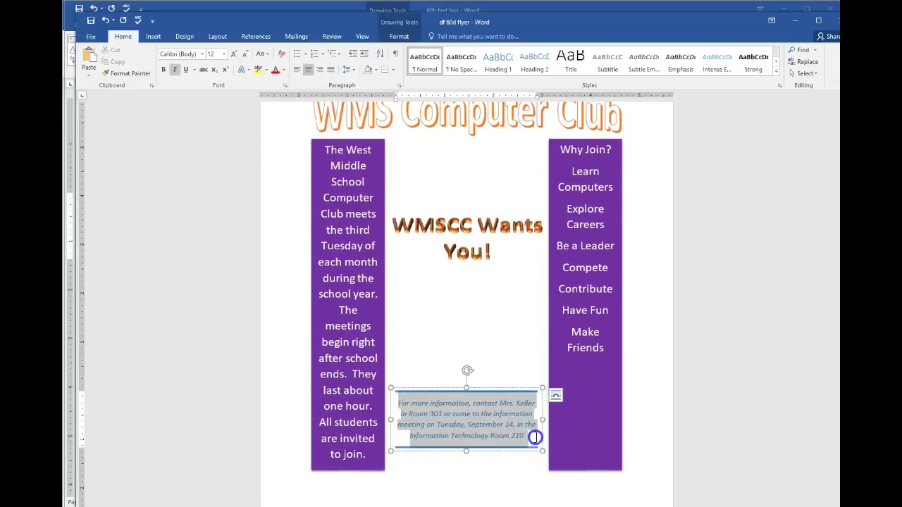
left_click(399, 37)
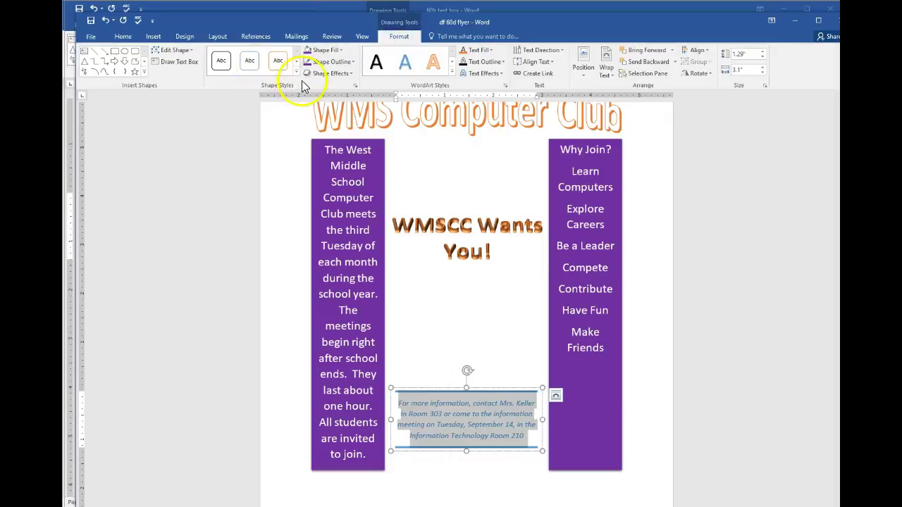
left_click(296, 73)
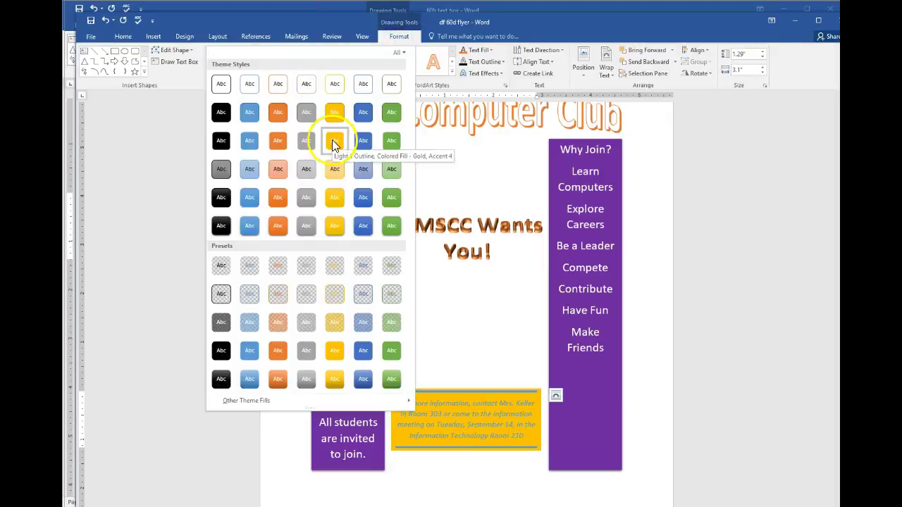
left_click(278, 117)
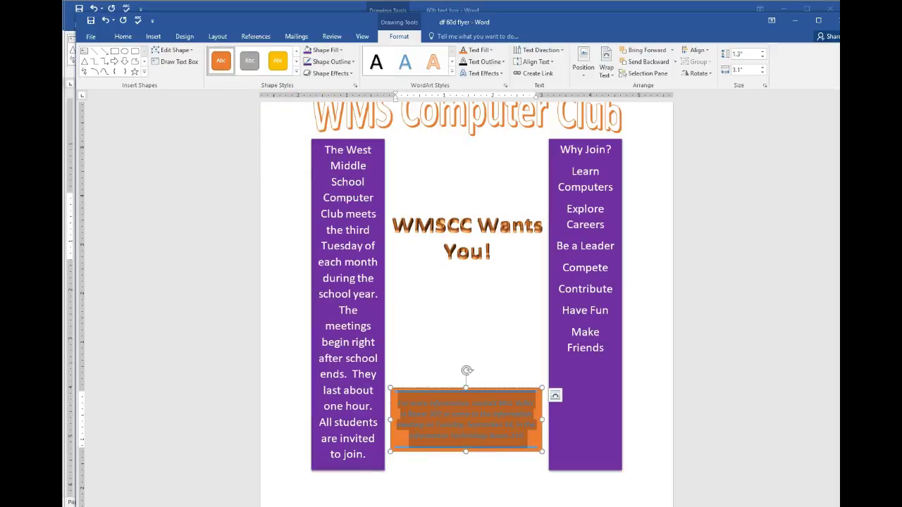
Change the font color of the quote box's contact text to the standard purple and deselect the box.
left_click(122, 36)
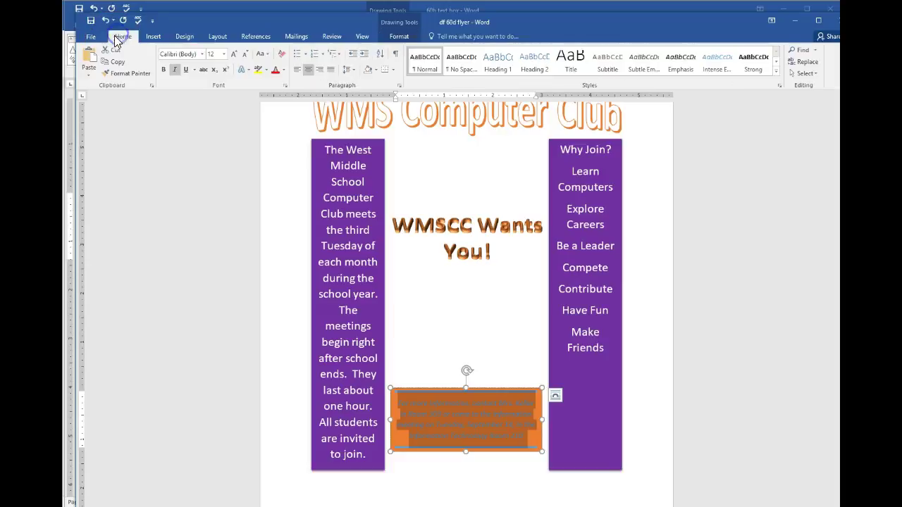
left_click(284, 71)
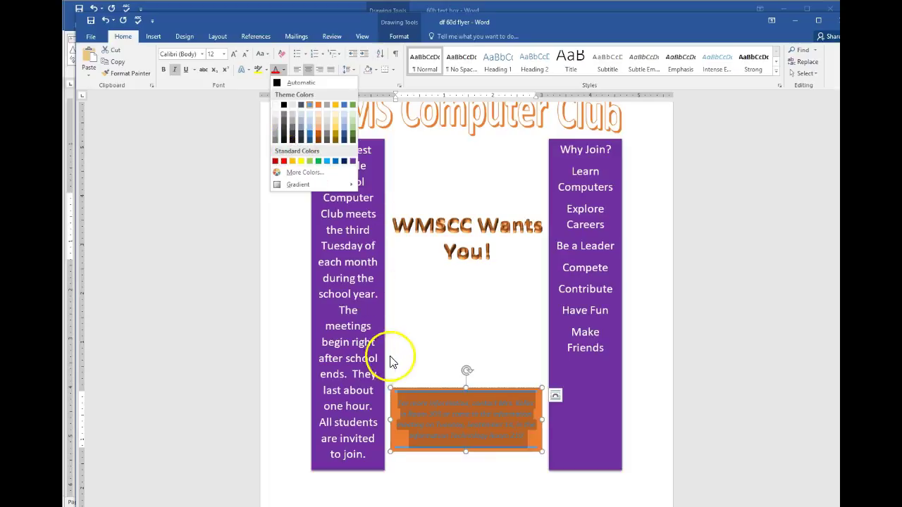
left_click(353, 161)
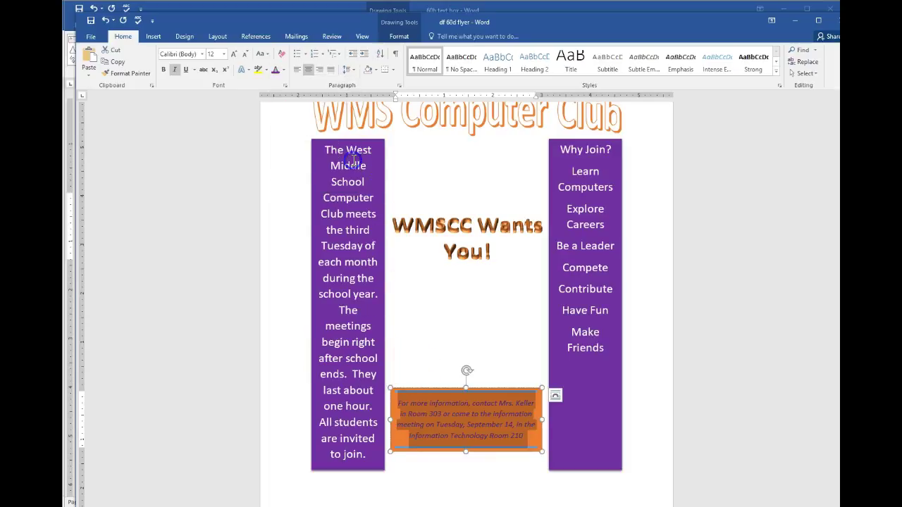
left_click(446, 390)
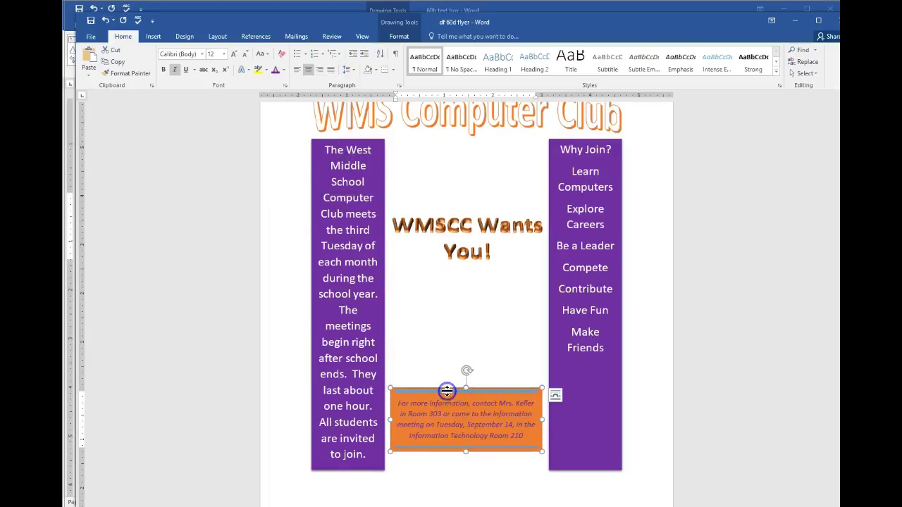
left_click(674, 313)
scroll(584, 328, "down", 3)
scroll(573, 334, "up", 5)
scroll(553, 315, "down", 3)
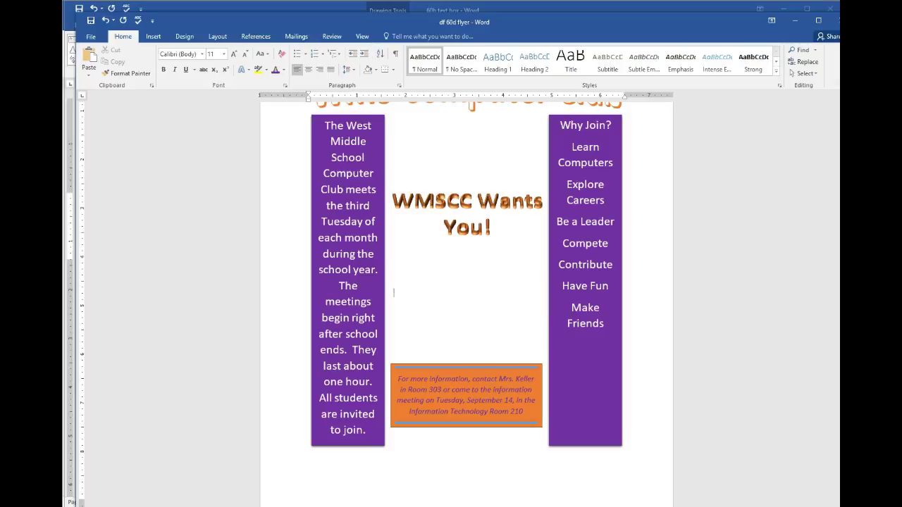
Save the flyer as "60d flyer" in the CHAPTER 8 folder.
left_click(90, 39)
left_click(103, 138)
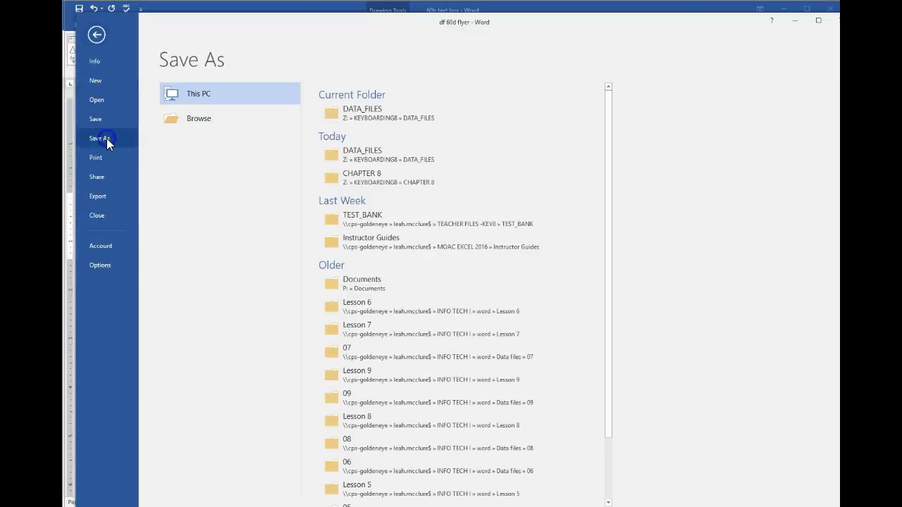
left_click(371, 176)
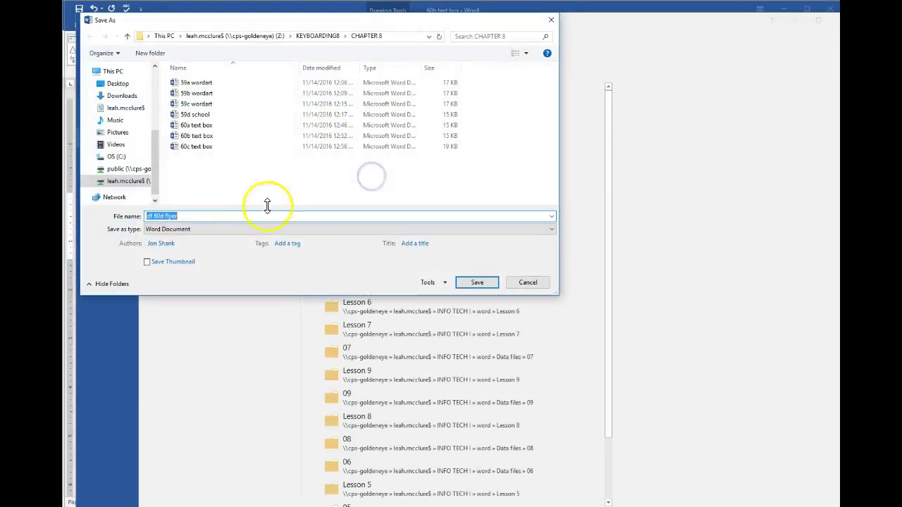
left_click(154, 217)
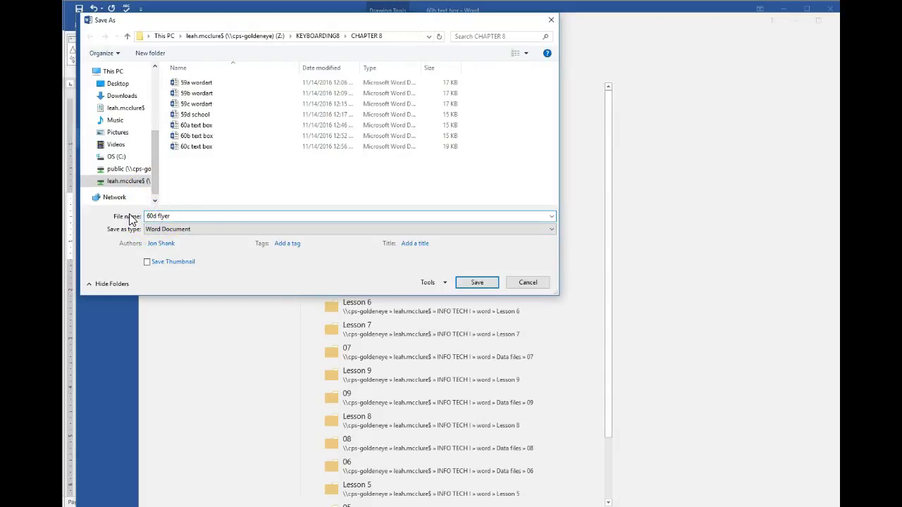
left_click(476, 282)
scroll(459, 268, "up", 3)
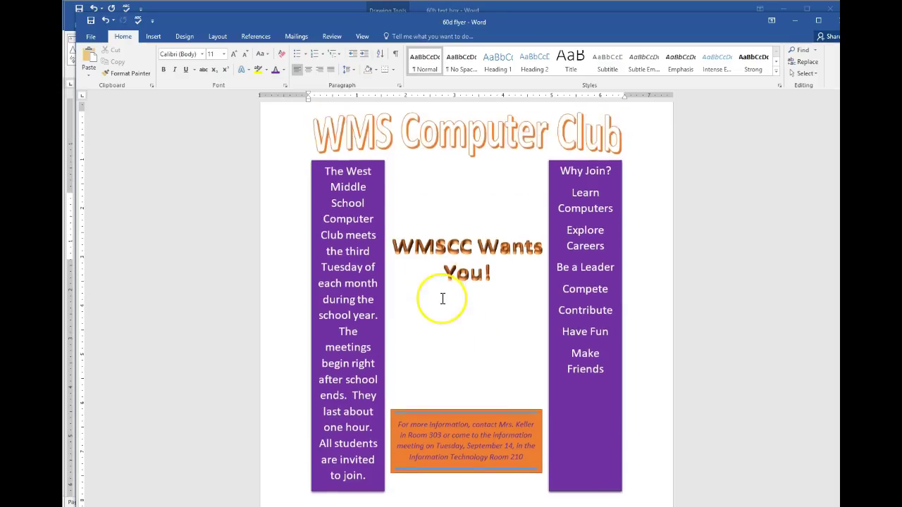
scroll(441, 299, "down", 3)
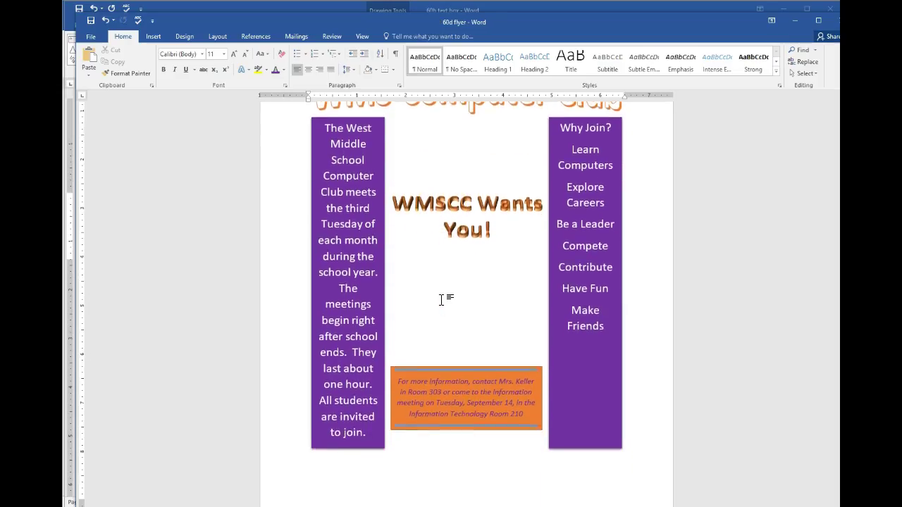
scroll(442, 299, "down", 2)
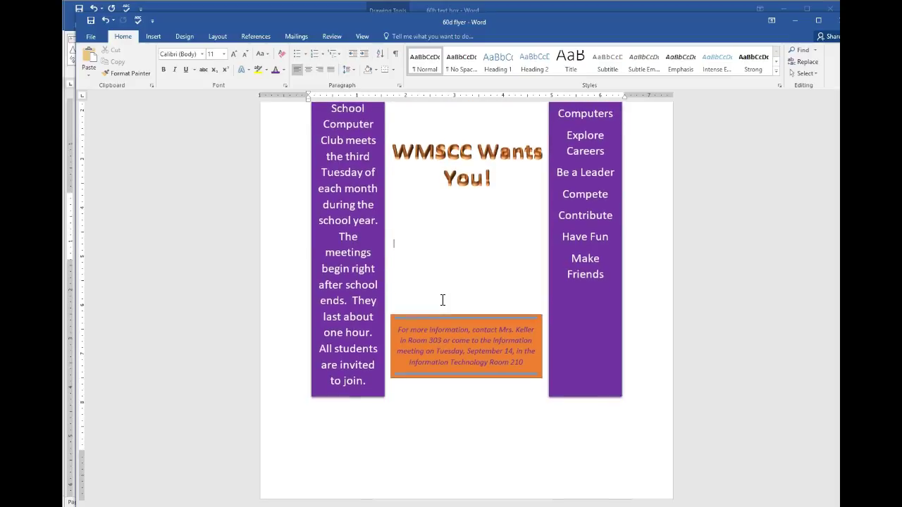
scroll(442, 300, "up", 5)
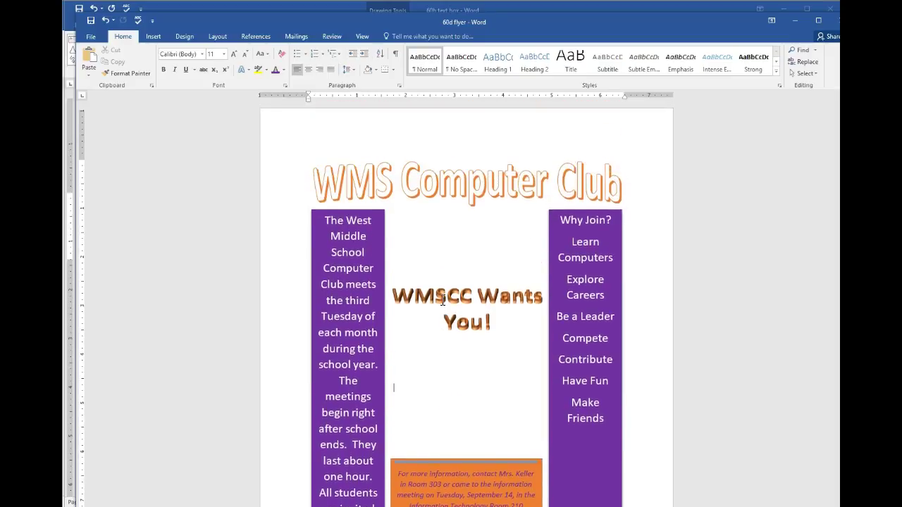